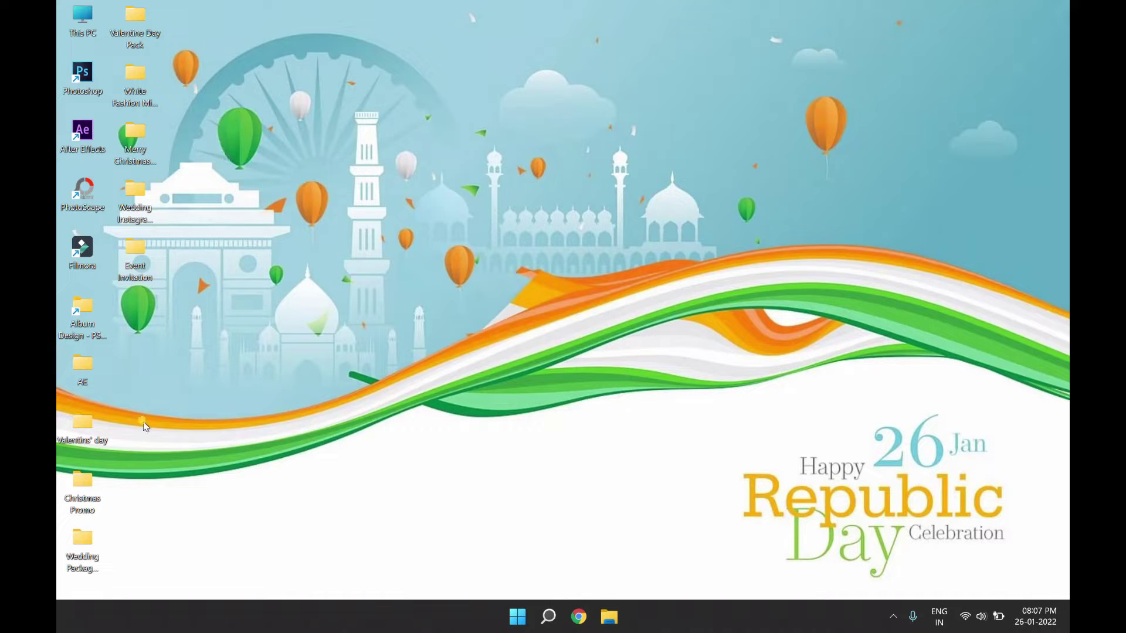
Step: Open Wedding Invitation.aep from Valentins' day > V day 1 in File Explorer
double_click(84, 429)
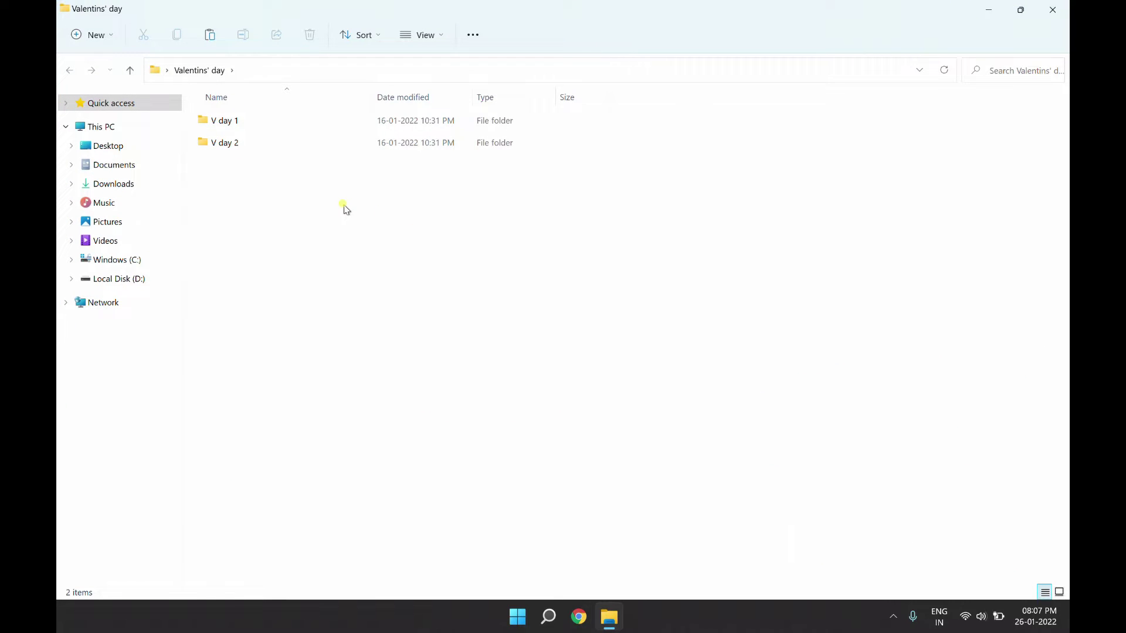
double_click(265, 138)
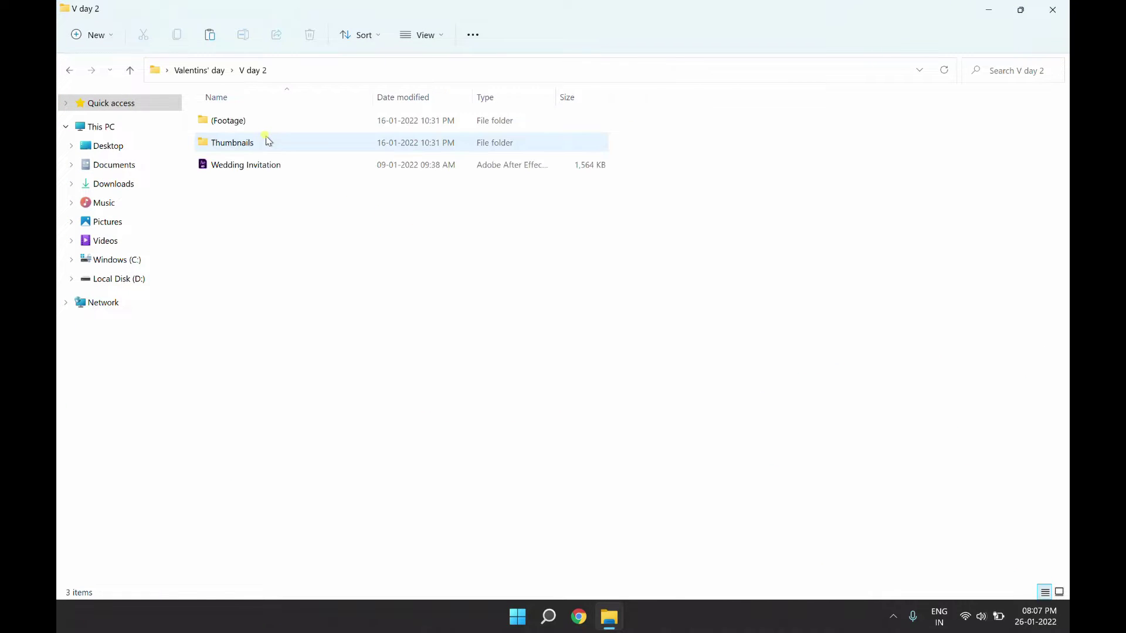
click(68, 71)
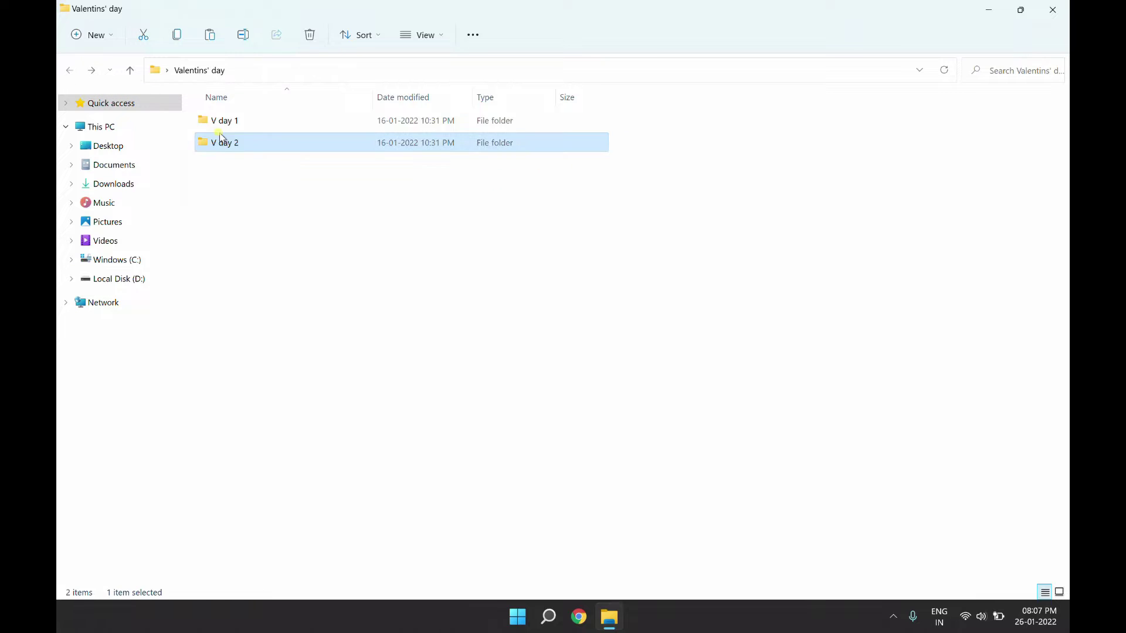
double_click(245, 120)
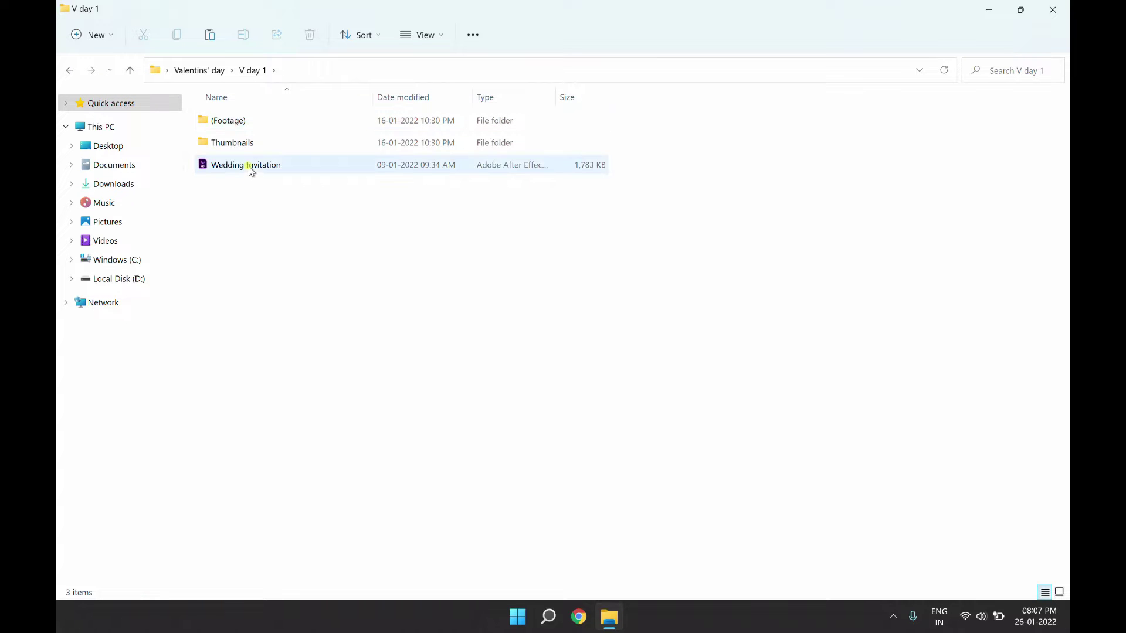
double_click(250, 168)
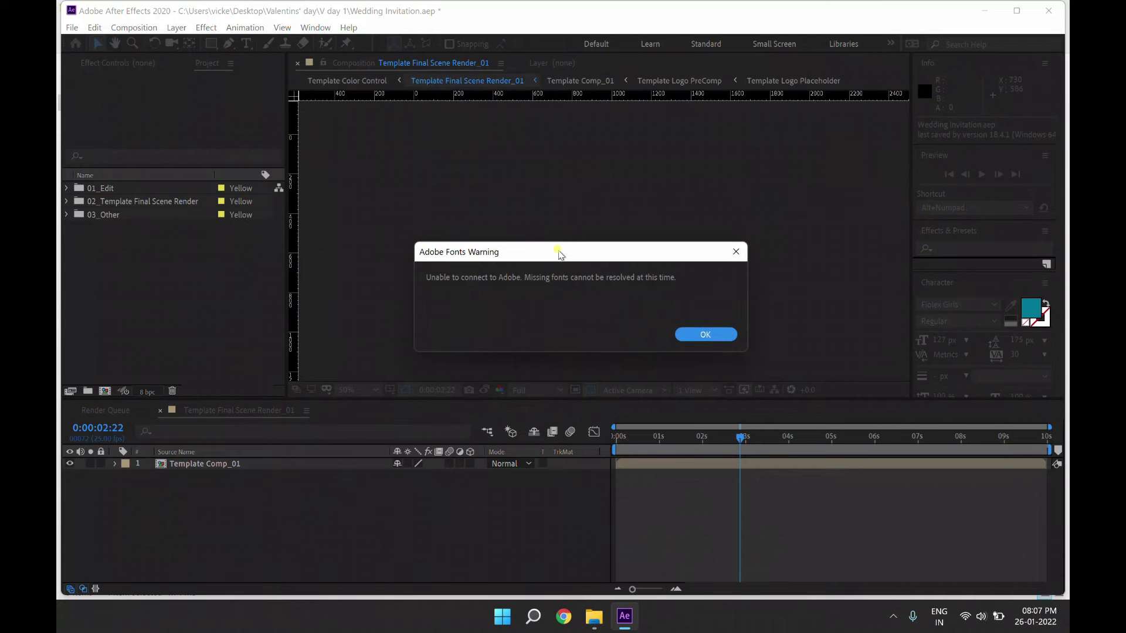
Step: Dismiss the Adobe Fonts warning and the list of unresolved fonts
click(701, 335)
click(734, 426)
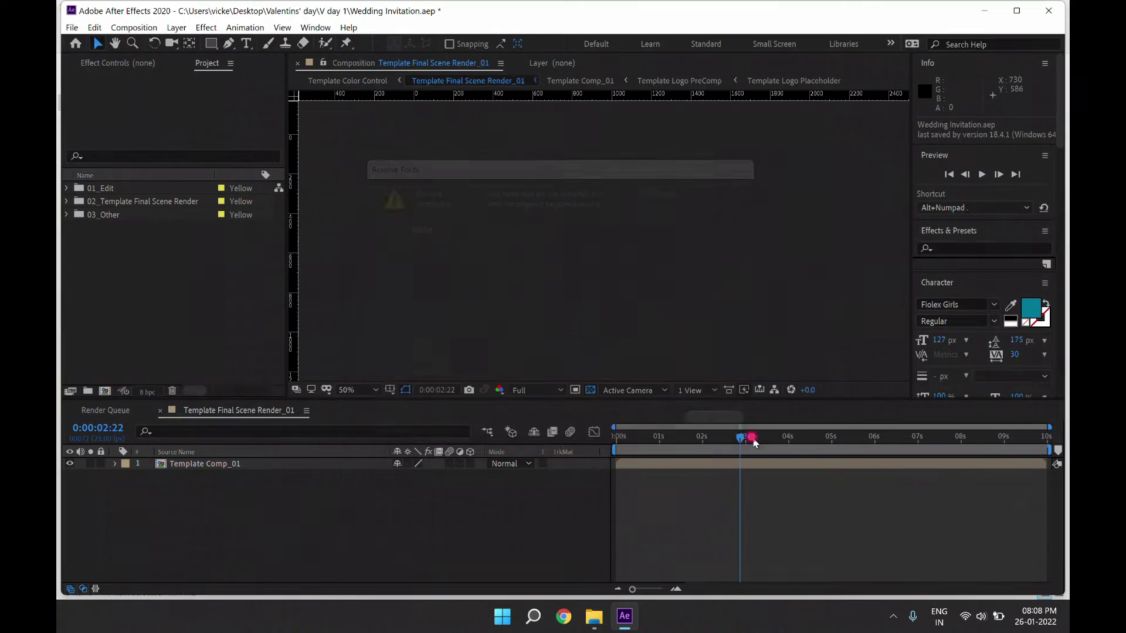
click(894, 617)
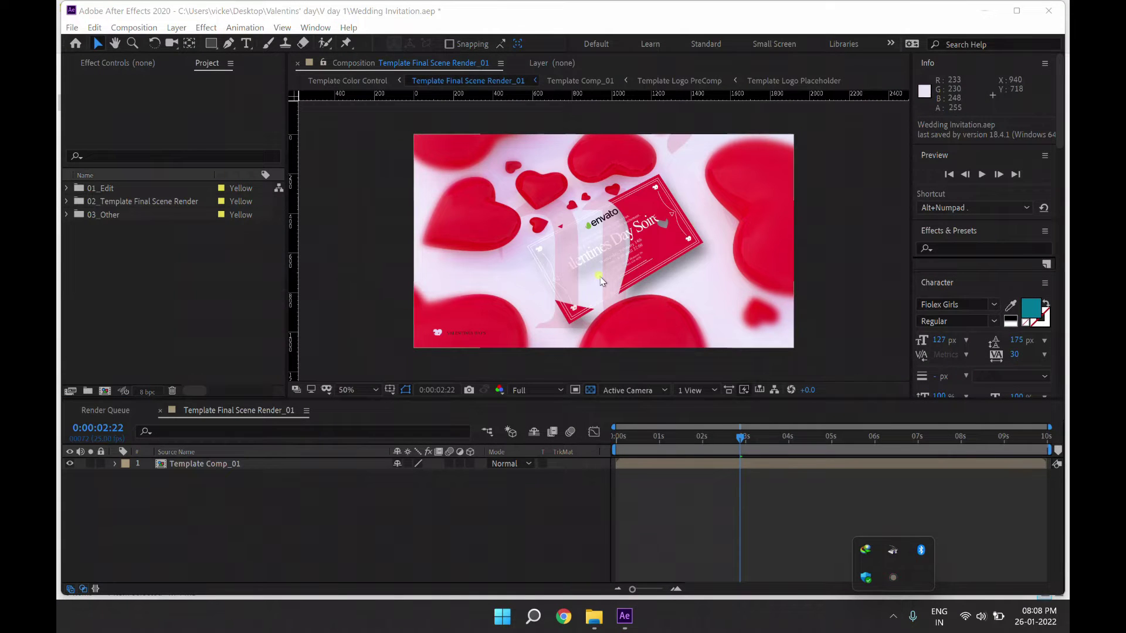
Step: Scrub the Template Final Scene Render_01 timeline to preview the card up to about 5 seconds
drag(740, 438, 980, 446)
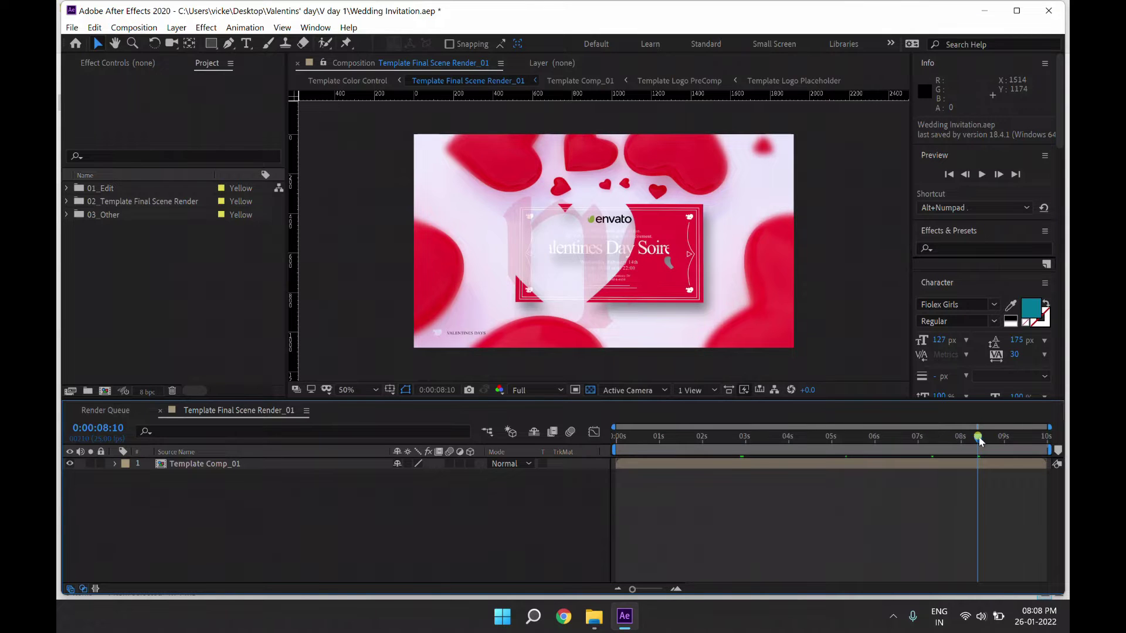
mouse_move(980, 443)
mouse_down()
mouse_move(634, 444)
mouse_move(769, 445)
mouse_up()
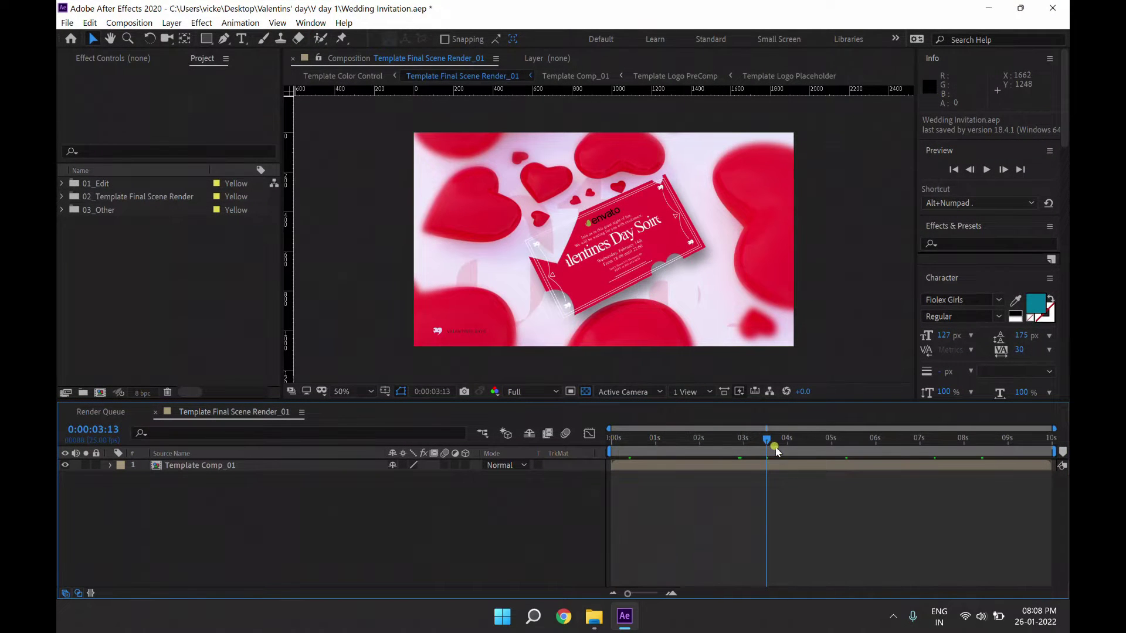
drag(782, 437, 808, 441)
scroll(604, 229, up, 2)
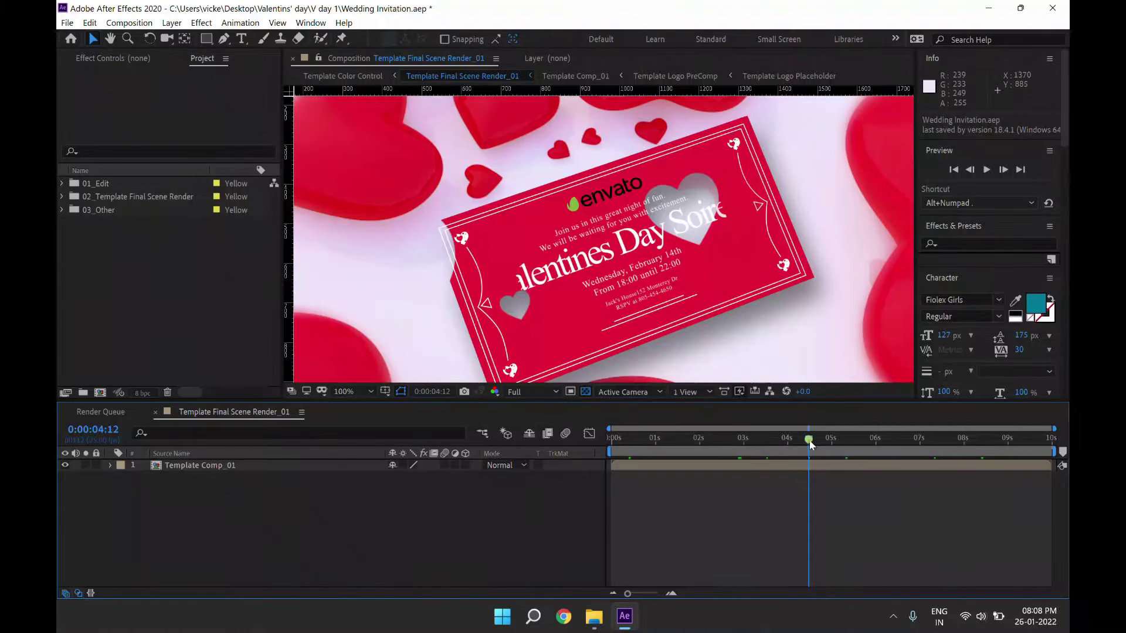
drag(809, 440, 912, 441)
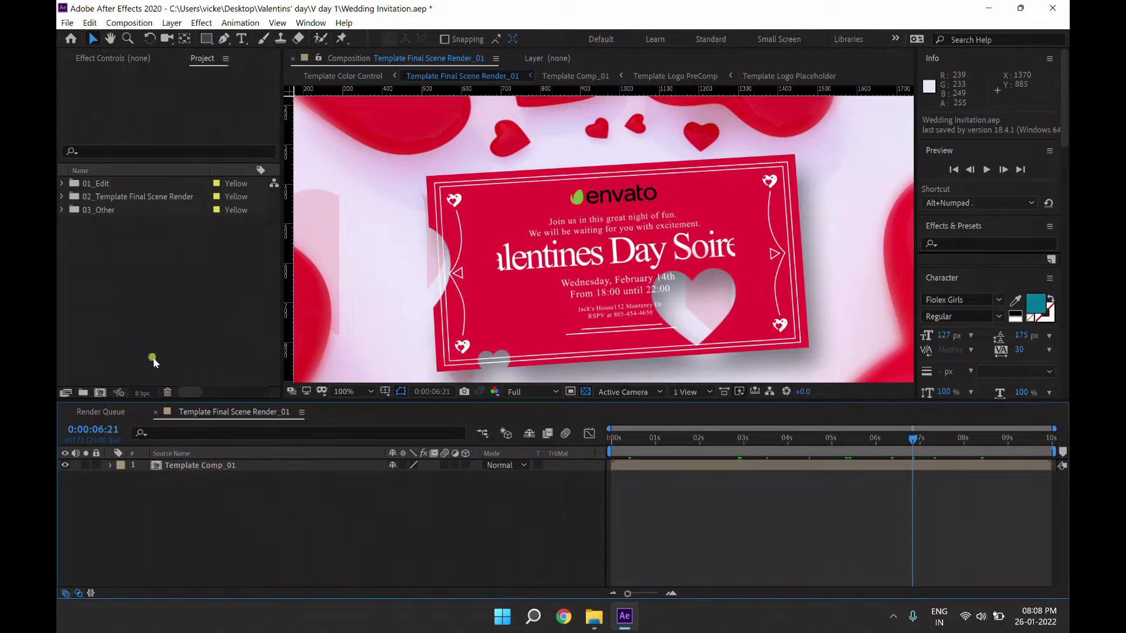
Step: Open Template Comp_01 and inspect its text and Template Logo PreComp layers
double_click(183, 466)
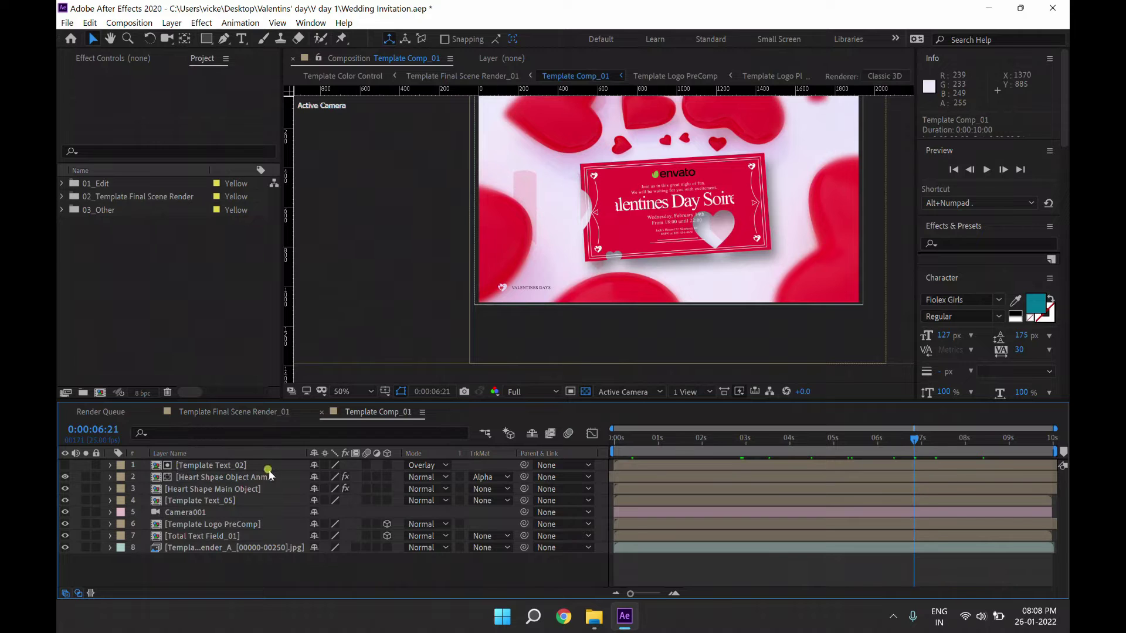
click(216, 467)
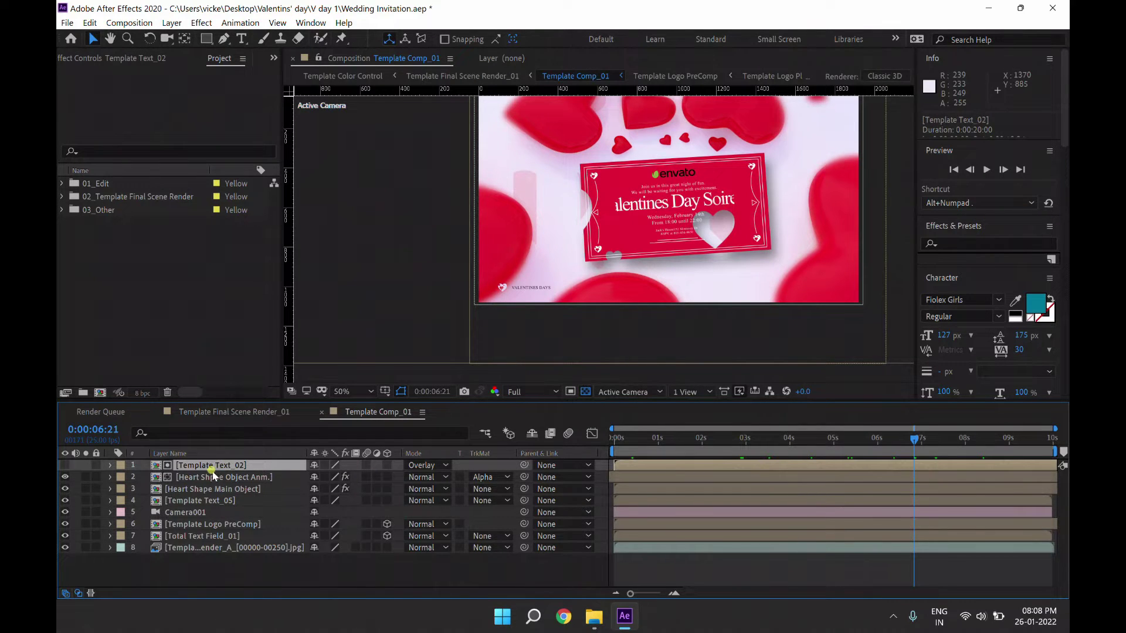
click(198, 502)
click(200, 536)
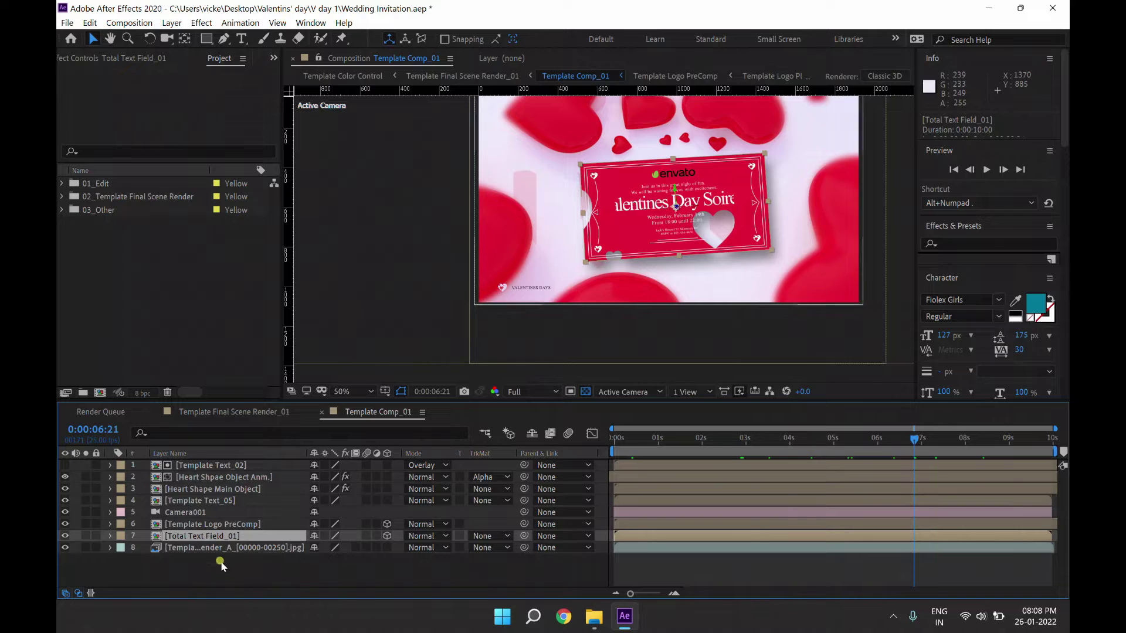
click(224, 524)
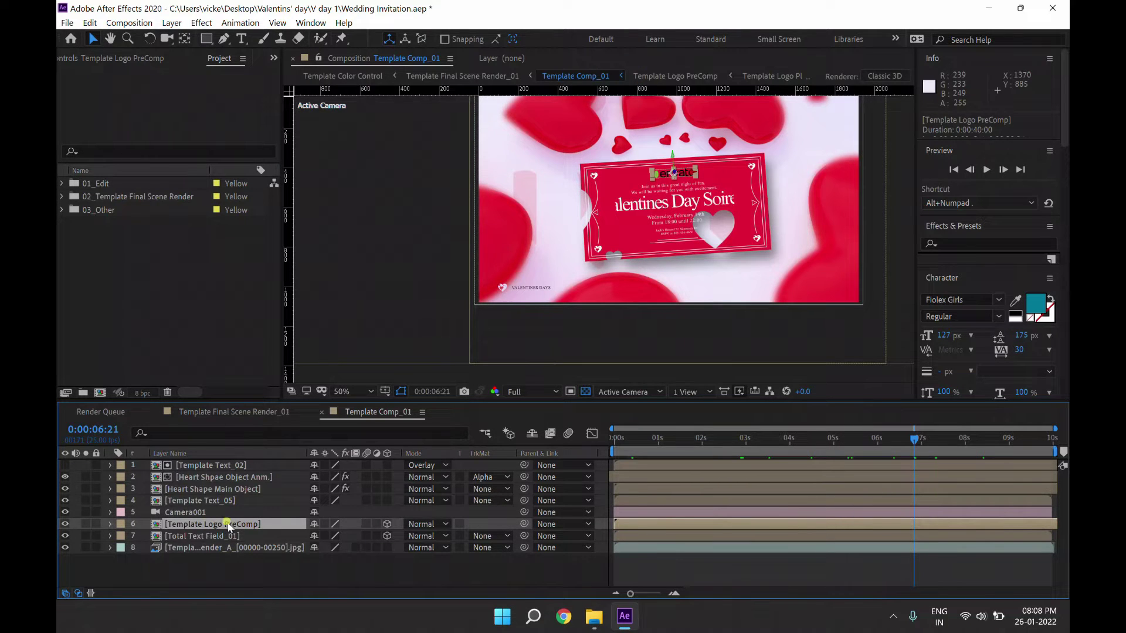
Step: View the card at 100% and toggle Template Logo PreComp's visibility to confirm it holds the logo
key(period)
key(period)
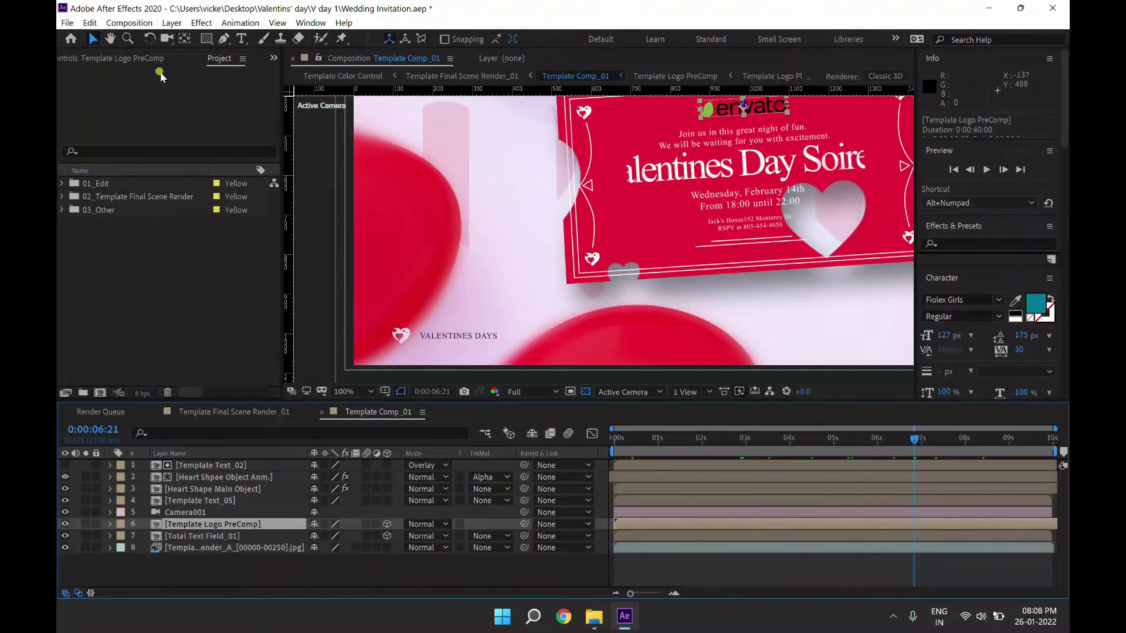
click(110, 38)
drag(651, 196, 528, 263)
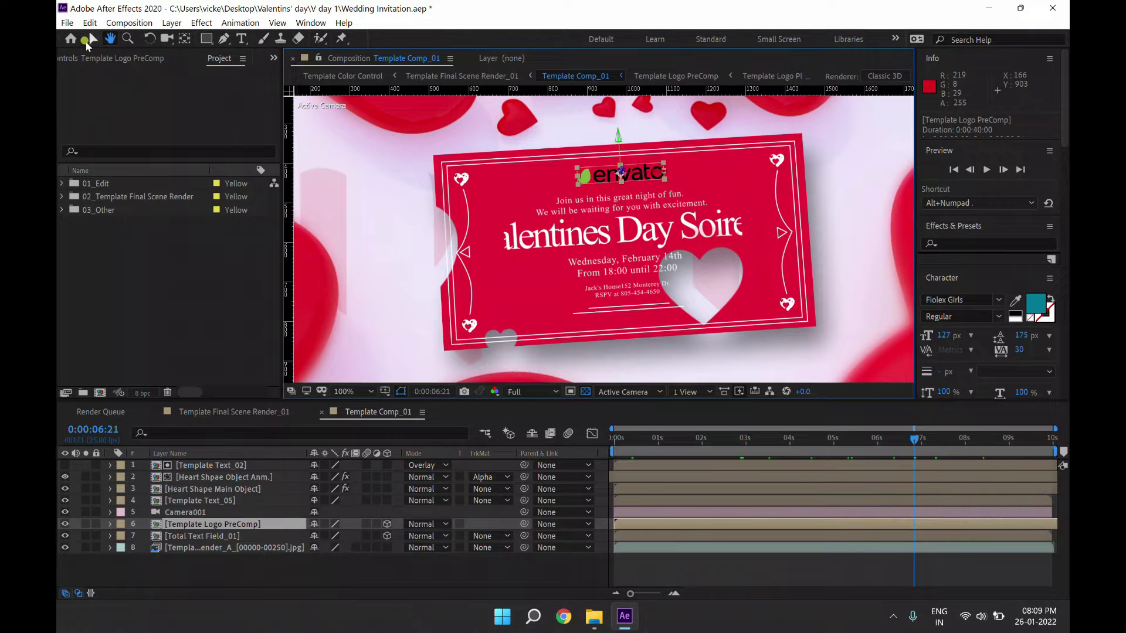
click(91, 39)
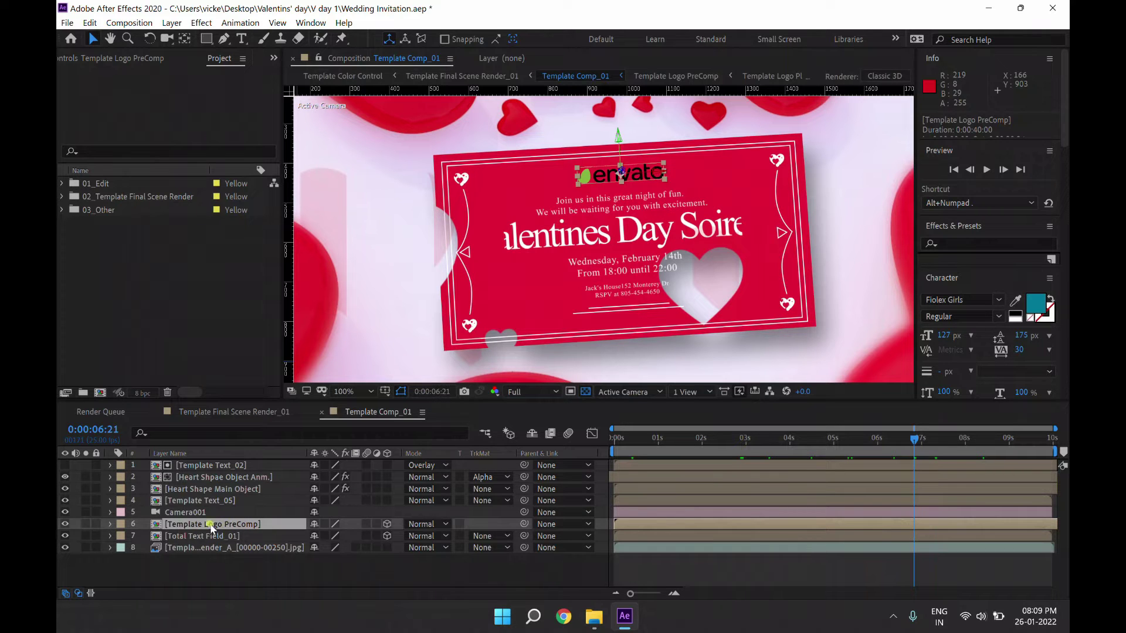
click(64, 523)
click(65, 523)
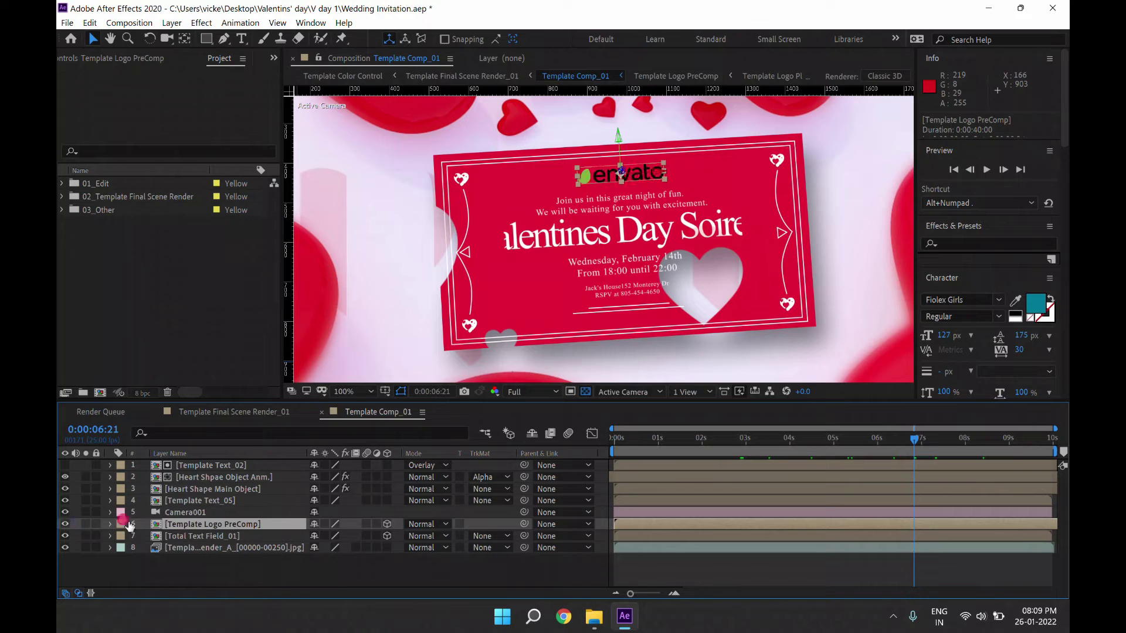
Step: Open Template Logo PreComp and import the fh logo image from Pictures > Logo
double_click(190, 525)
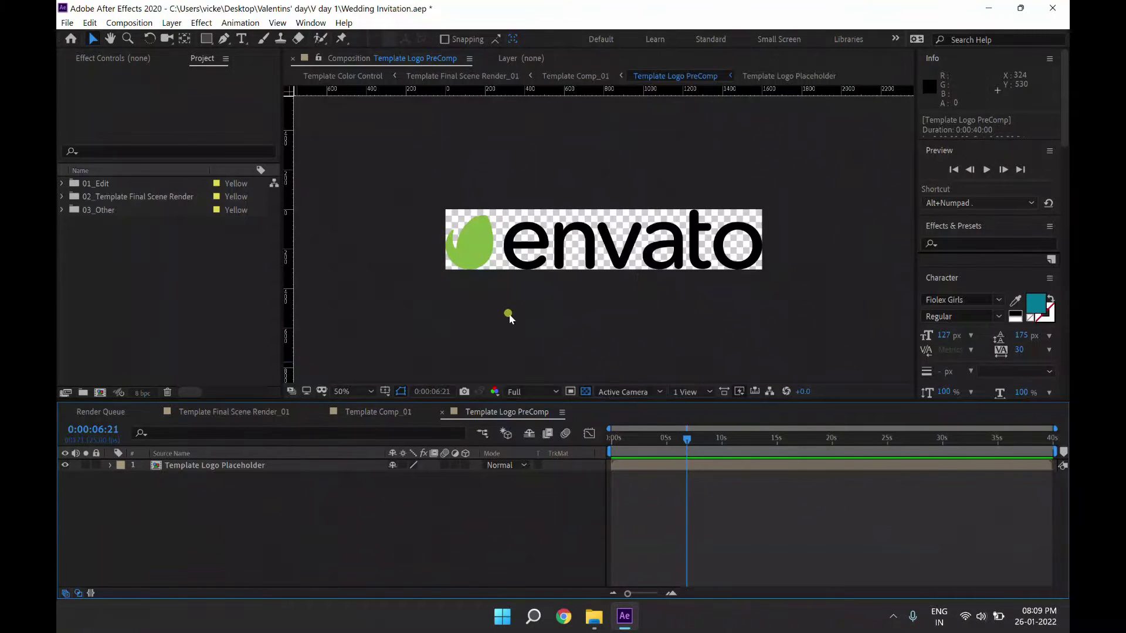
right_click(136, 273)
mouse_move(282, 335)
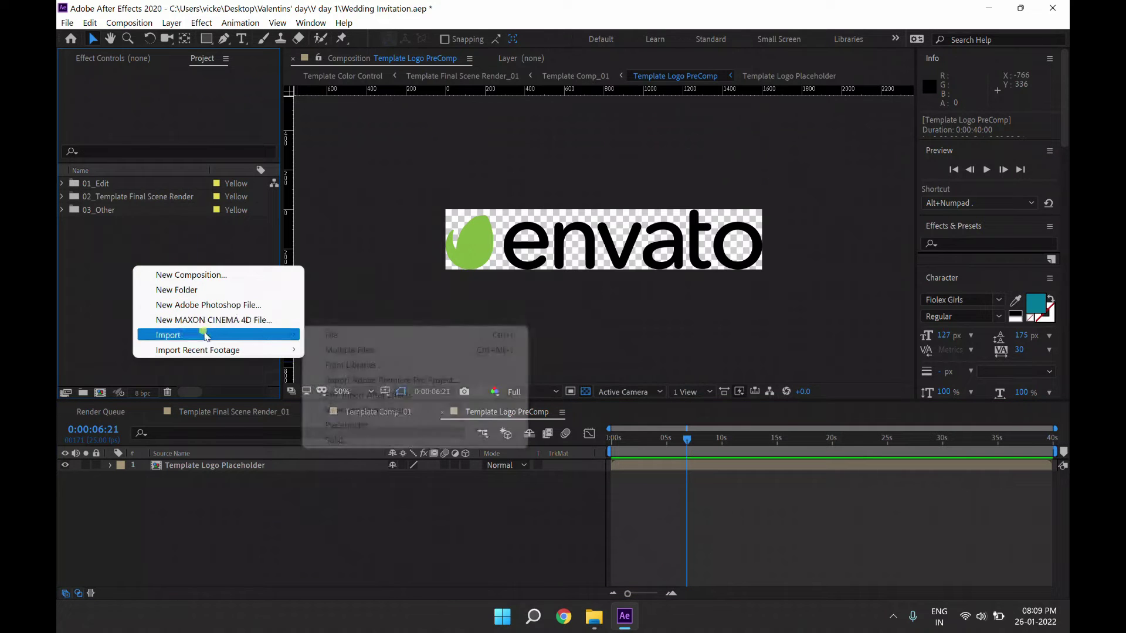
click(322, 334)
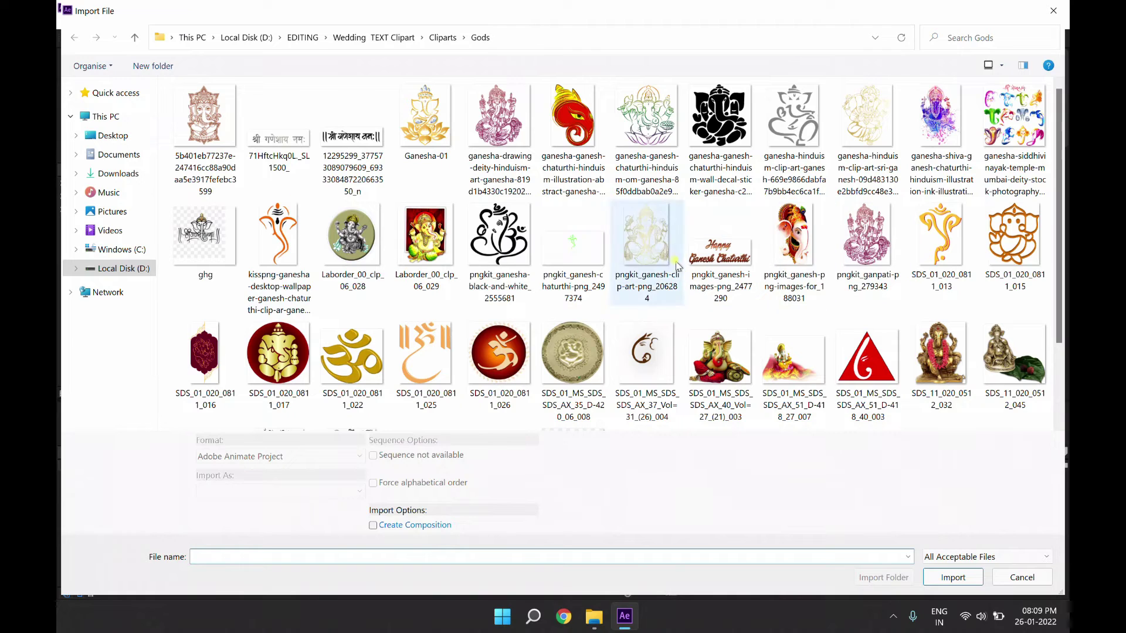
click(110, 218)
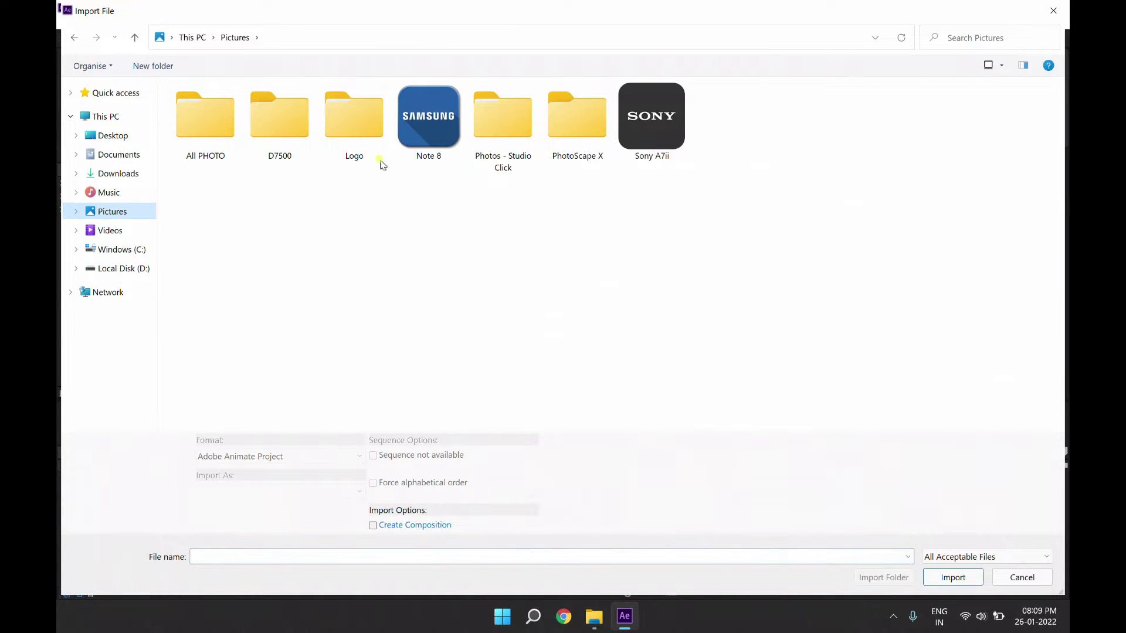
double_click(370, 138)
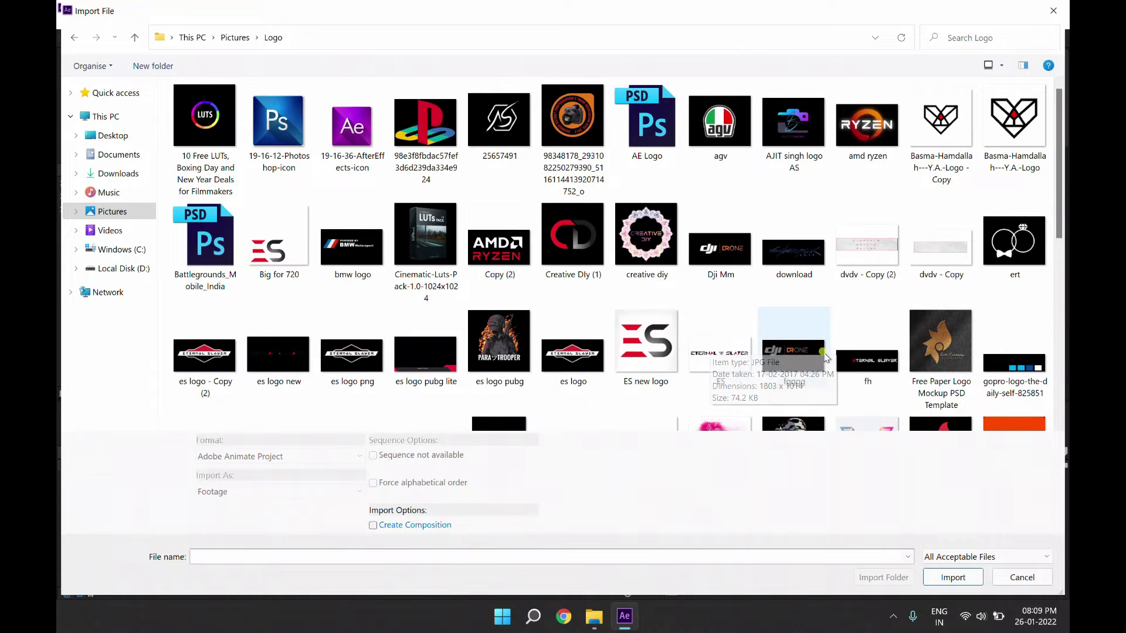
click(869, 364)
double_click(870, 363)
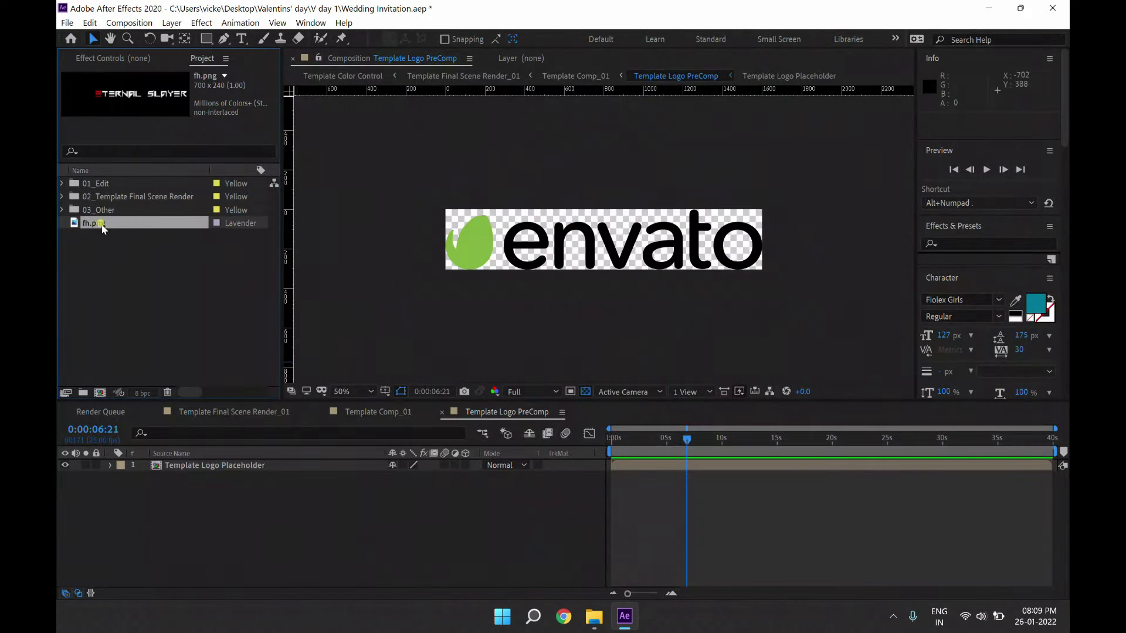
Step: Place fh.png in the precomp and delete the Template Logo Placeholder layer
mouse_move(102, 229)
mouse_down()
mouse_move(202, 465)
mouse_move(187, 465)
mouse_up()
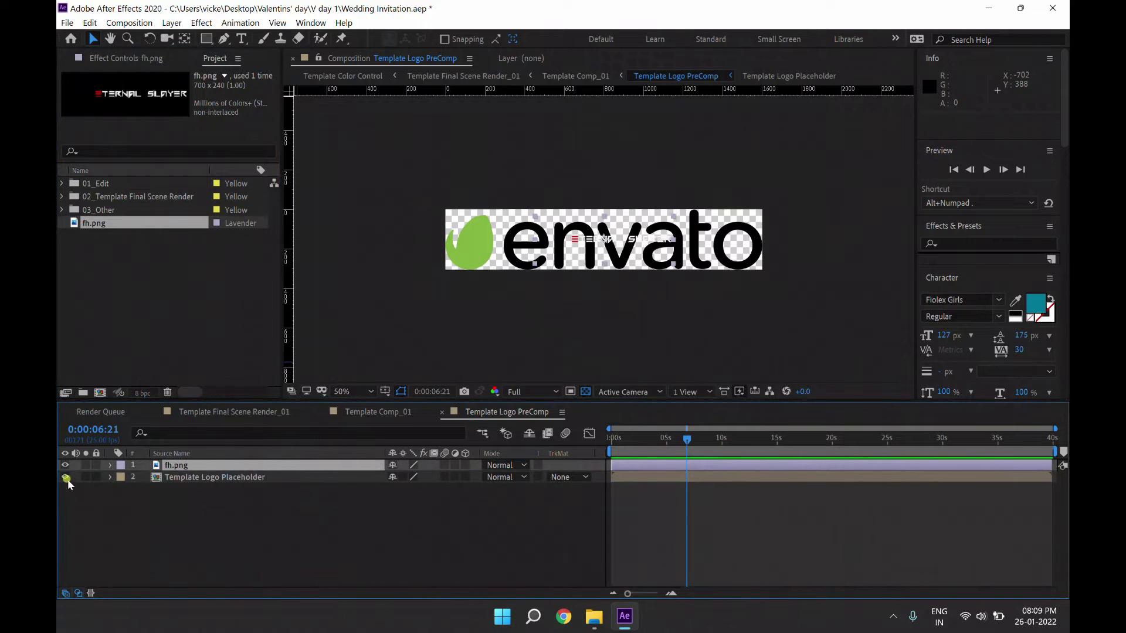
click(186, 465)
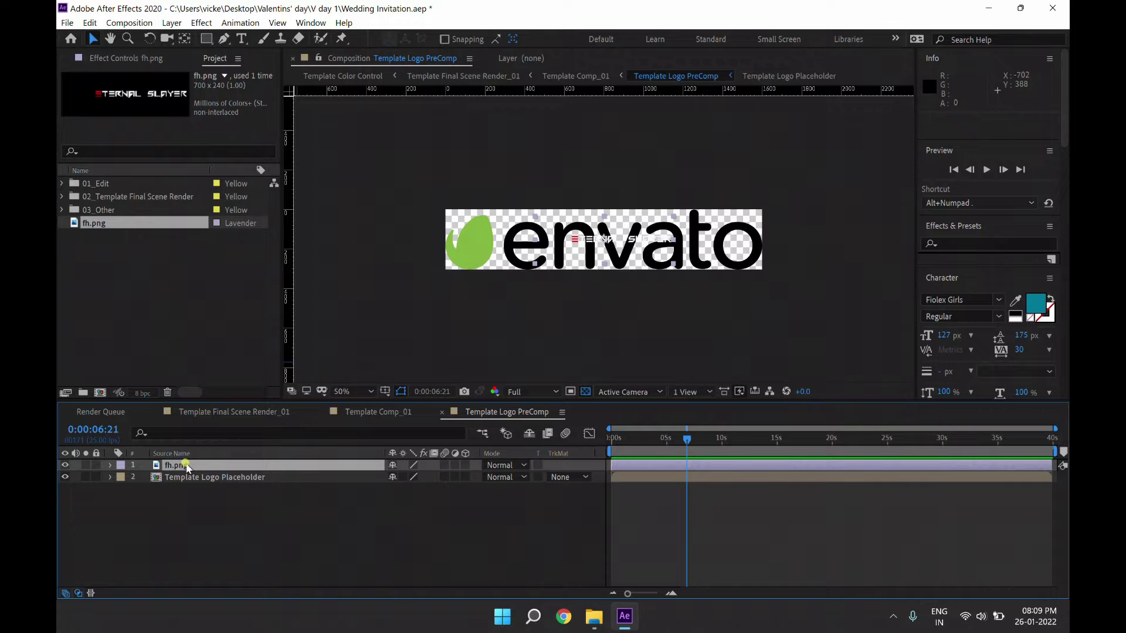
click(177, 478)
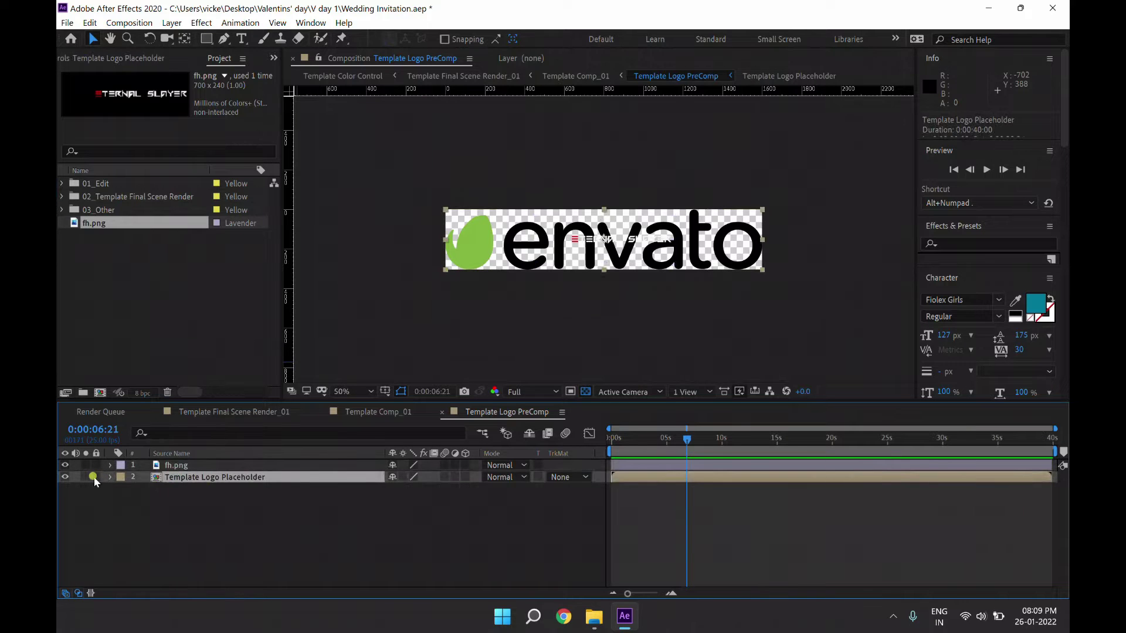
key(Delete)
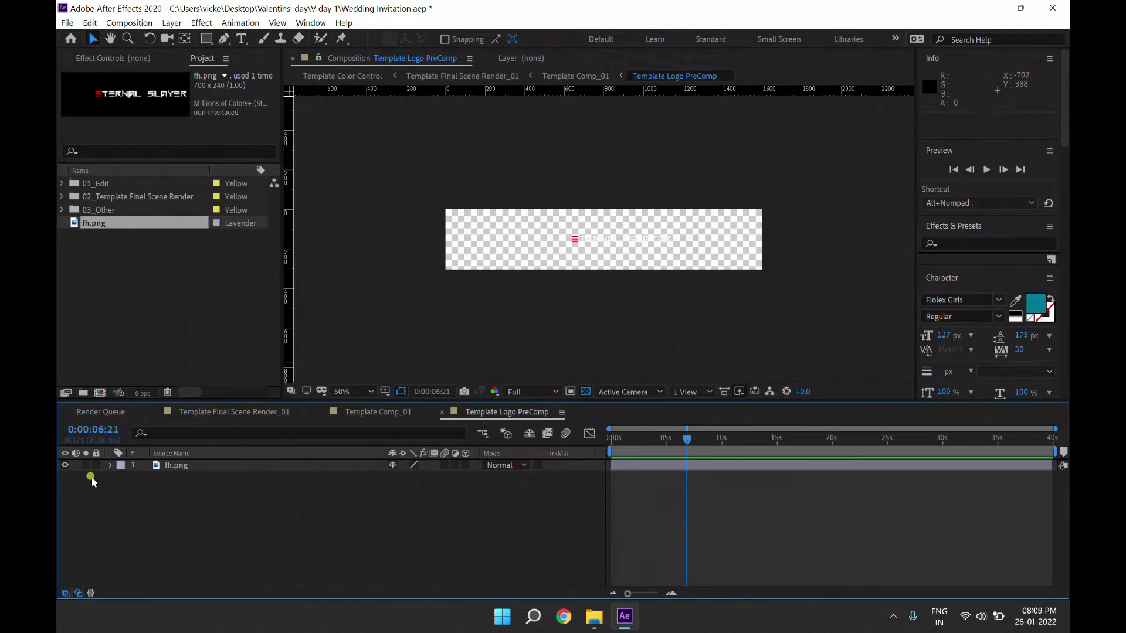
Step: Check the fh logo on the Template Comp_01 card, then reopen Template Logo PreComp
click(179, 466)
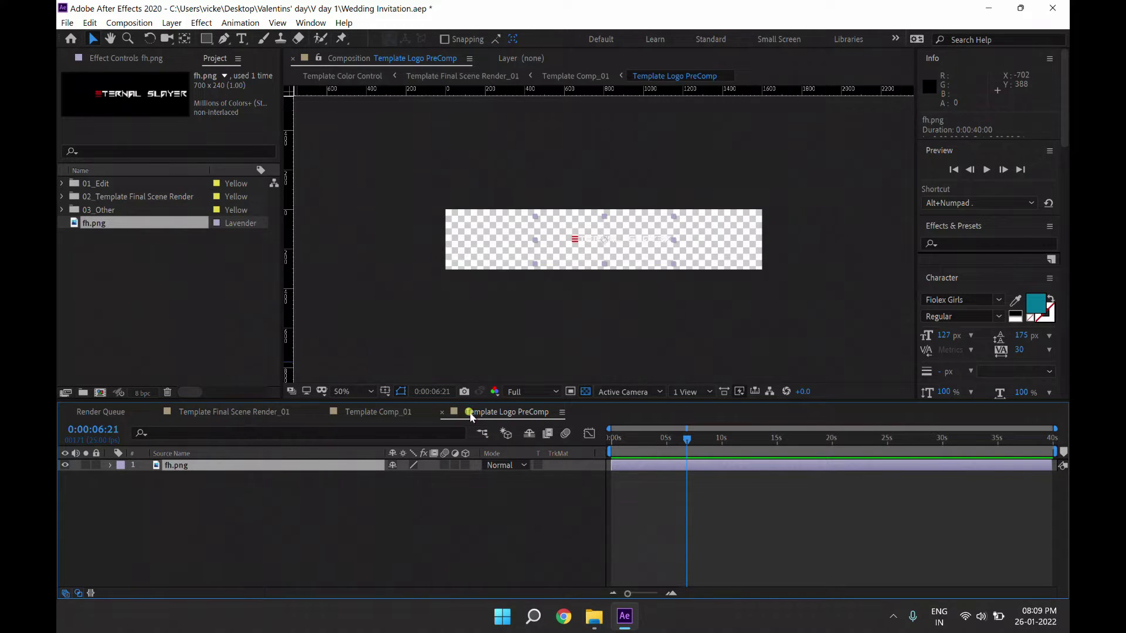
click(356, 414)
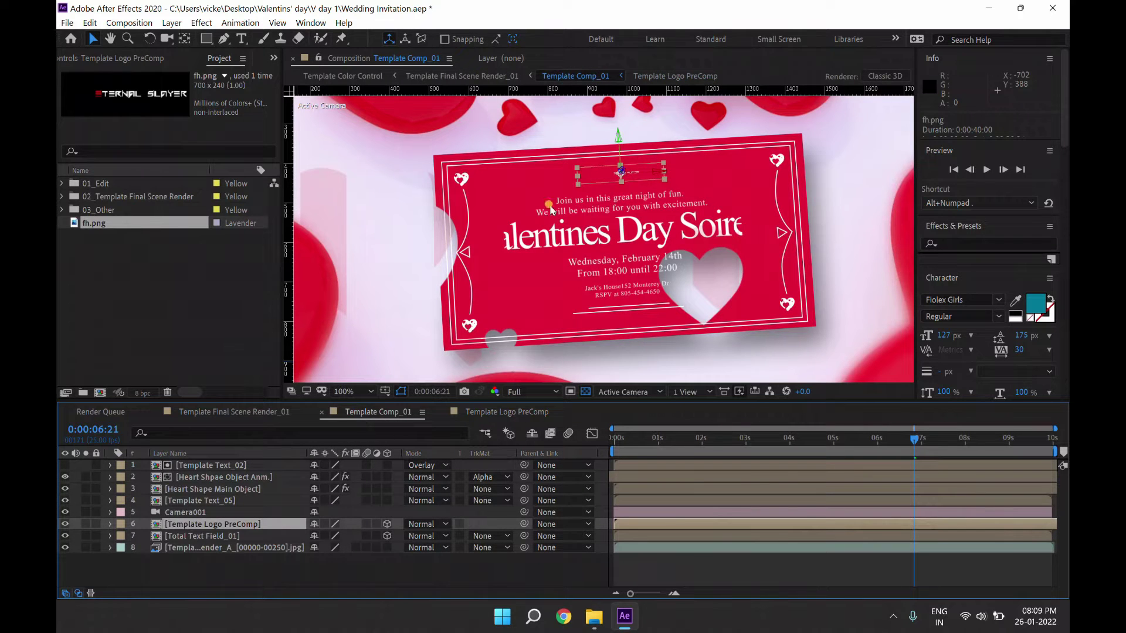
key(period)
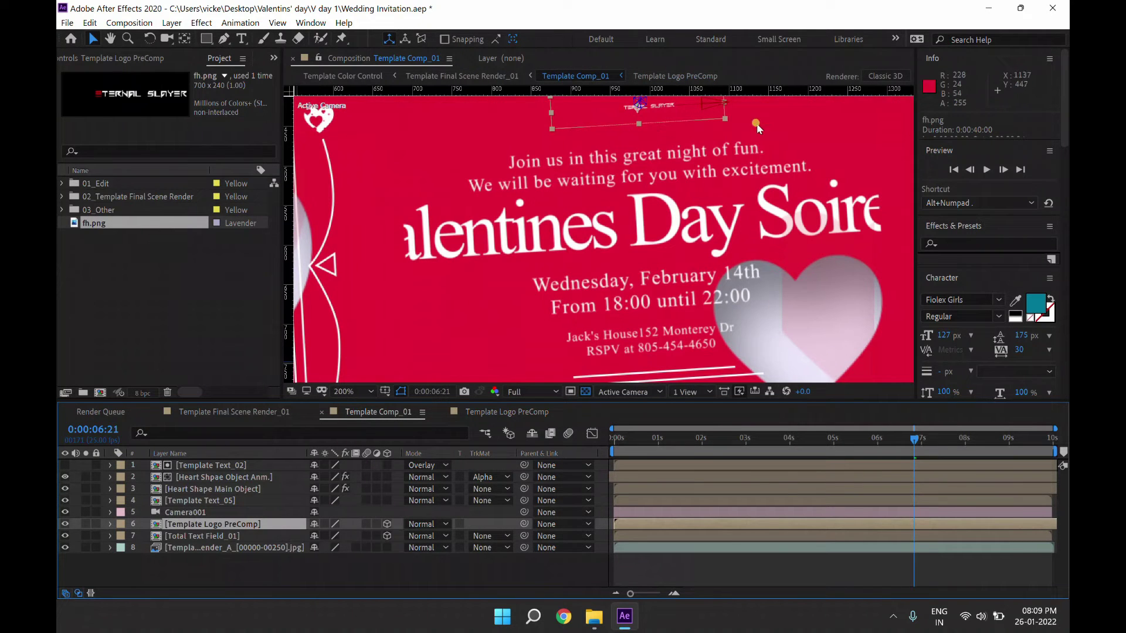
click(475, 412)
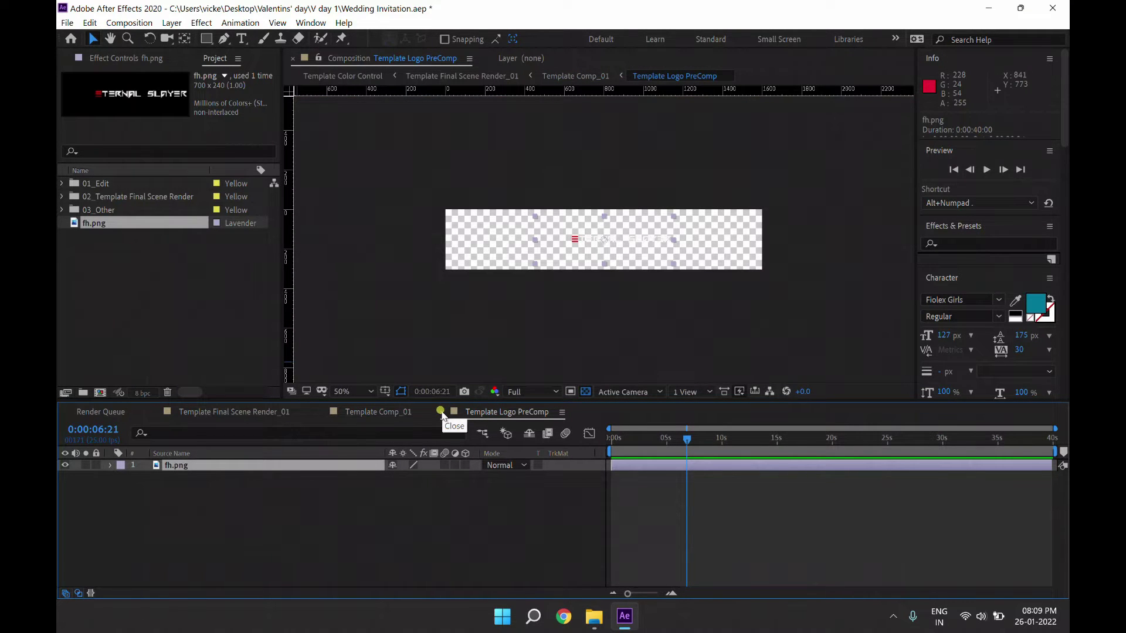
click(441, 411)
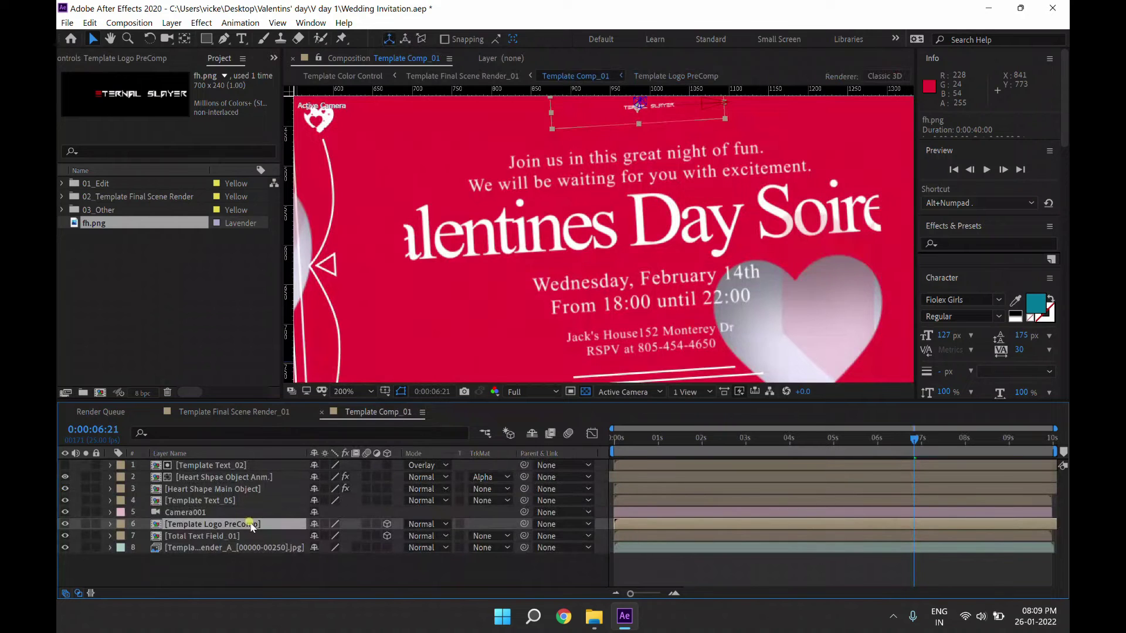
double_click(252, 526)
Step: Replace the fh.png layer with the imported es logo png image in the logo precomp
key(Delete)
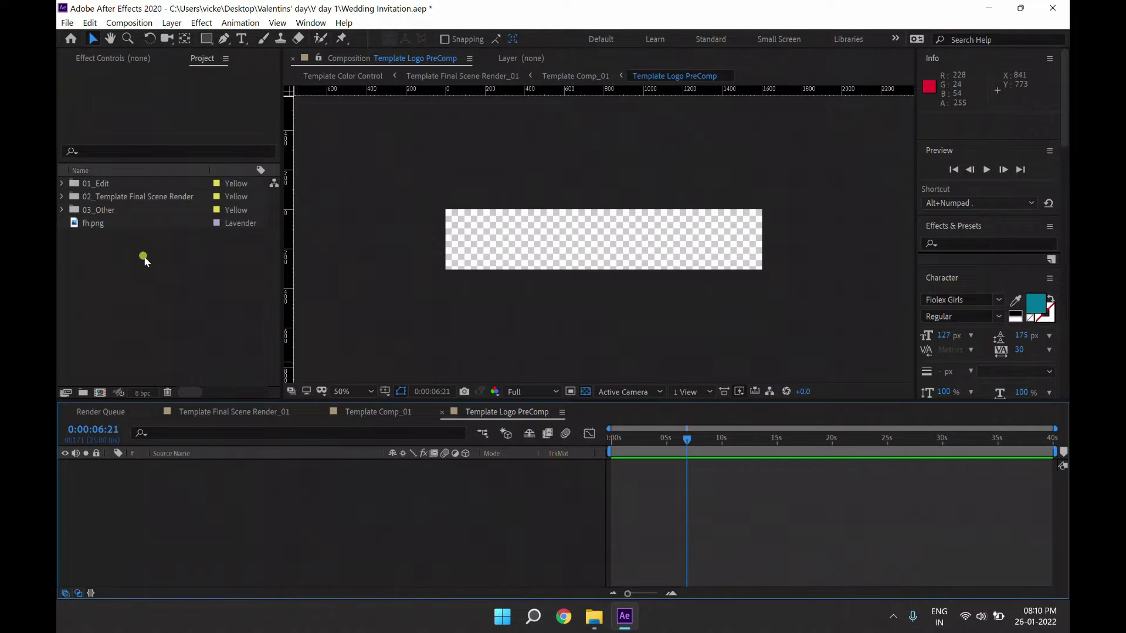
right_click(144, 259)
mouse_move(176, 325)
click(313, 326)
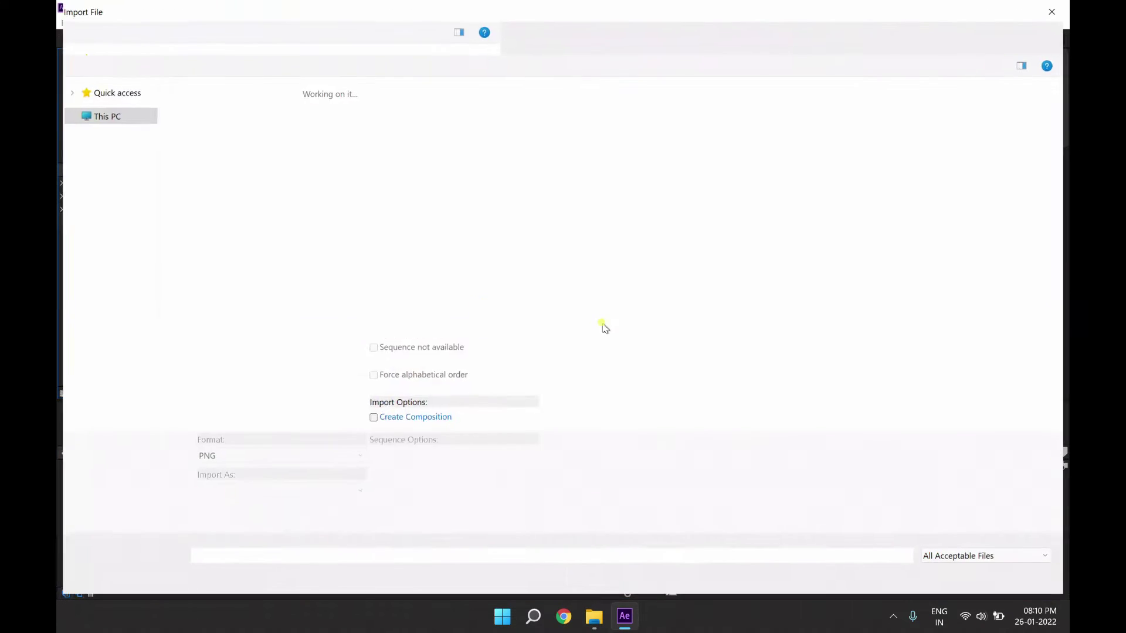
double_click(337, 353)
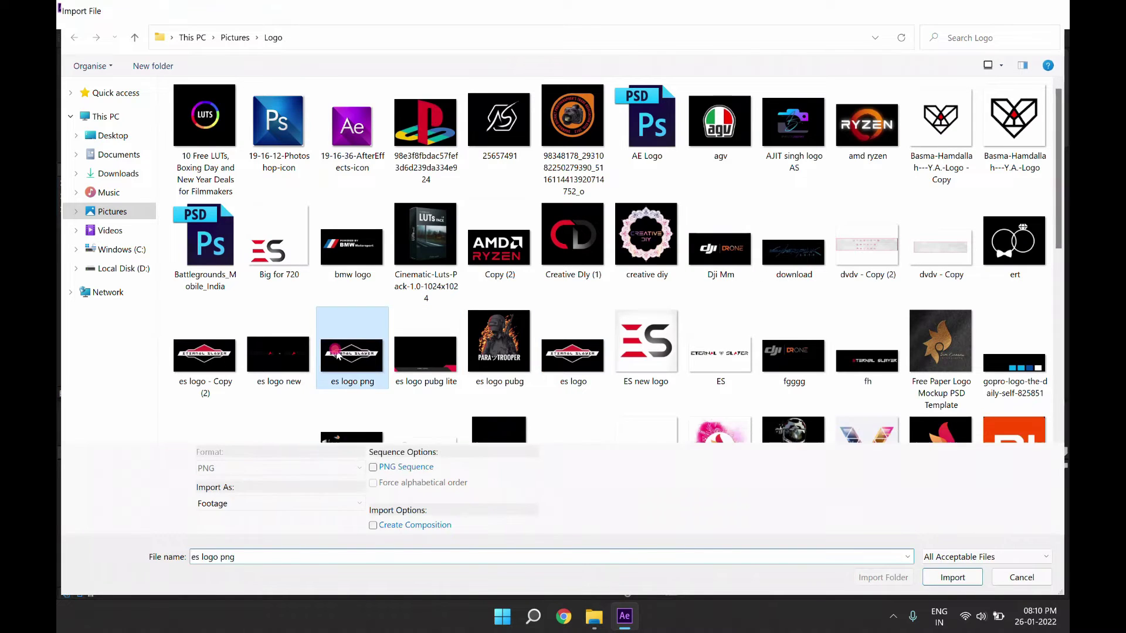
drag(147, 228, 228, 486)
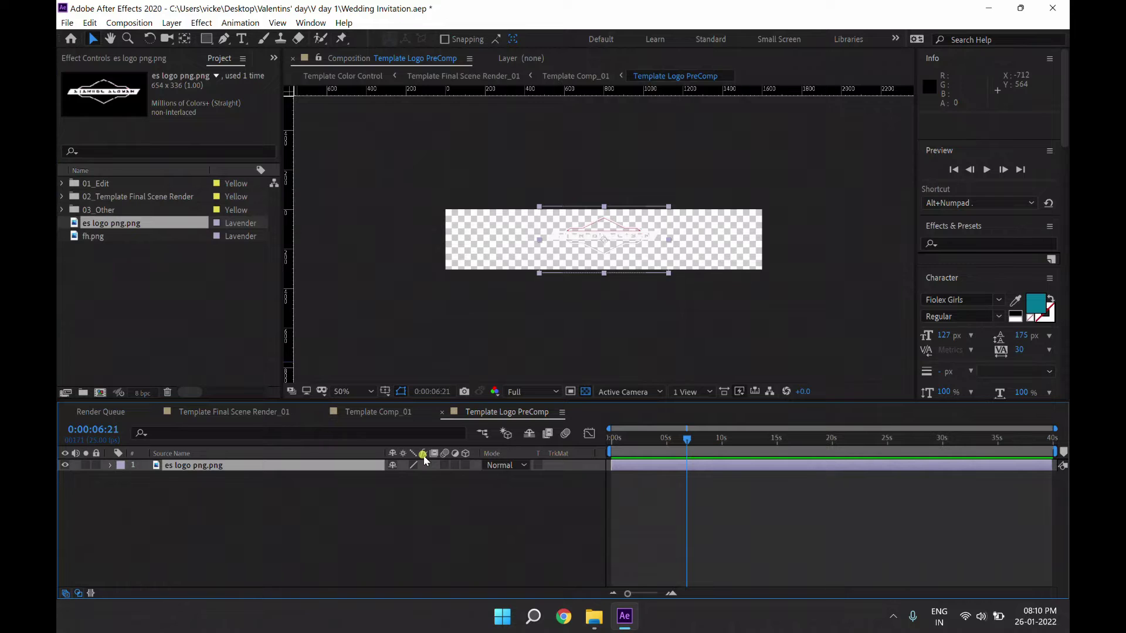
Step: Scale the es logo to 149% and nudge it slightly right and down
key(s)
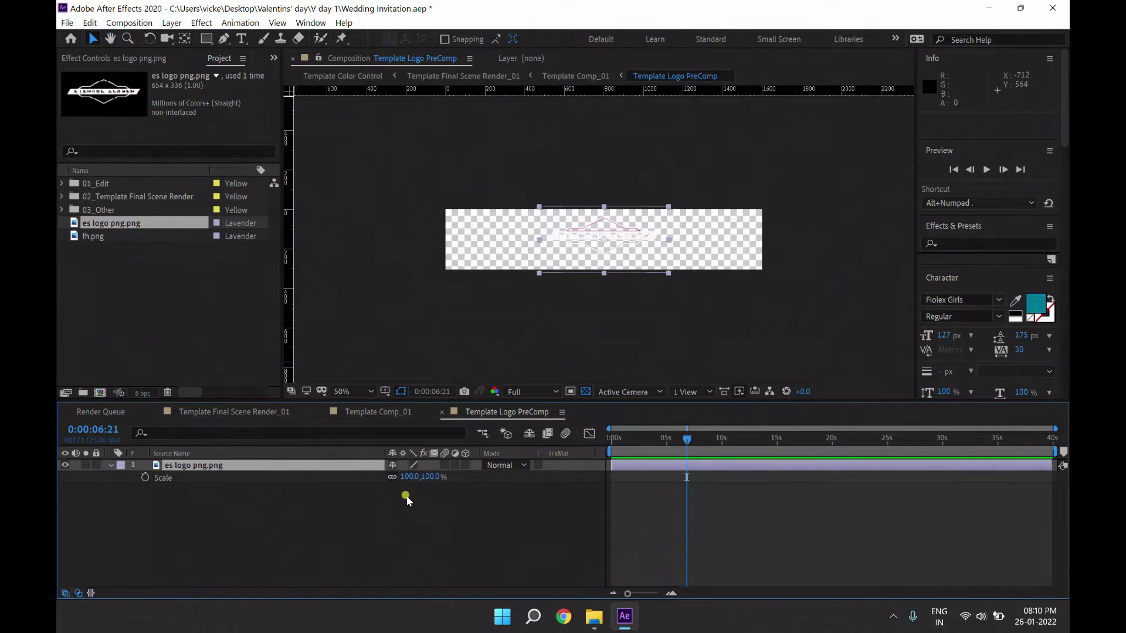
drag(405, 477, 417, 476)
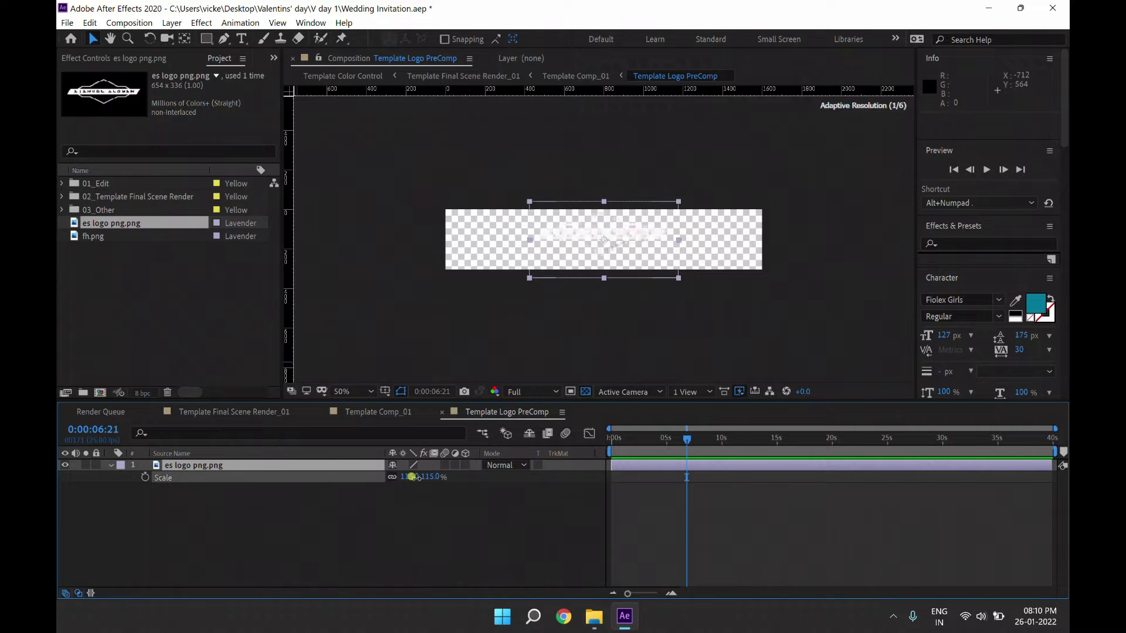
click(624, 229)
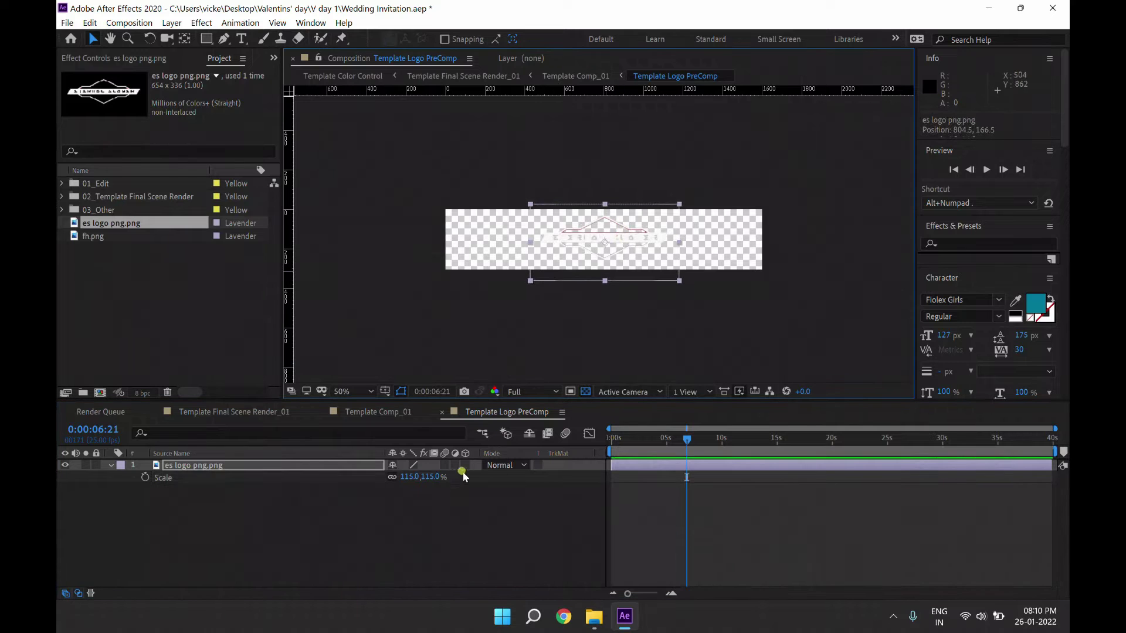
drag(405, 477, 424, 476)
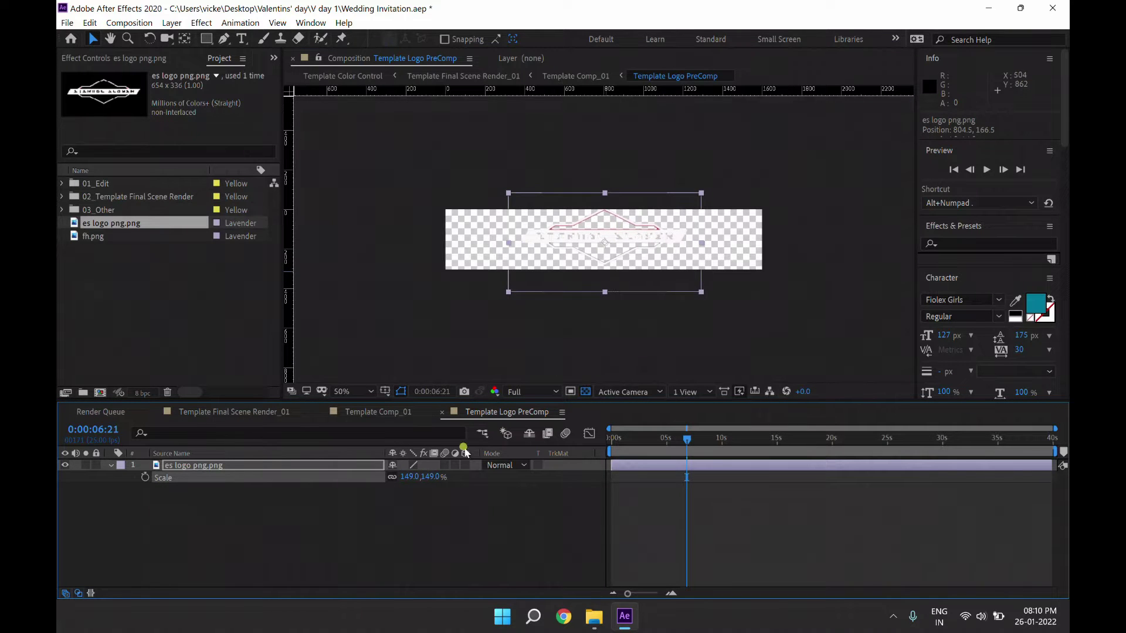
key(/)
drag(636, 202, 641, 209)
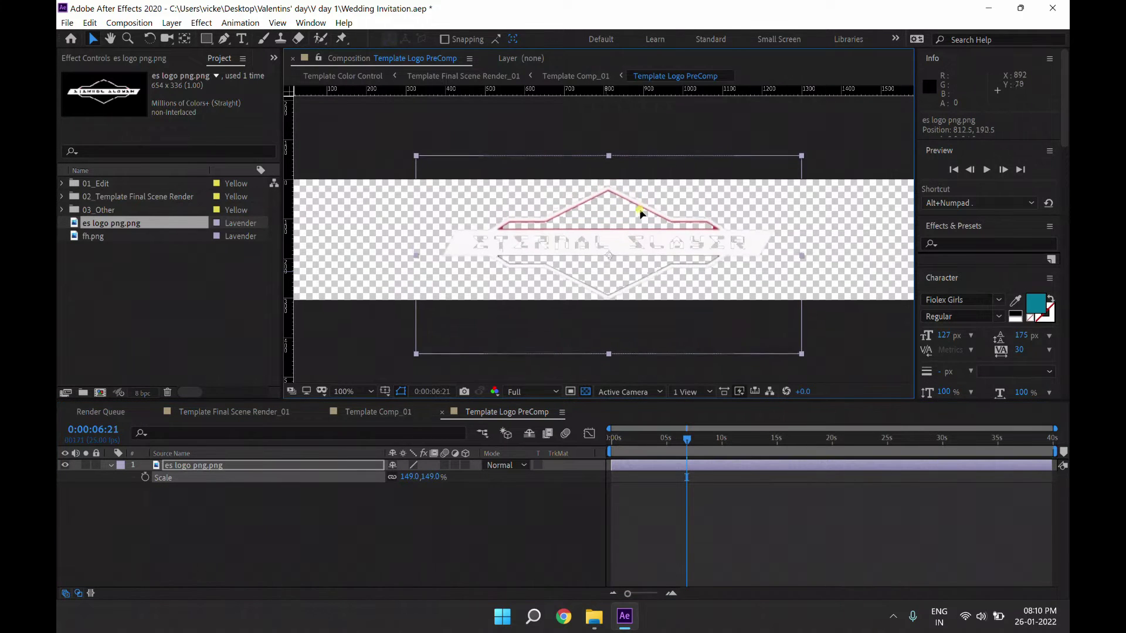
Step: Return to Template Comp_01 and preview the card with the new logo
click(440, 411)
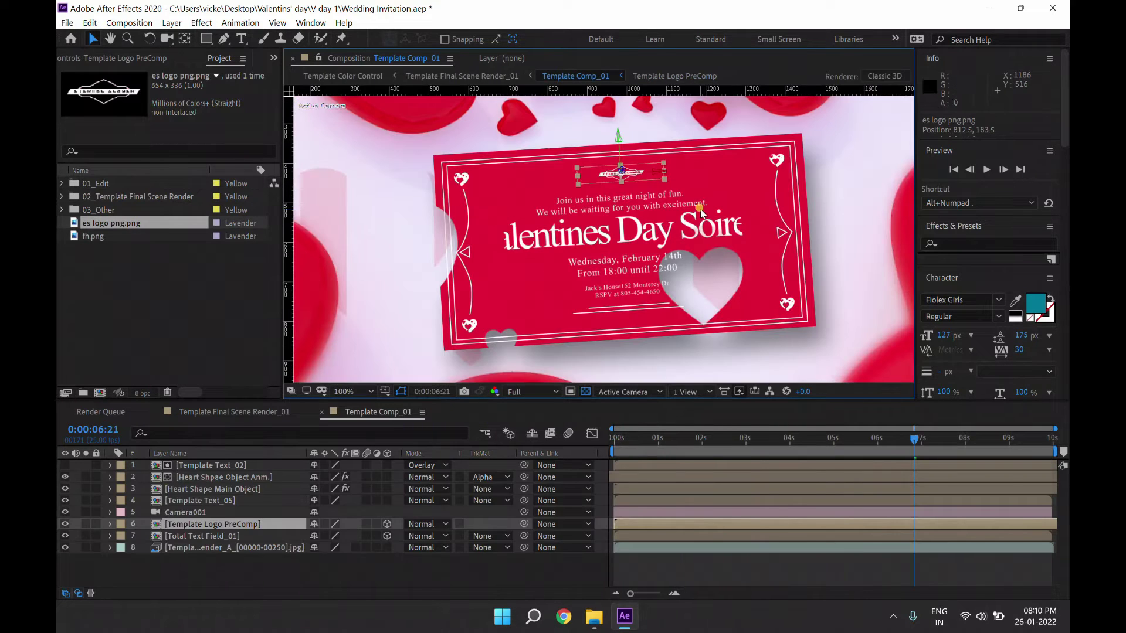
click(688, 438)
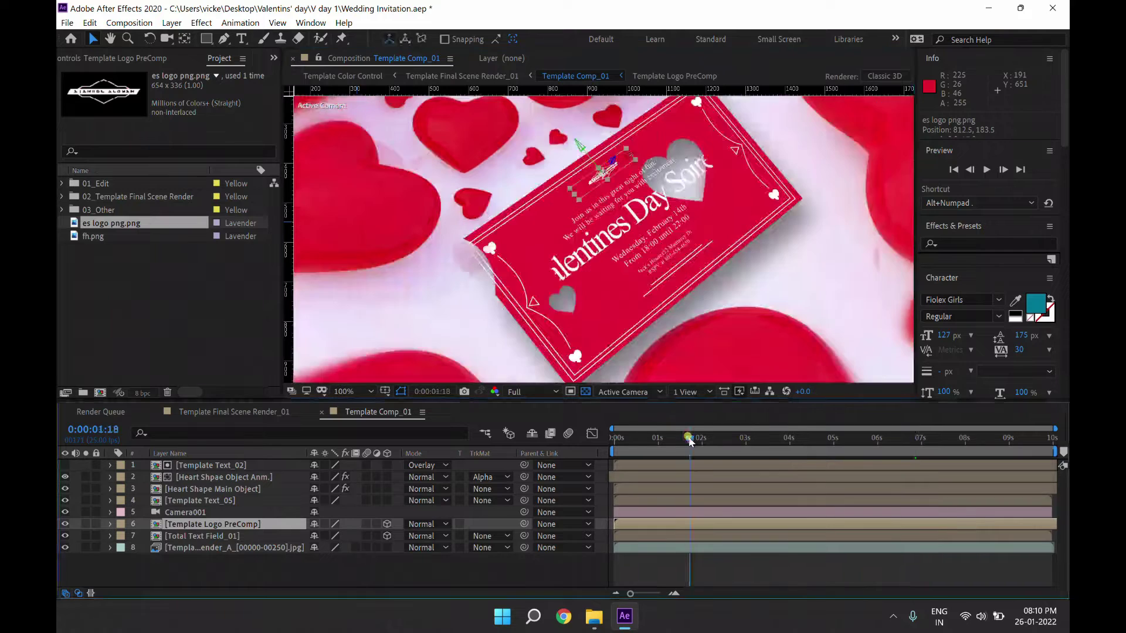
drag(793, 440, 971, 440)
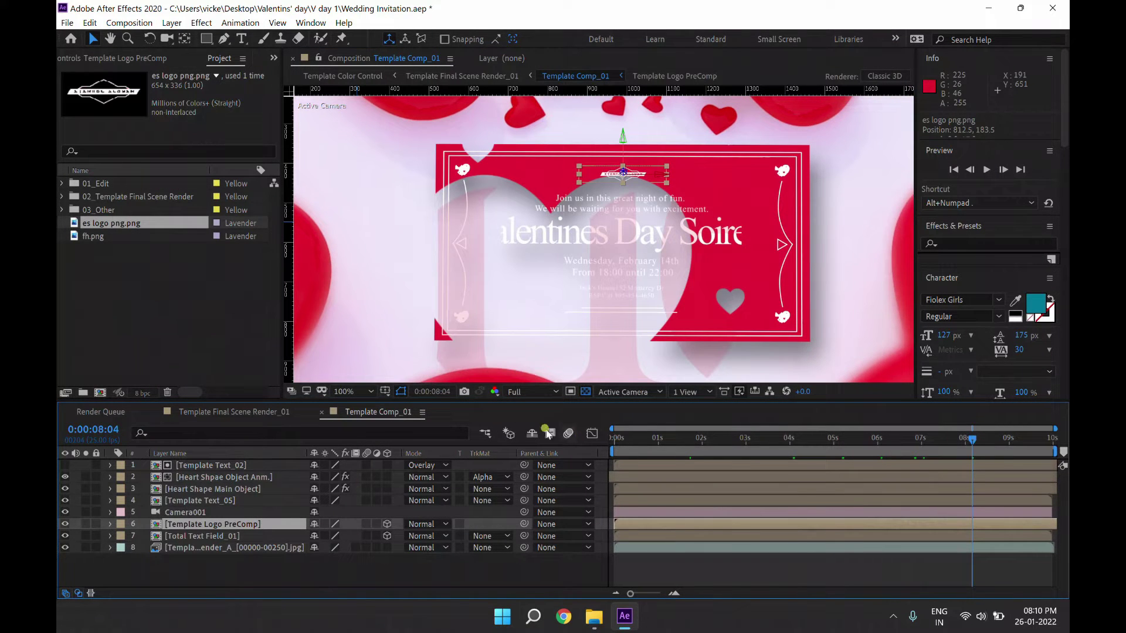
click(876, 439)
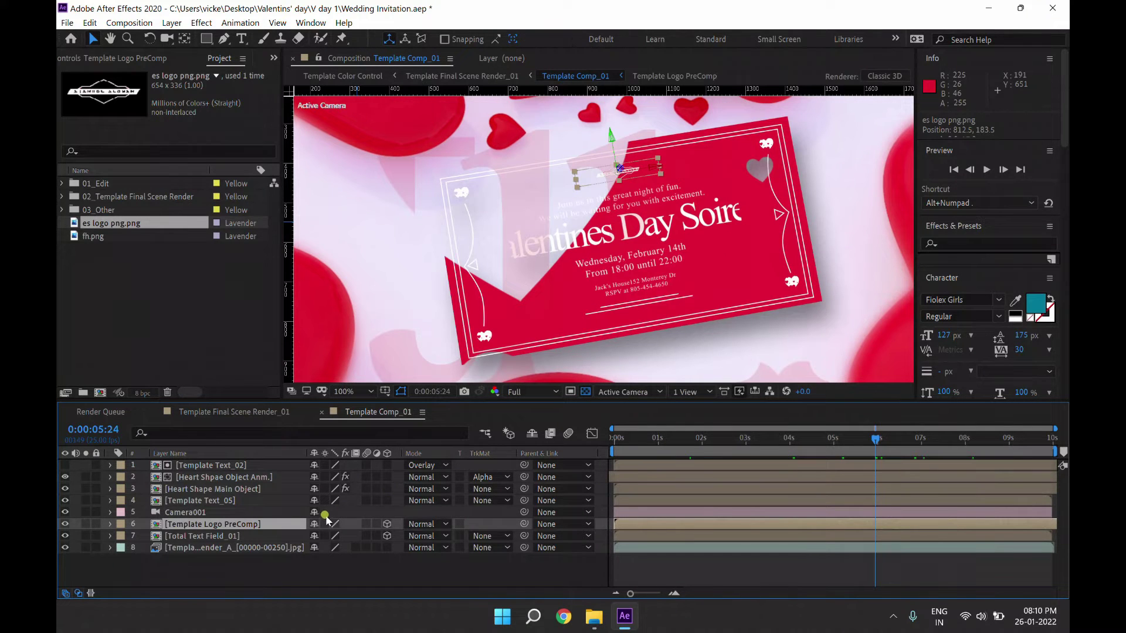
click(65, 465)
click(104, 495)
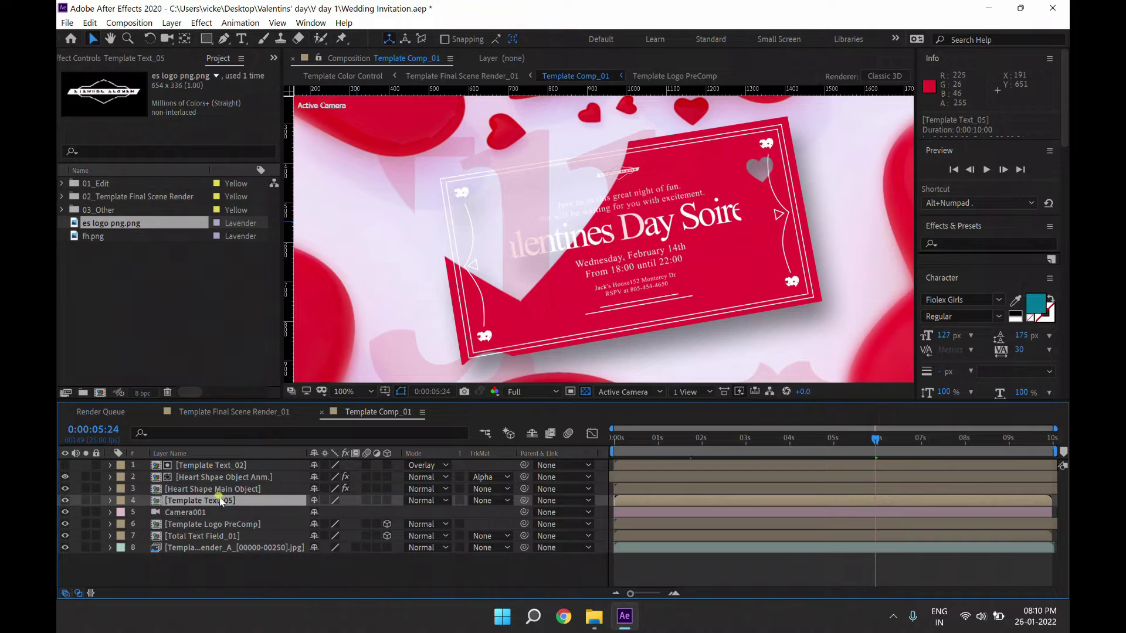
click(897, 444)
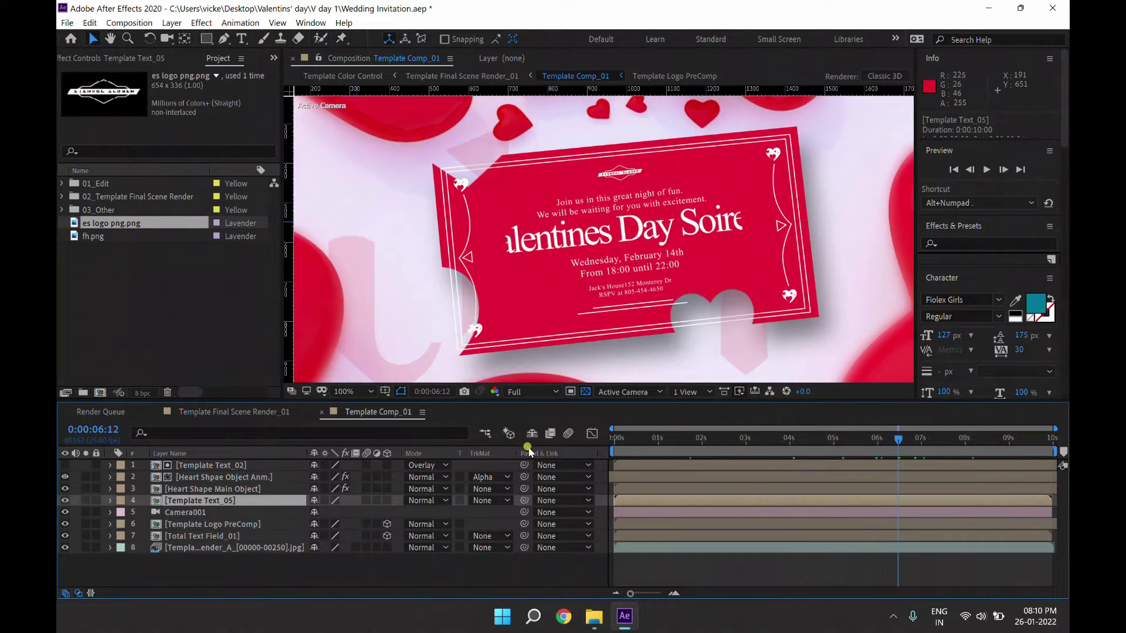
click(352, 392)
click(346, 150)
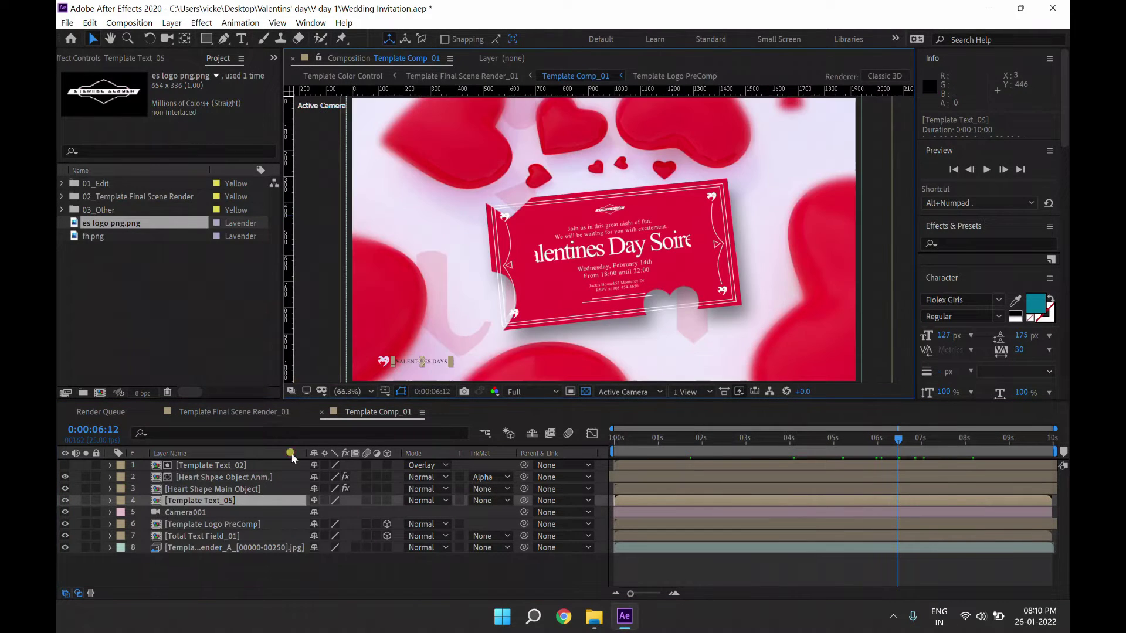
click(64, 501)
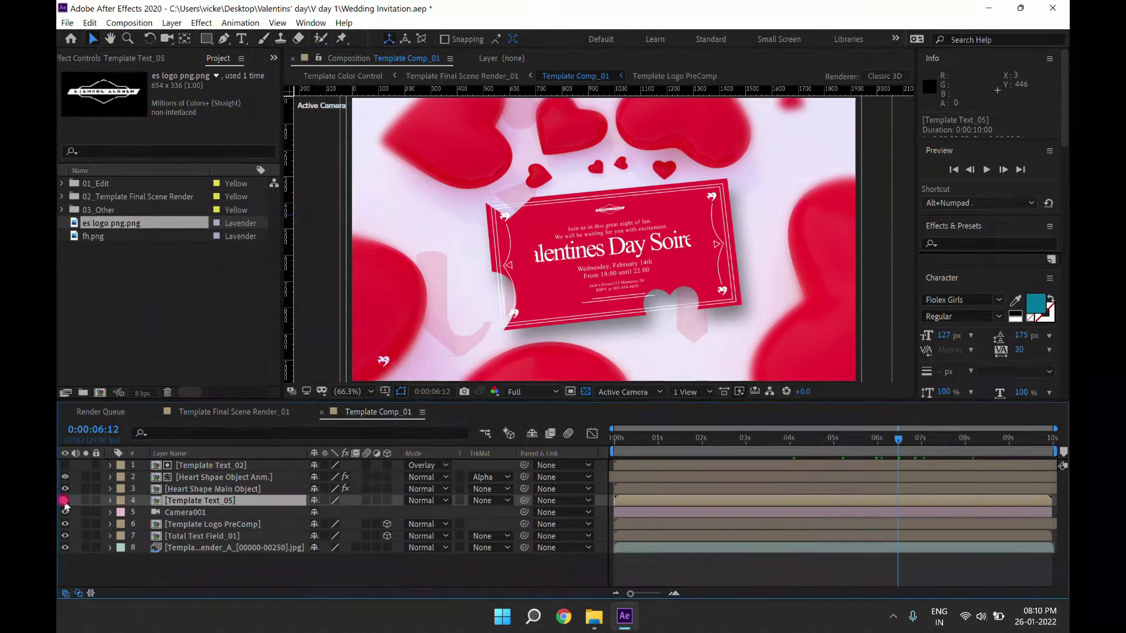
click(65, 501)
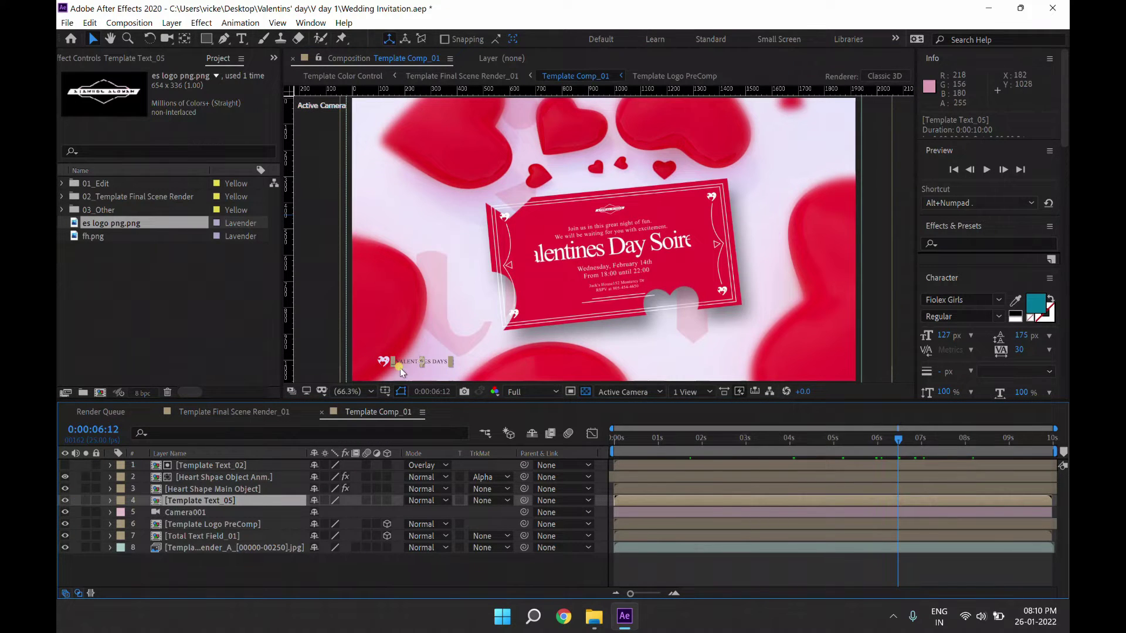
Step: Change the Template Text_05 caption from VALENTINES DAYS to '14th February - 2022'
double_click(246, 501)
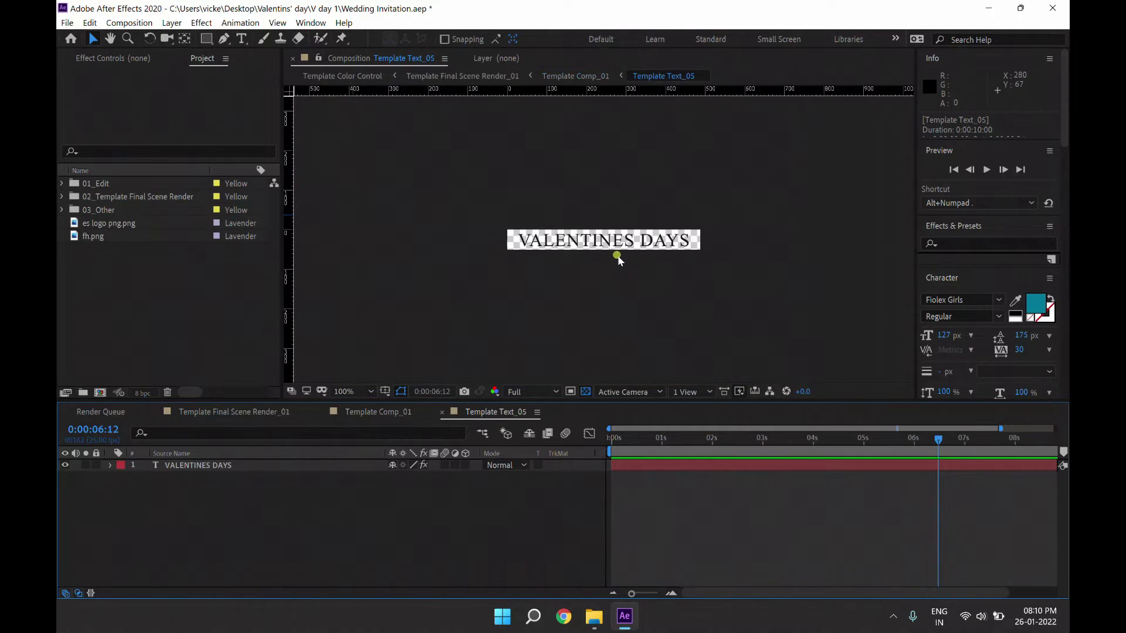
double_click(222, 467)
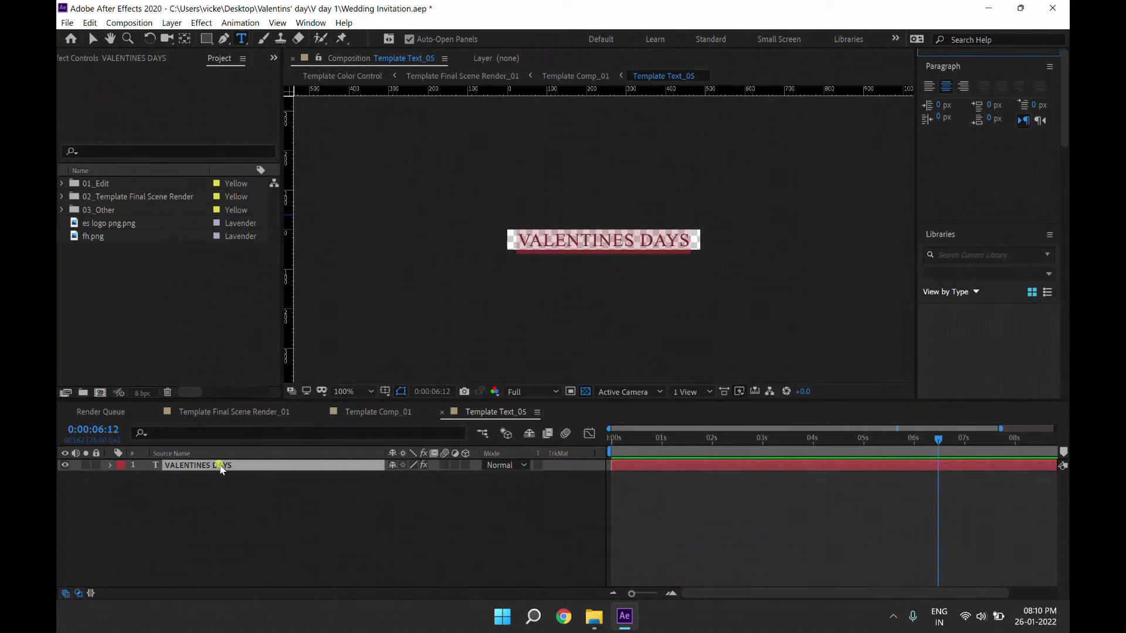
text(14)
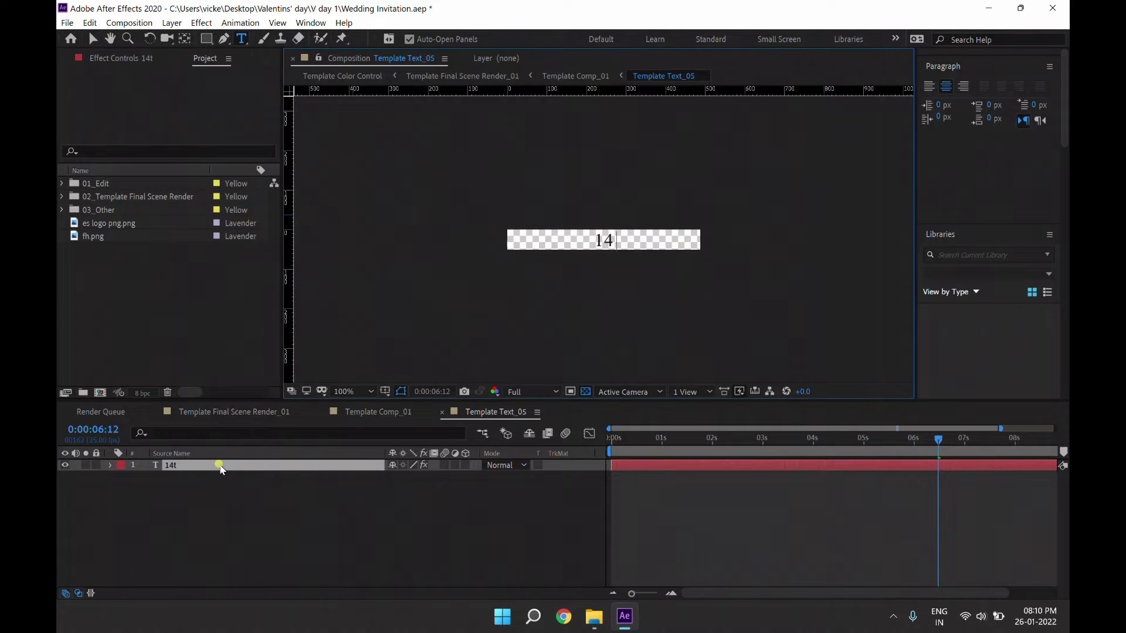
text(th Fe)
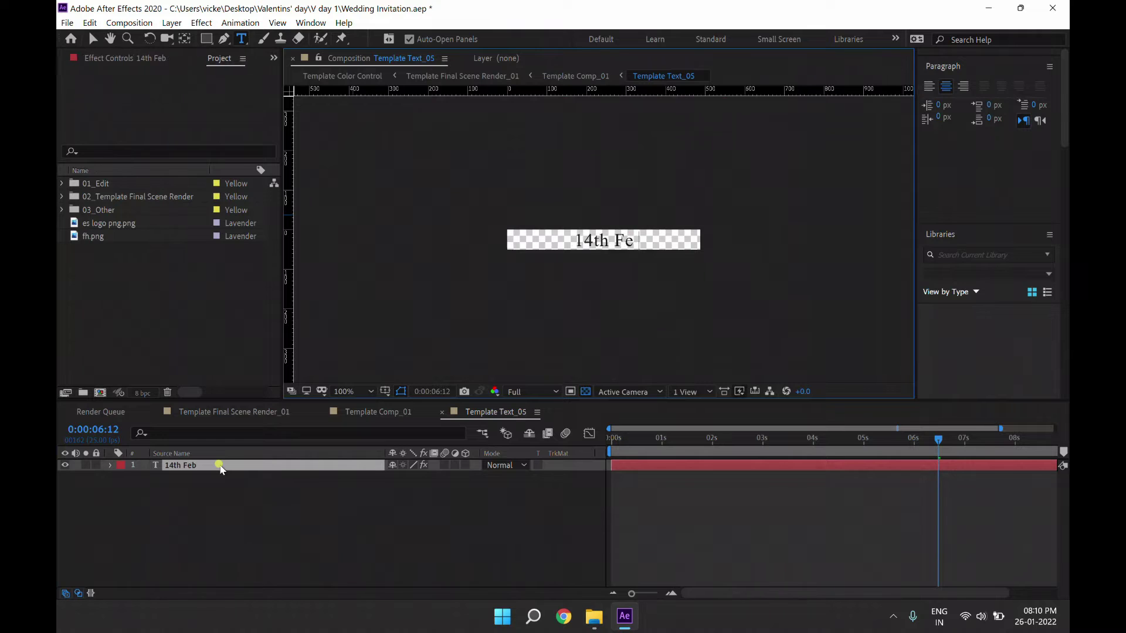
text(bruary)
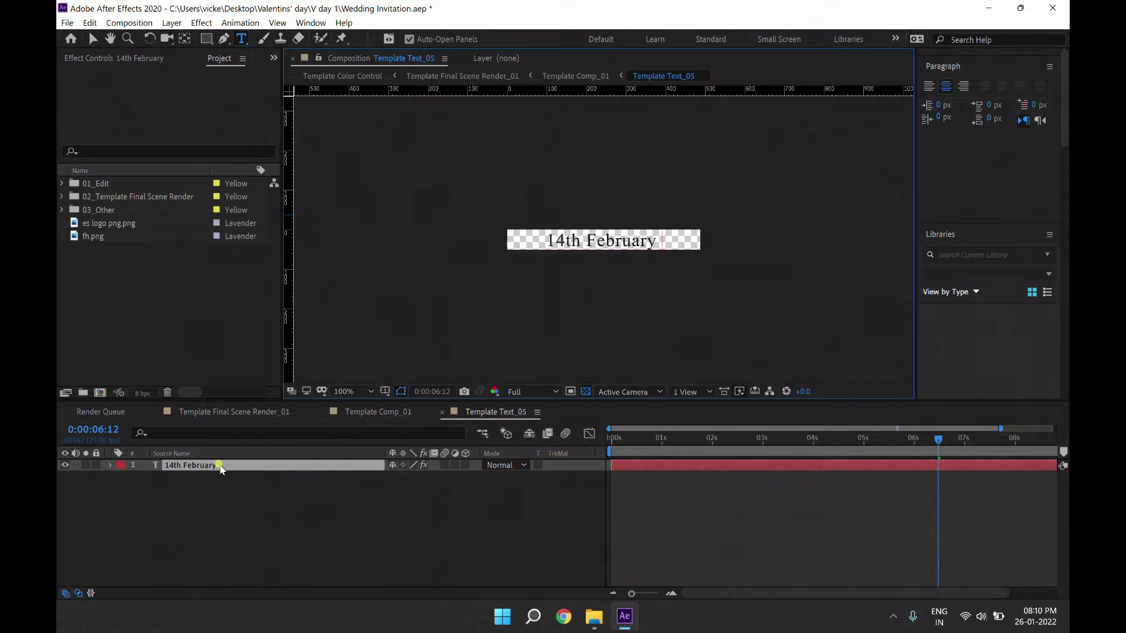
text( - 2022)
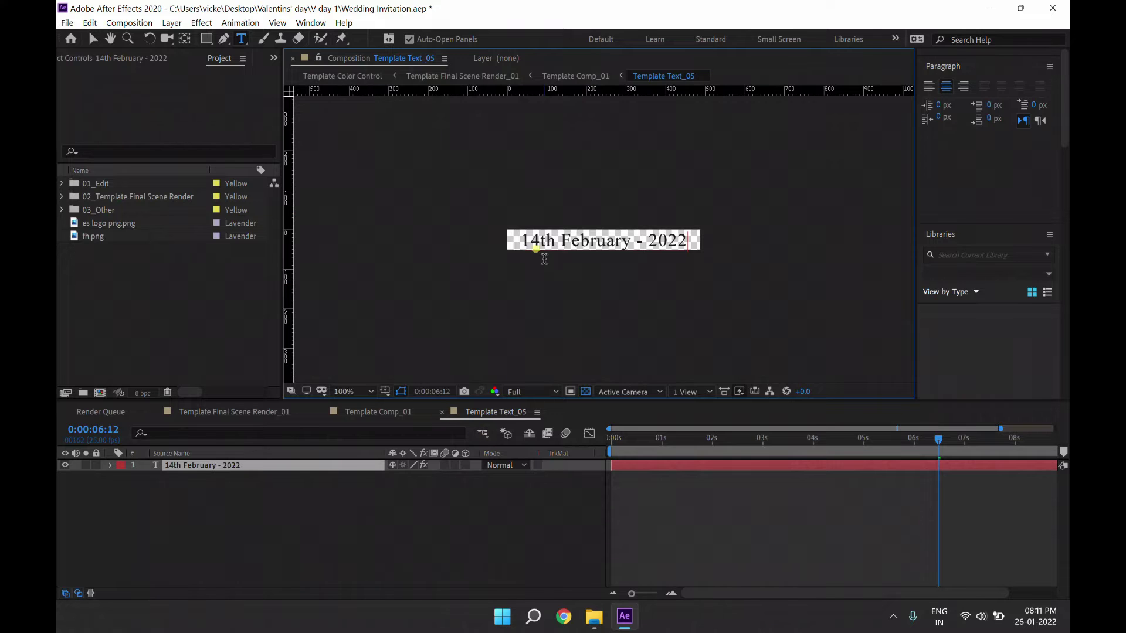
click(463, 411)
click(440, 412)
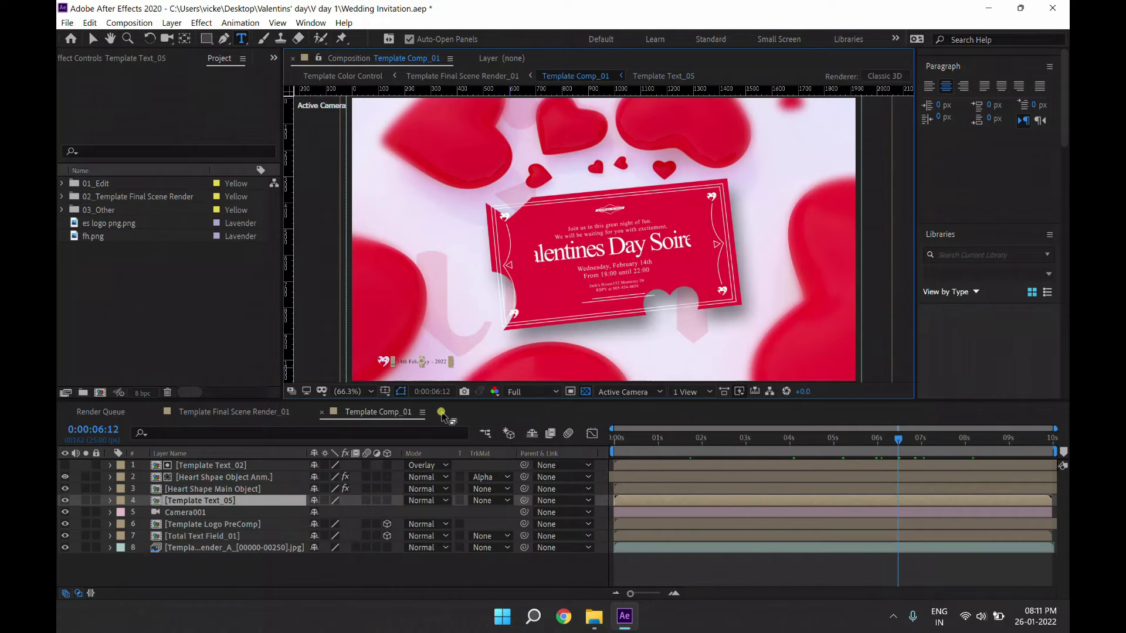
click(465, 572)
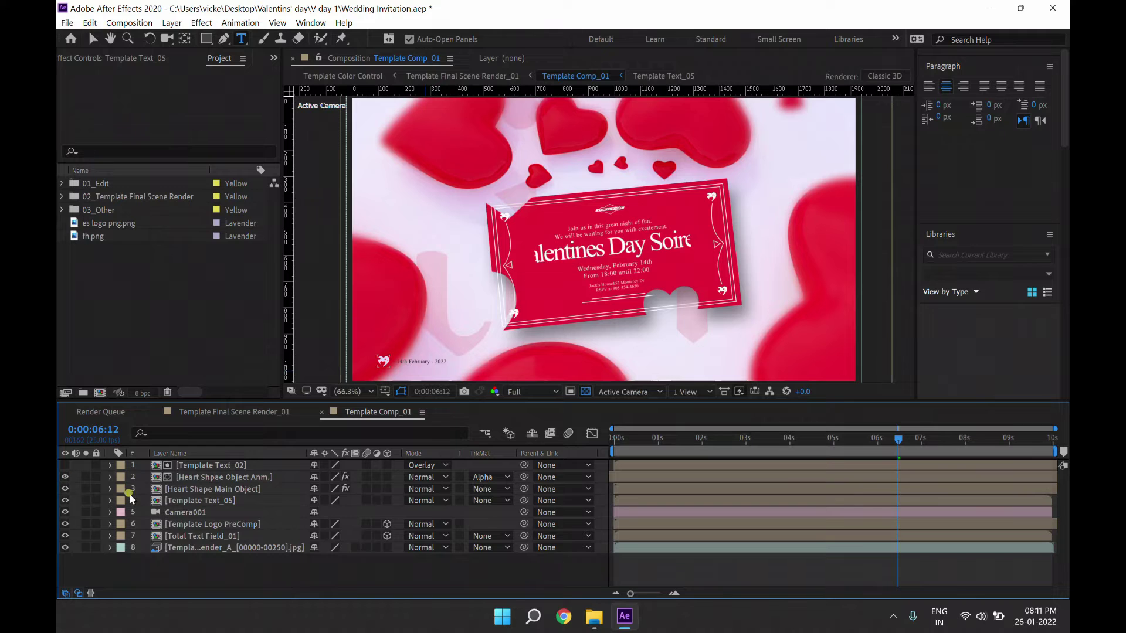
click(65, 536)
click(65, 536)
Step: Open Total Text Field_01, locate the title layer, and open Total Text Field_02
double_click(193, 538)
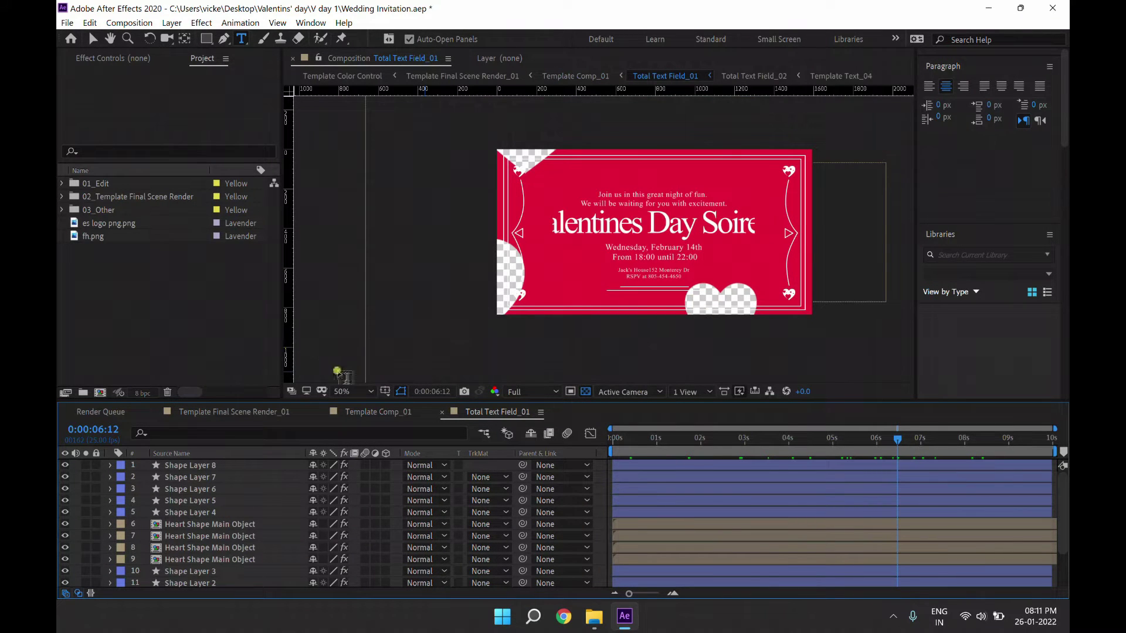
scroll(304, 518, down, 3)
scroll(306, 521, down, 1)
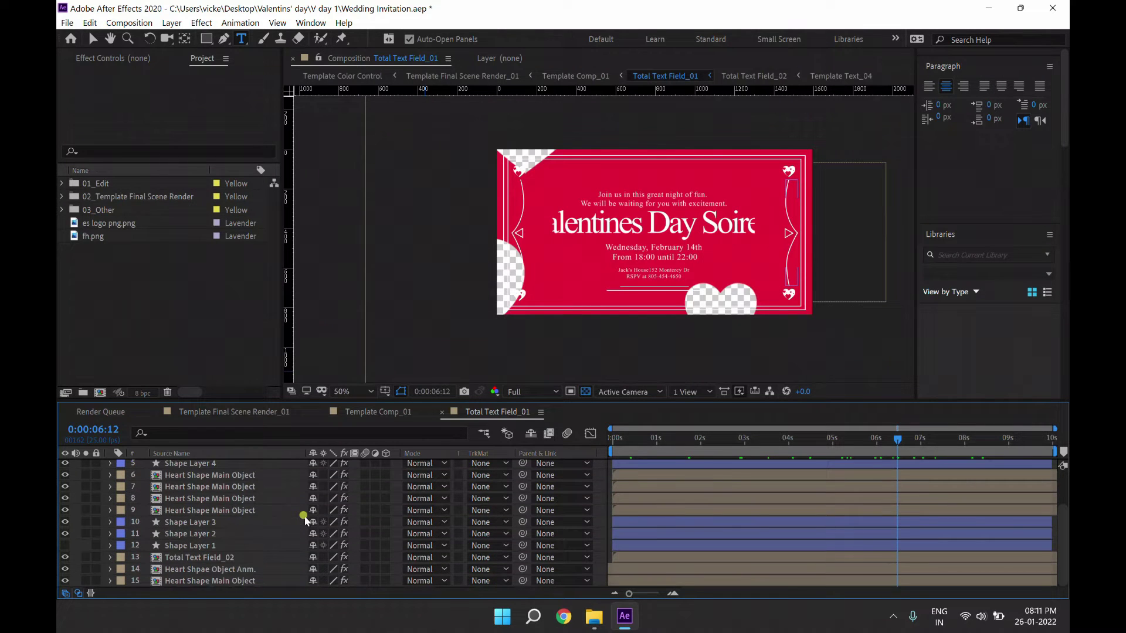
click(65, 557)
click(65, 558)
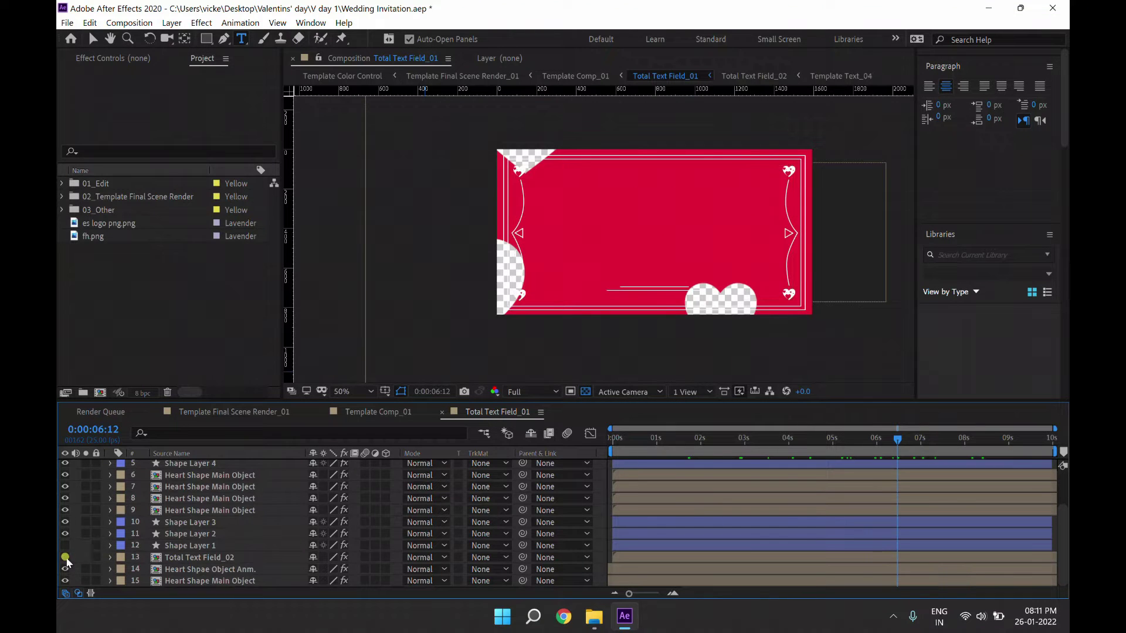
double_click(195, 558)
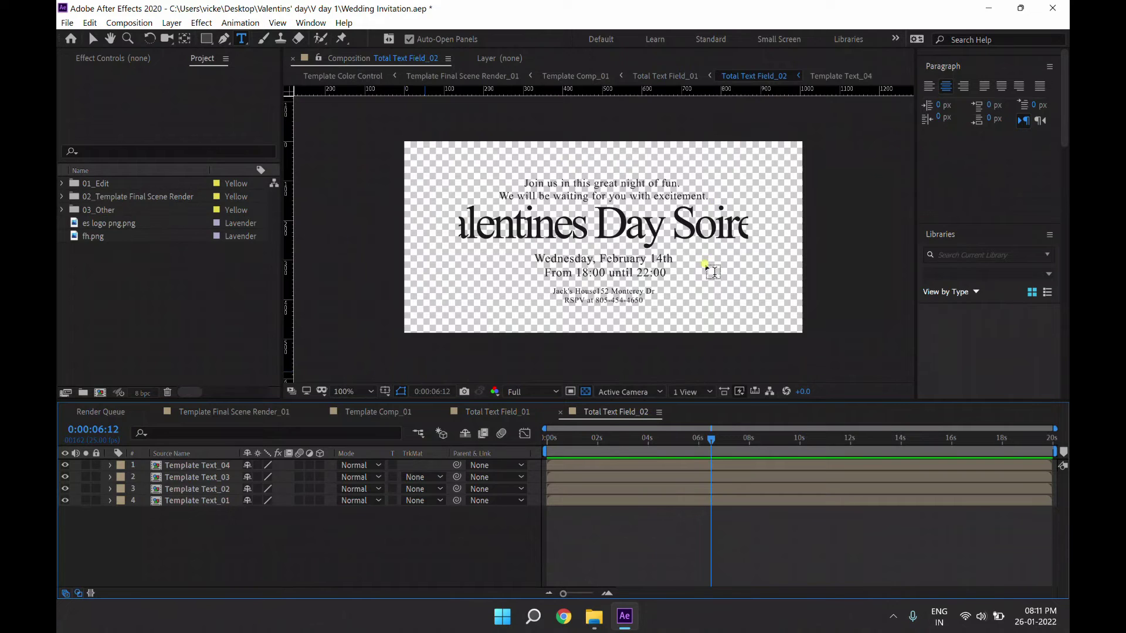
Step: At about 12 seconds, toggle the date, venue and title layers and select the title layer
drag(711, 438, 858, 448)
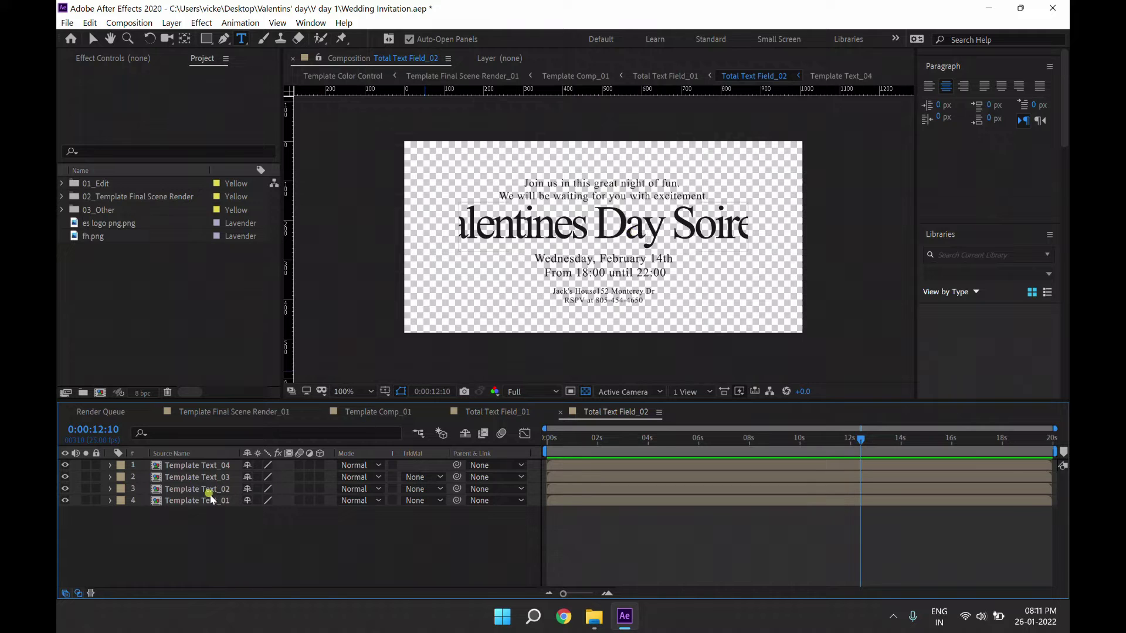
click(81, 477)
click(65, 477)
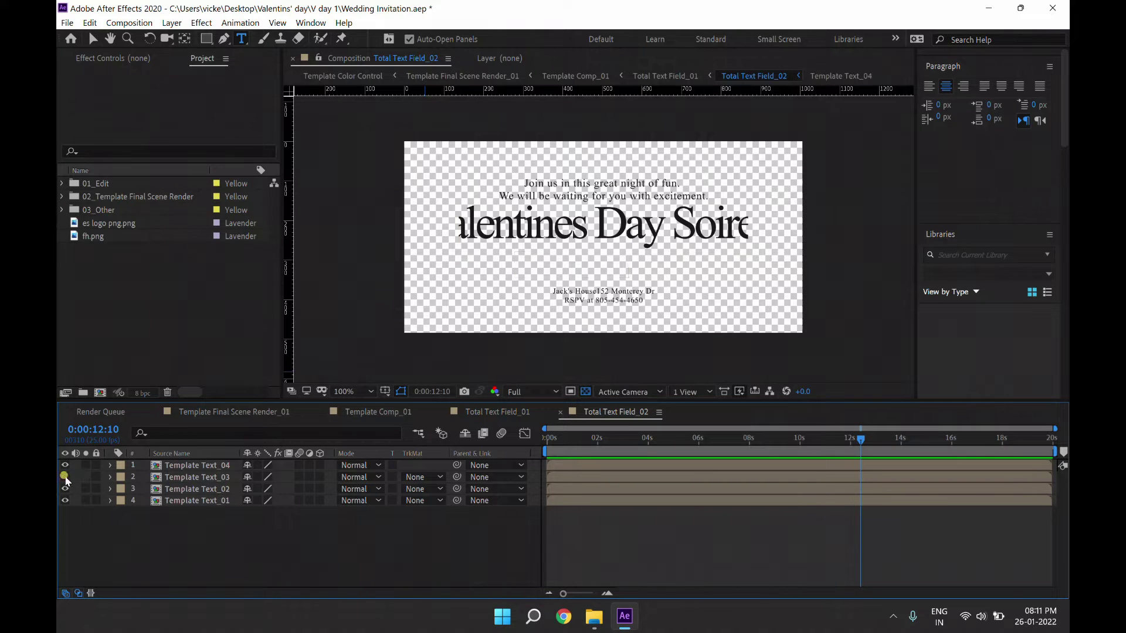
click(65, 476)
click(63, 465)
click(64, 465)
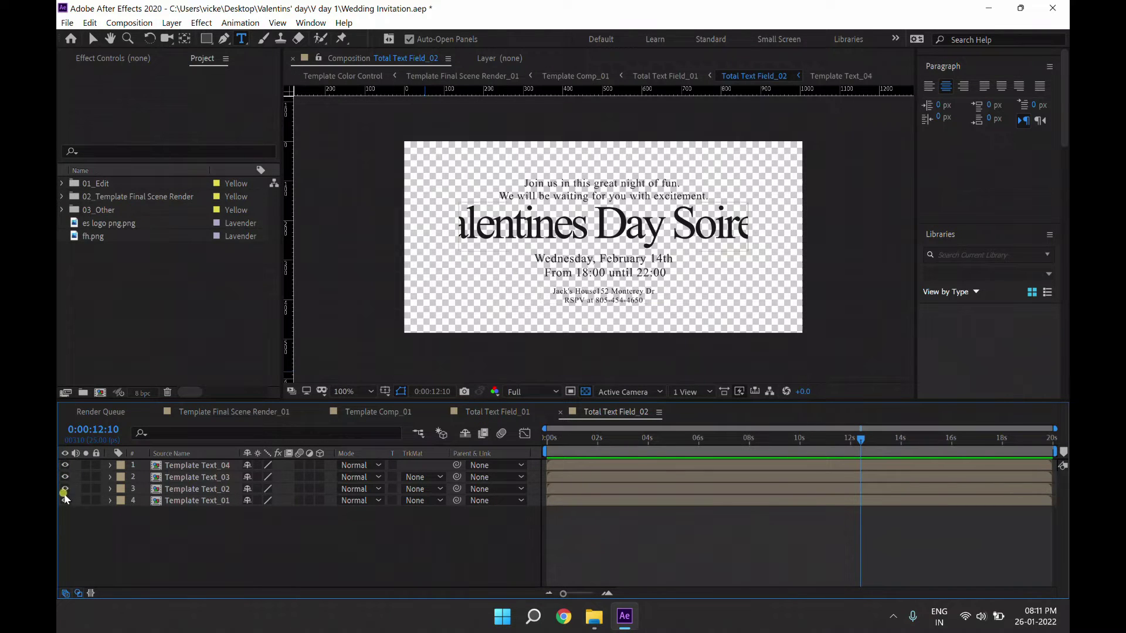
click(65, 489)
click(65, 489)
click(187, 489)
Step: Open Template Text_02 and retype the title as 'Valentines Day Party'
double_click(186, 489)
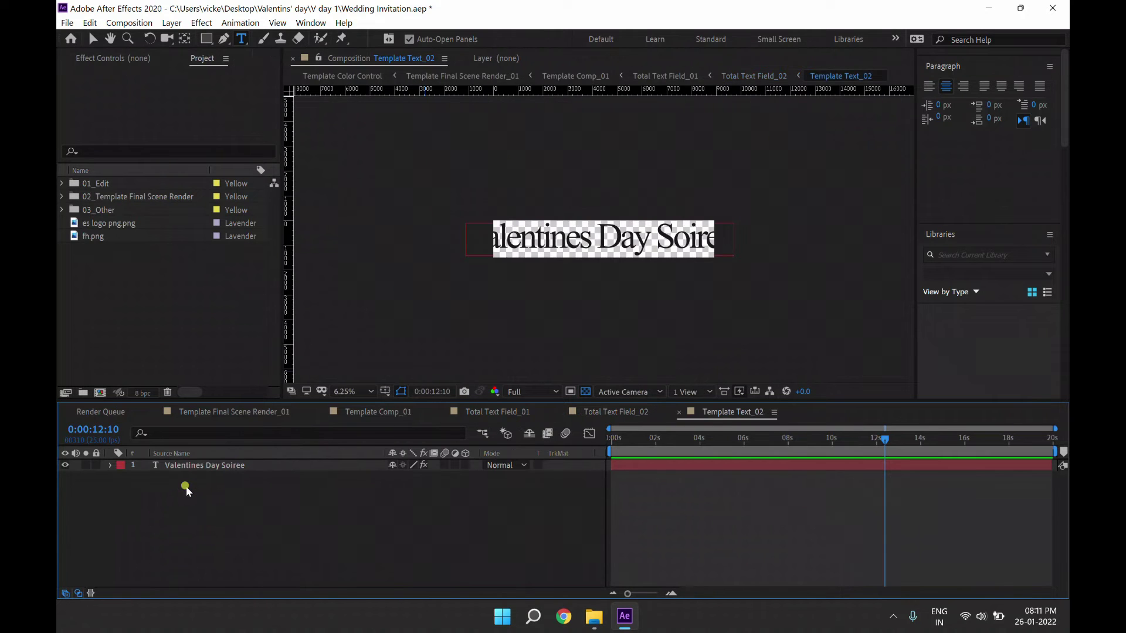
click(198, 470)
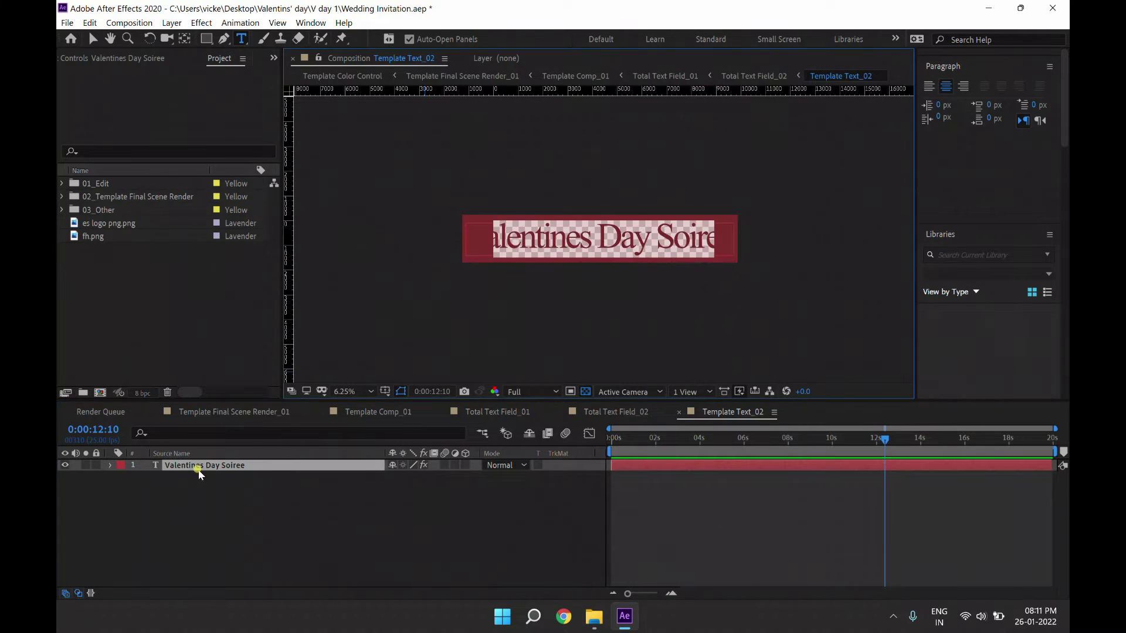
key(Right)
key(BackSpace)
key(BackSpace)
key(BackSpace)
key(BackSpace)
key(BackSpace)
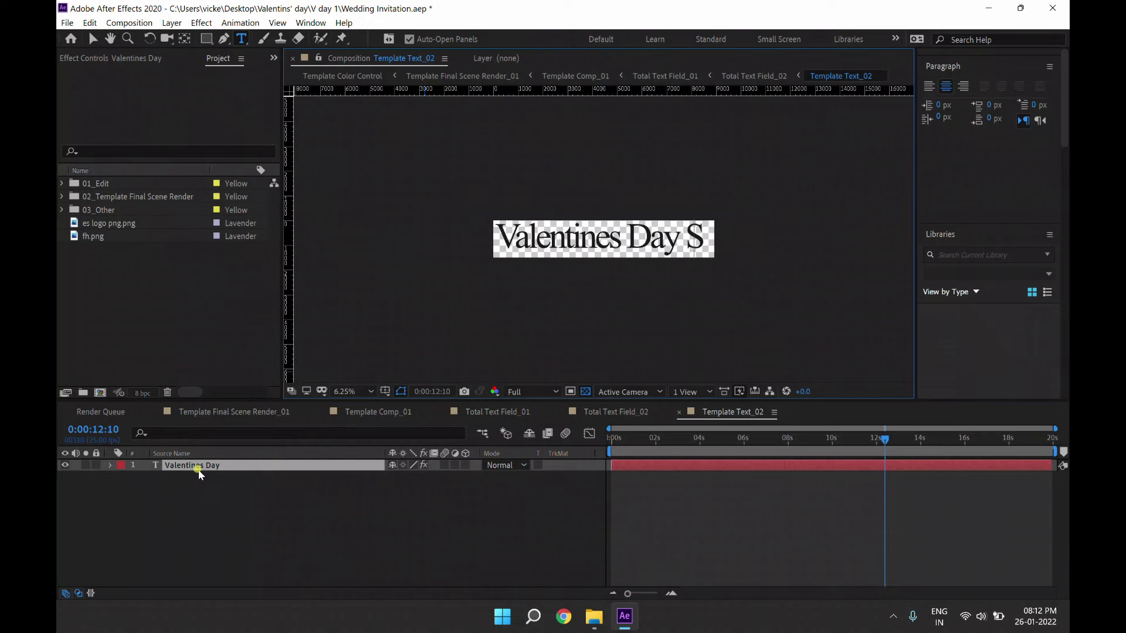
key(BackSpace)
text(party)
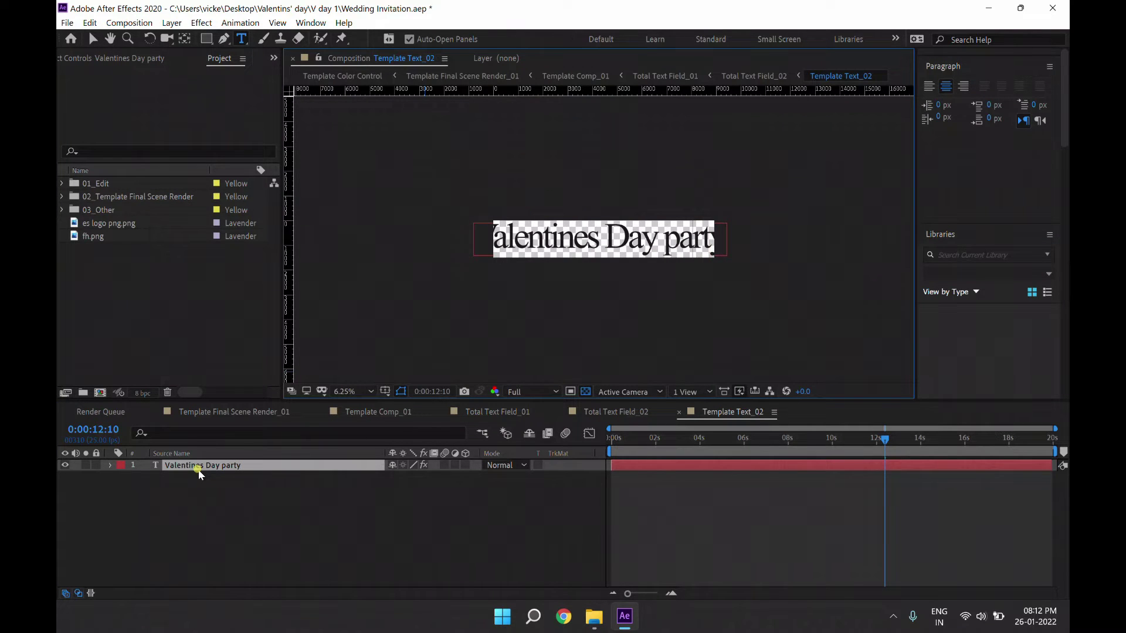
key(Left)
key(Left)
key(Left)
key(BackSpace)
text(P)
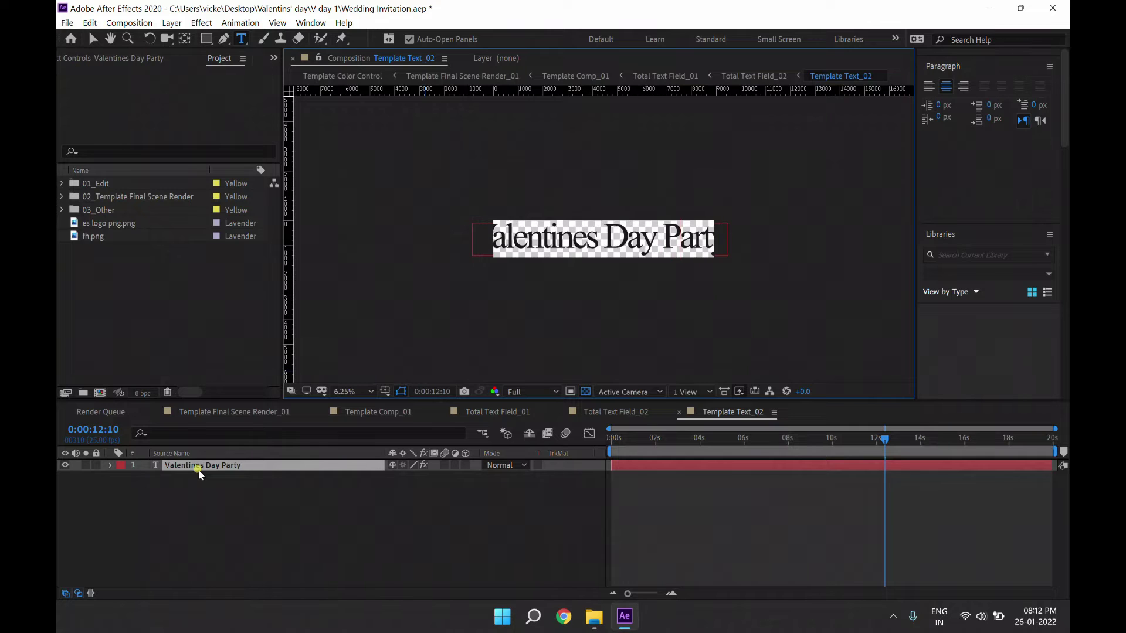
double_click(198, 468)
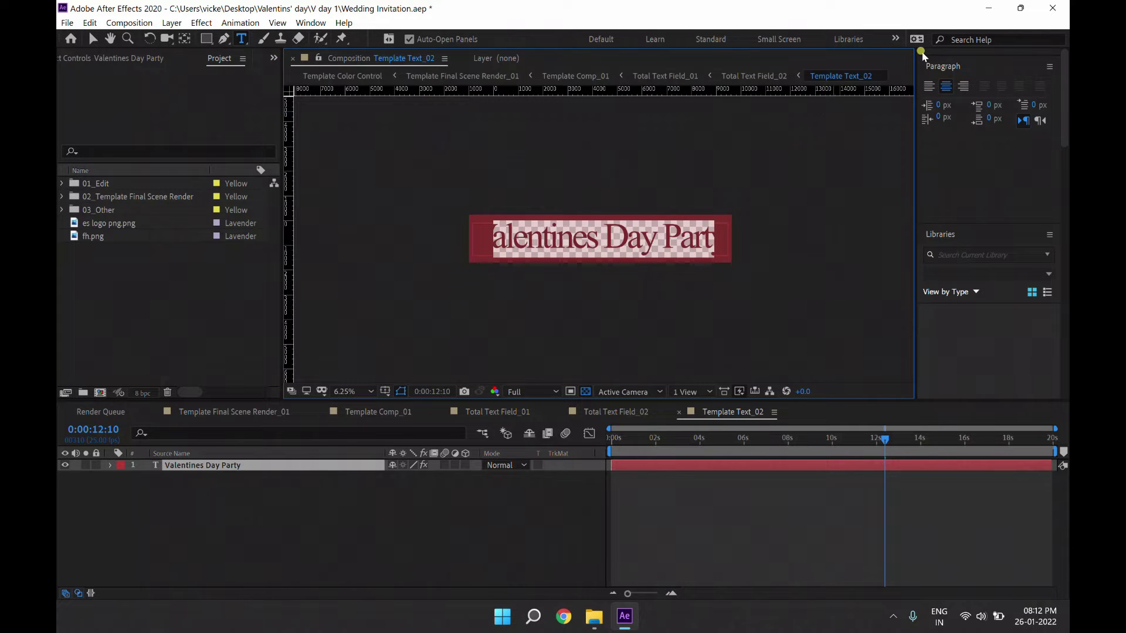
Step: Set the title in Lovely Kei without Faux Italic at 35 px
click(601, 39)
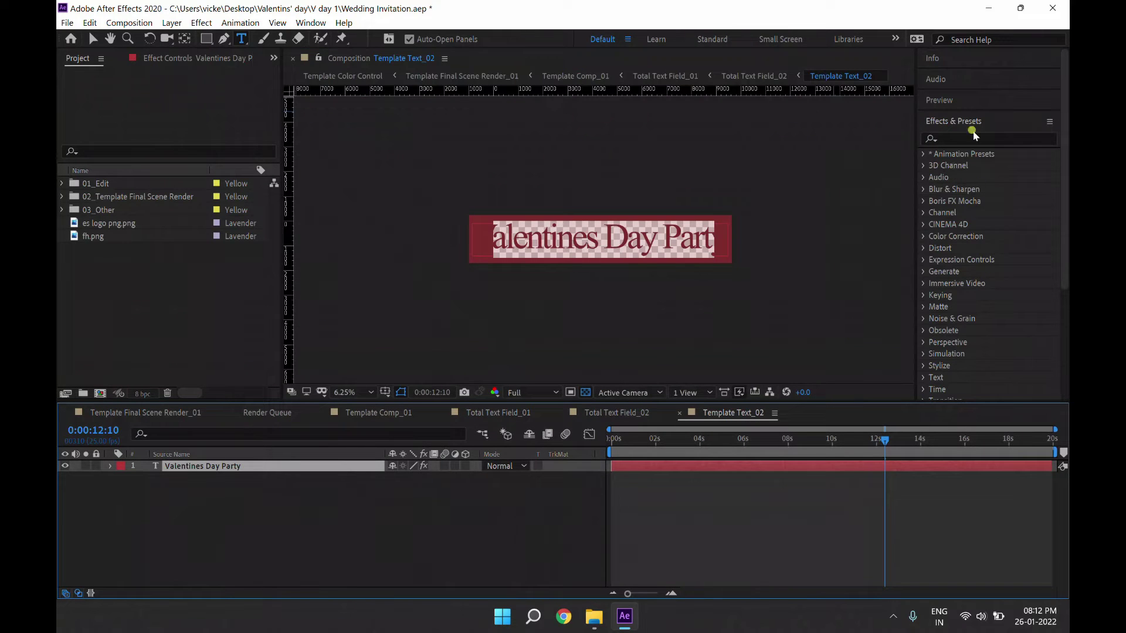
scroll(963, 186, down, 5)
scroll(955, 284, down, 5)
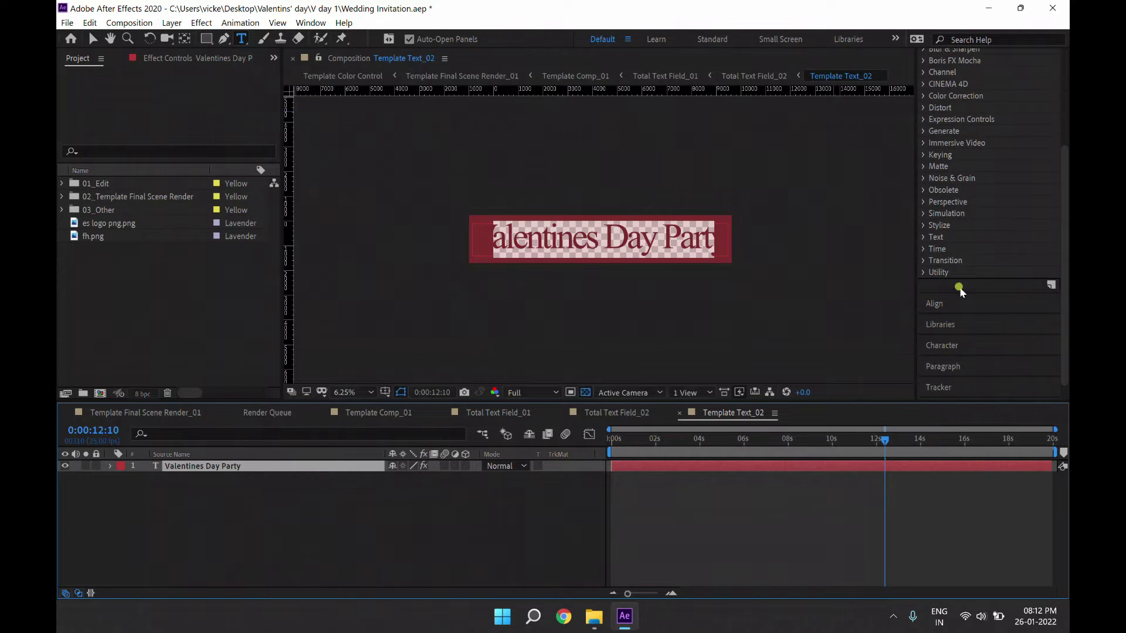
click(950, 344)
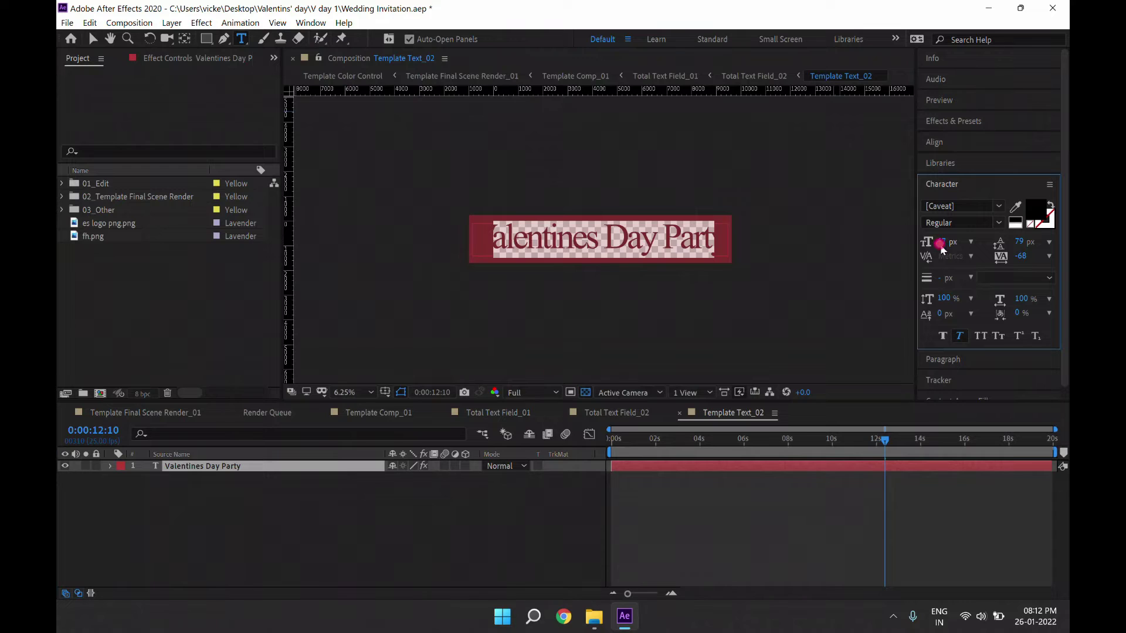
drag(941, 245, 926, 241)
click(998, 206)
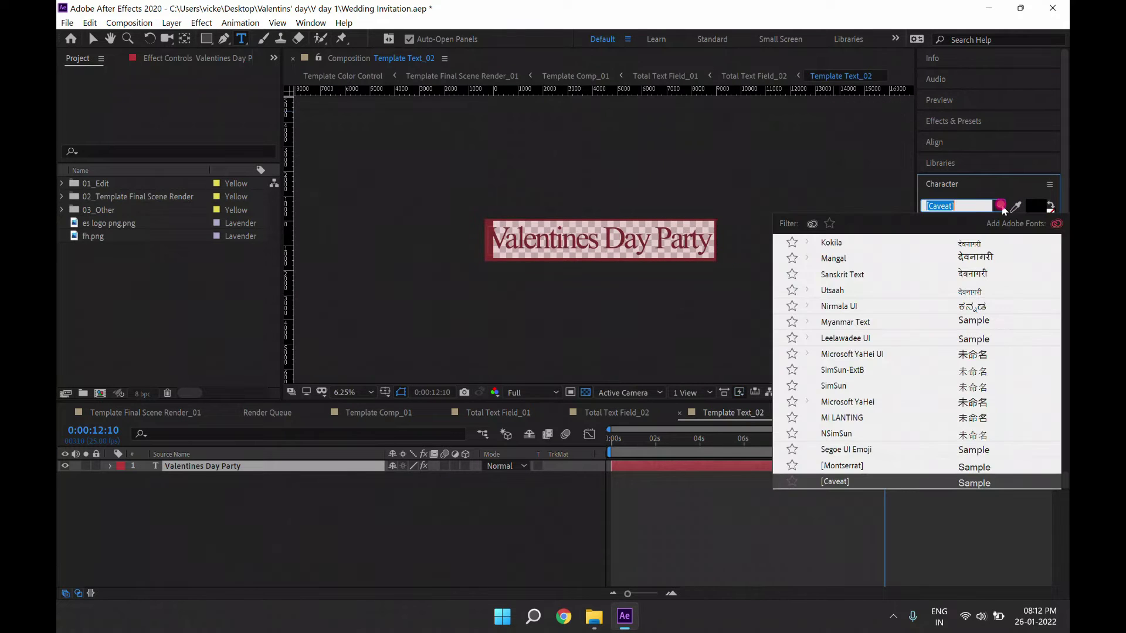
click(831, 223)
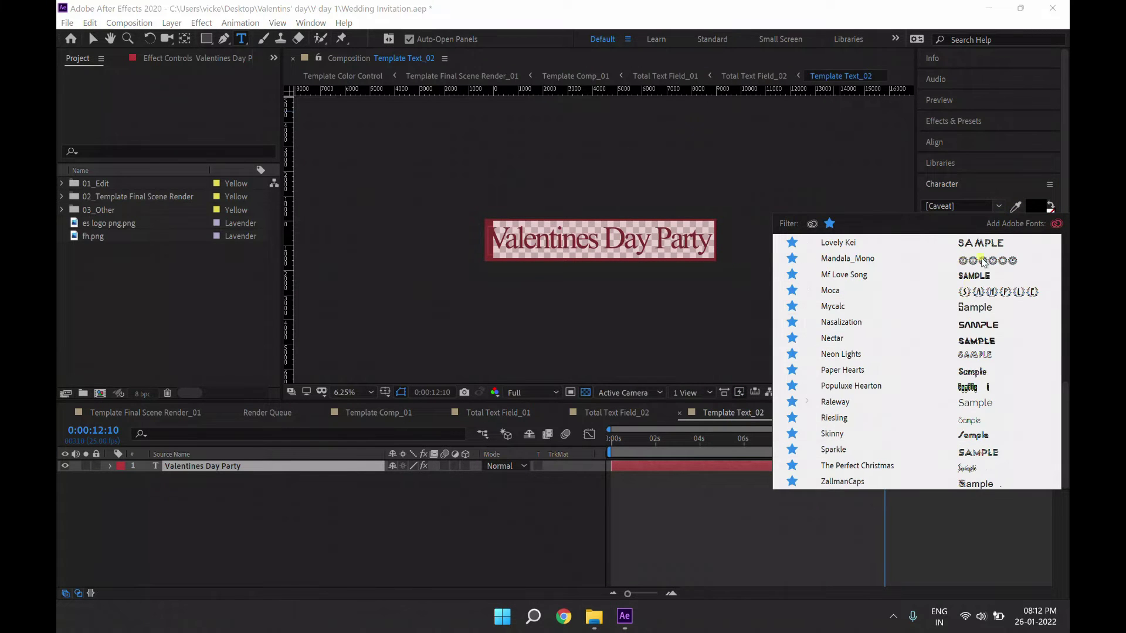
click(974, 241)
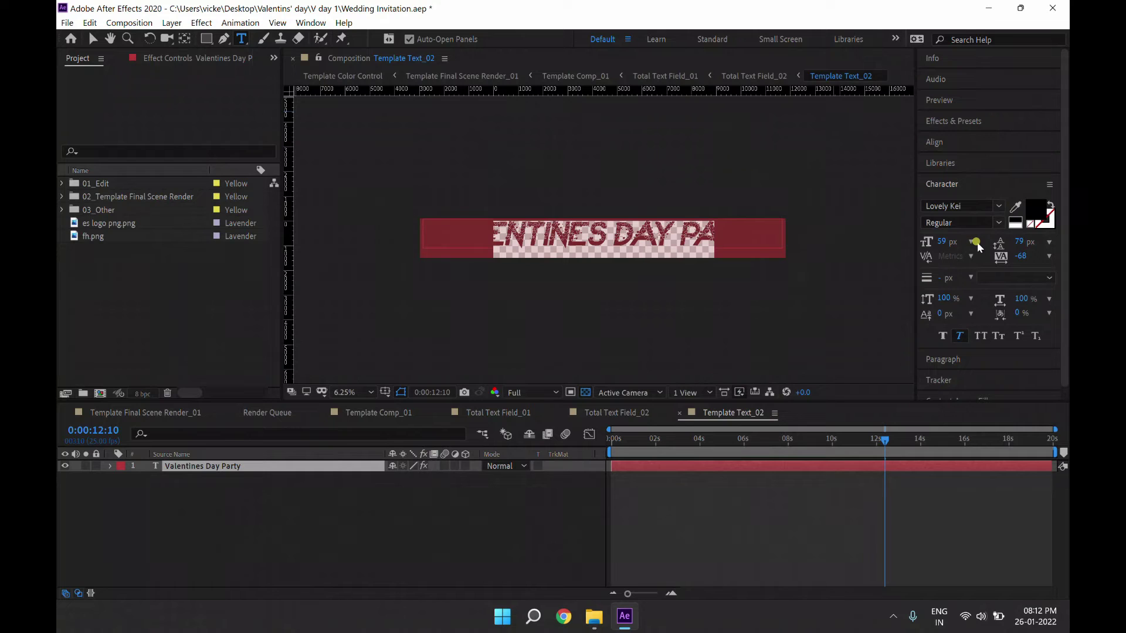
click(960, 336)
drag(960, 244, 921, 240)
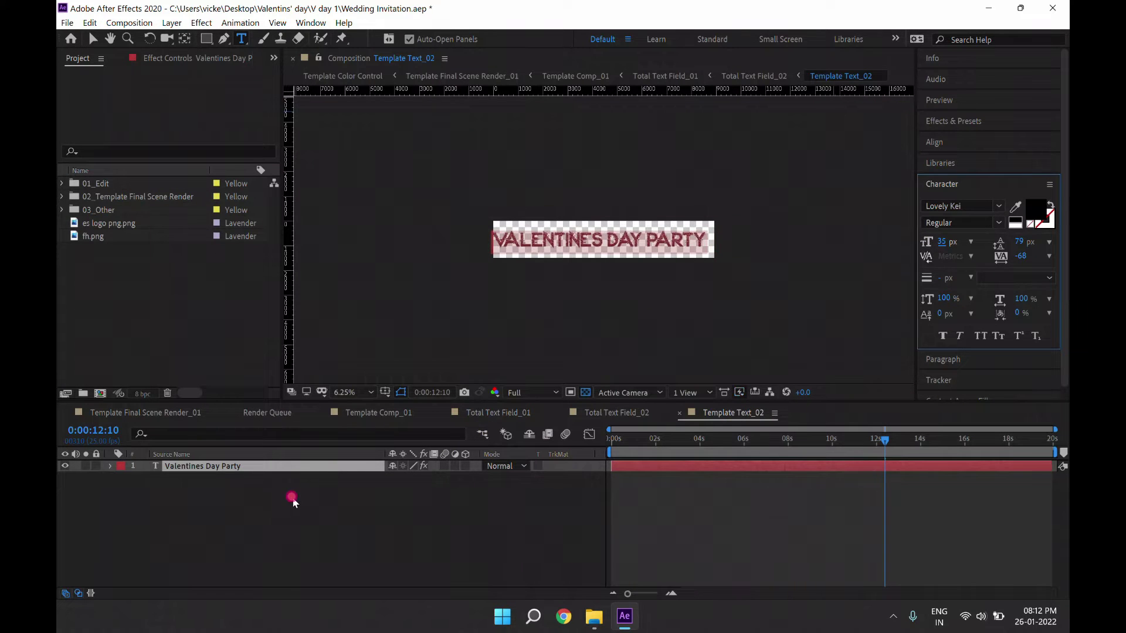
Step: Finish the title edit and close Template Text_02 to return to Total Text Field_02
click(262, 467)
key(Return)
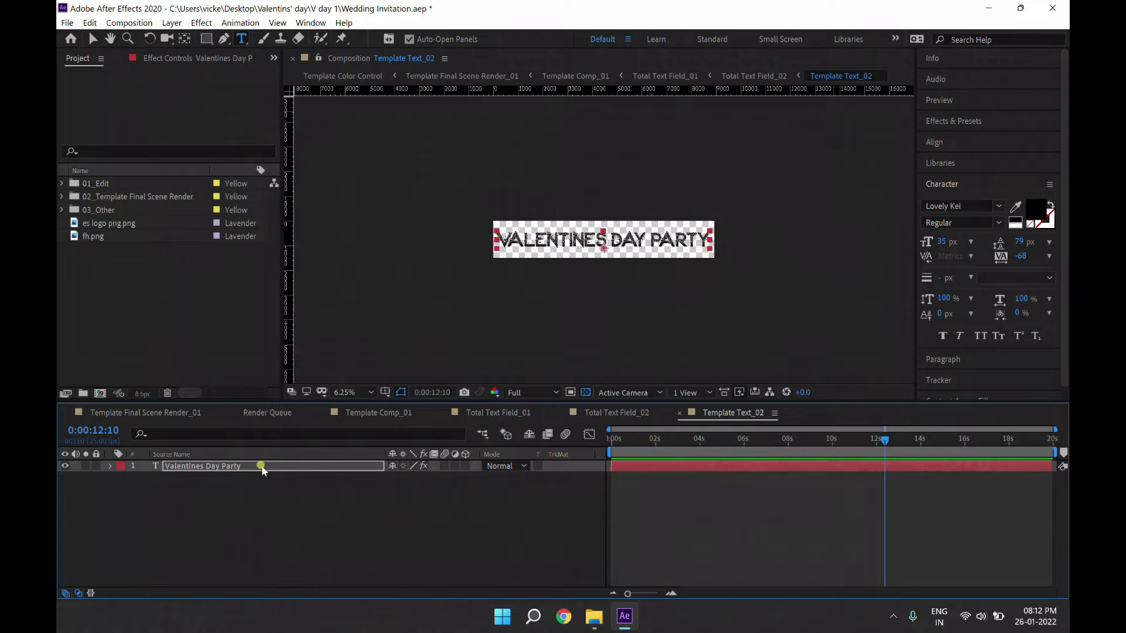
click(679, 413)
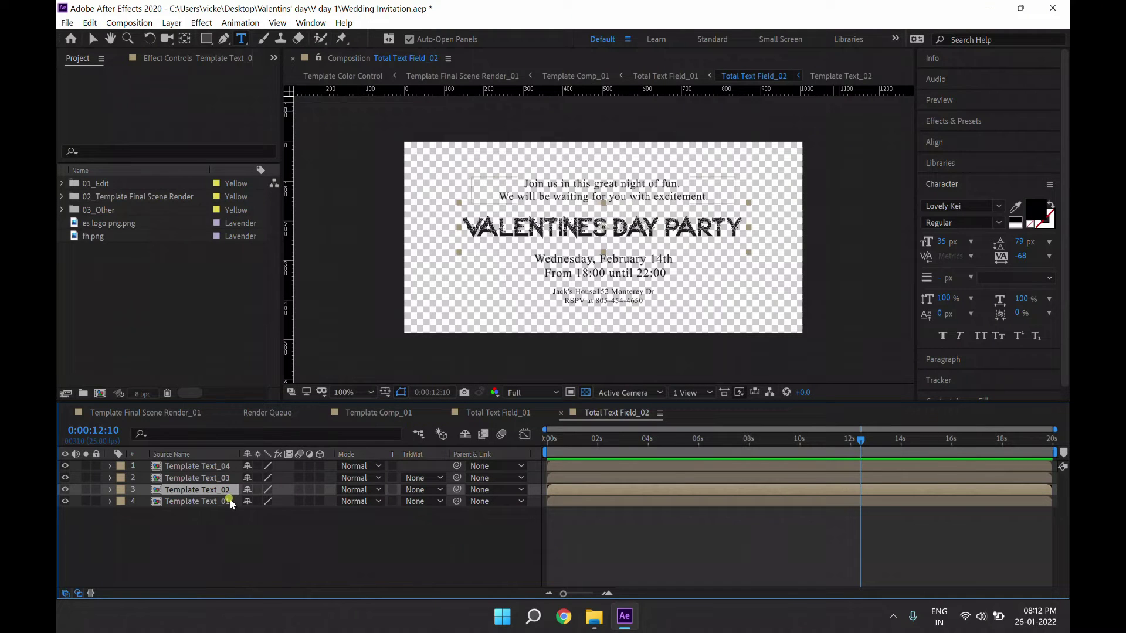
Step: Toggle the Join us layer's visibility and select the Wednesday date text layer
click(65, 501)
click(65, 501)
click(194, 478)
Step: Check in the Windows calendar that 14 February 2022 is a Monday
click(1034, 625)
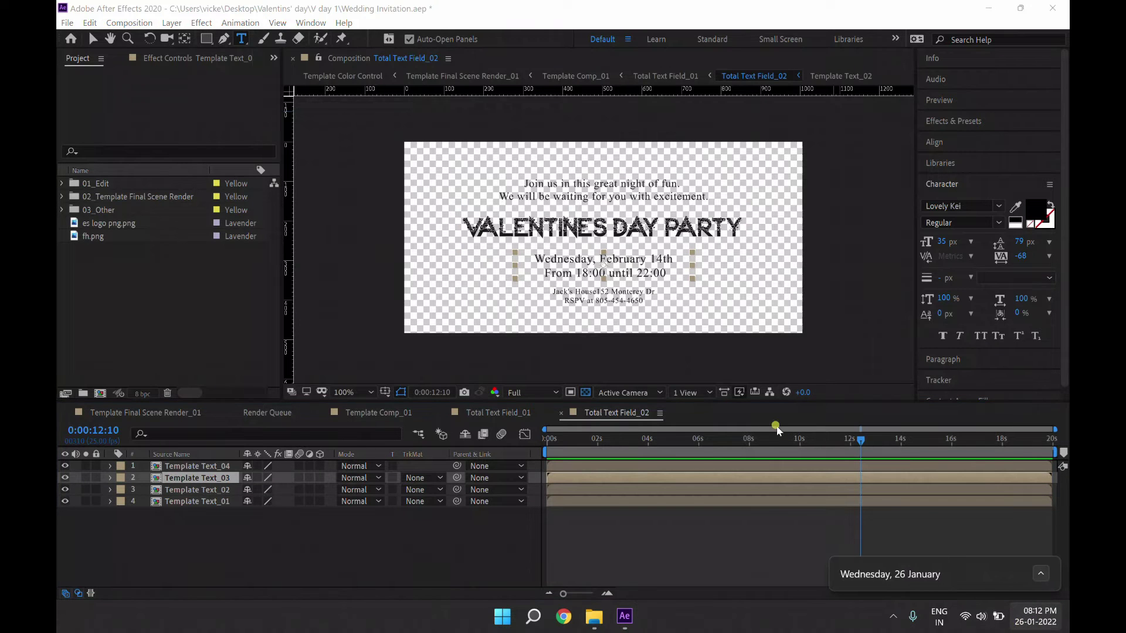
click(1045, 574)
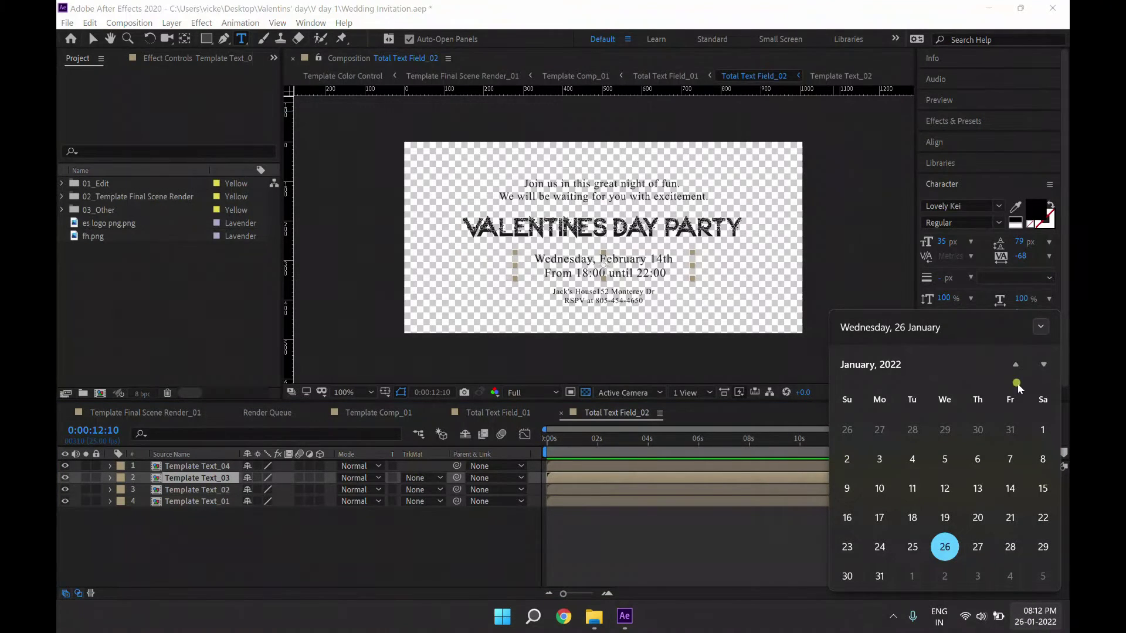
click(1042, 365)
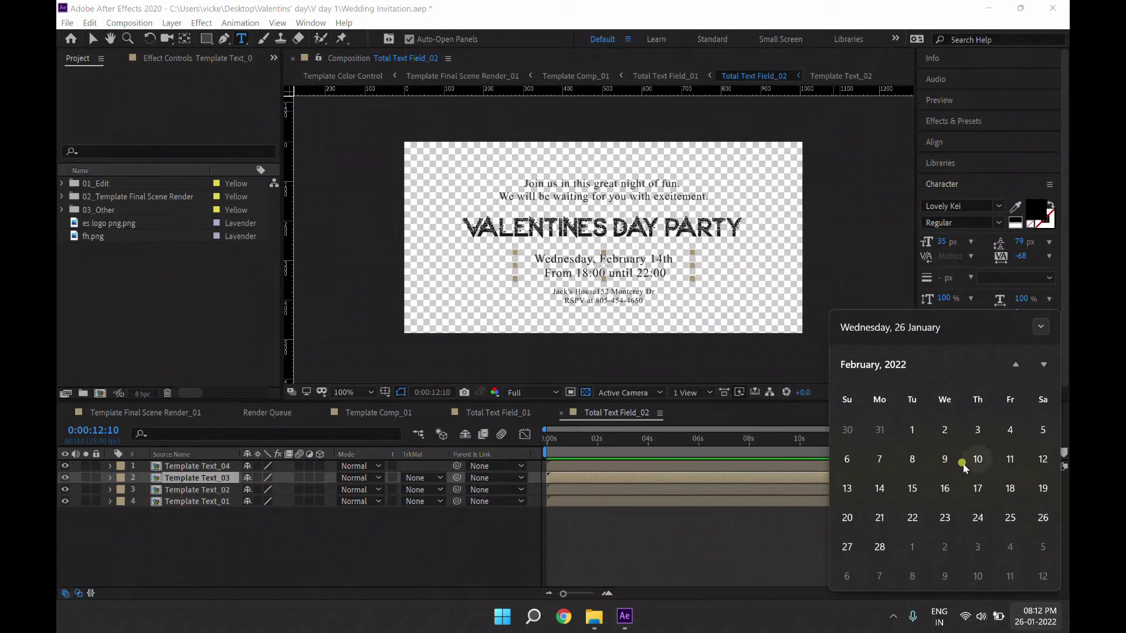
click(878, 490)
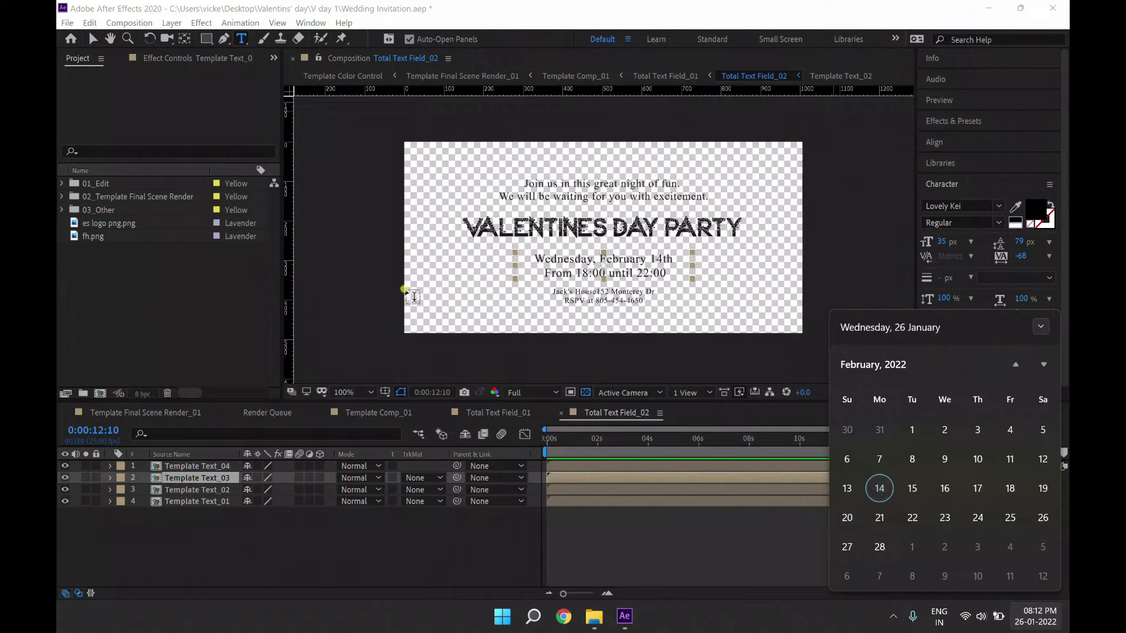
Step: Open Template Text_03 and change Wednesday to Monday in the date line
double_click(200, 478)
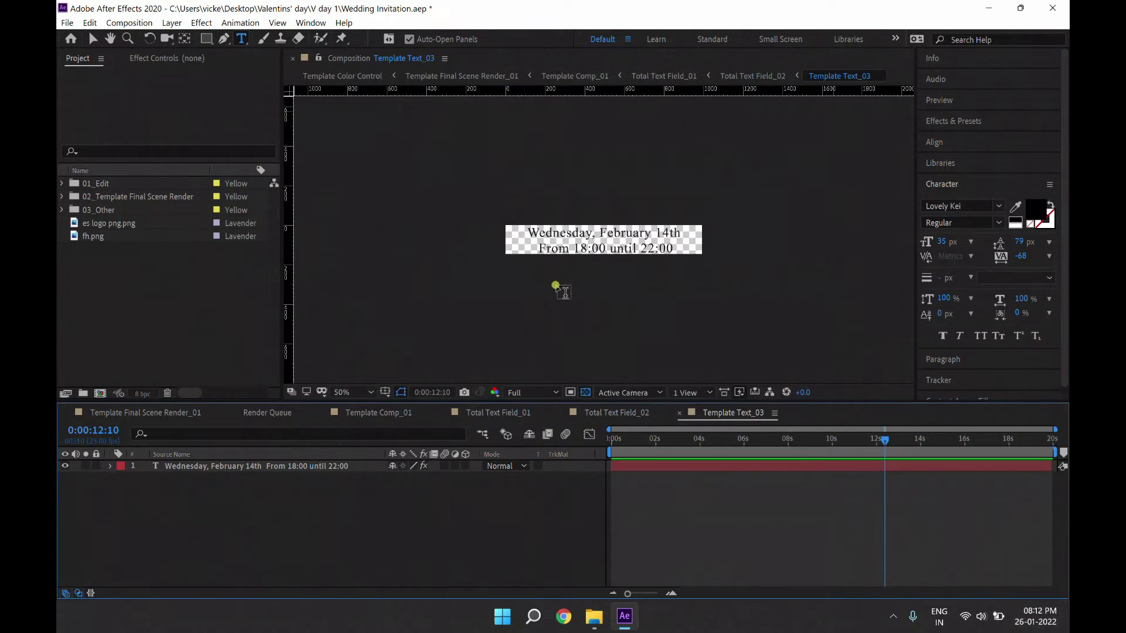
click(229, 467)
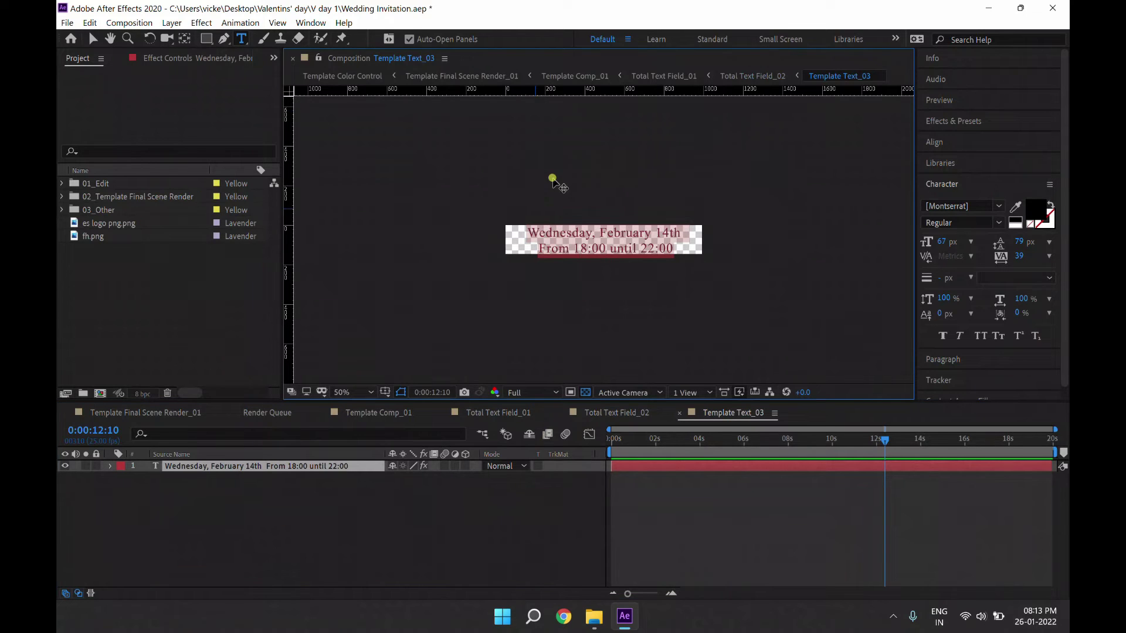
key(slash)
click(576, 226)
key(BackSpace)
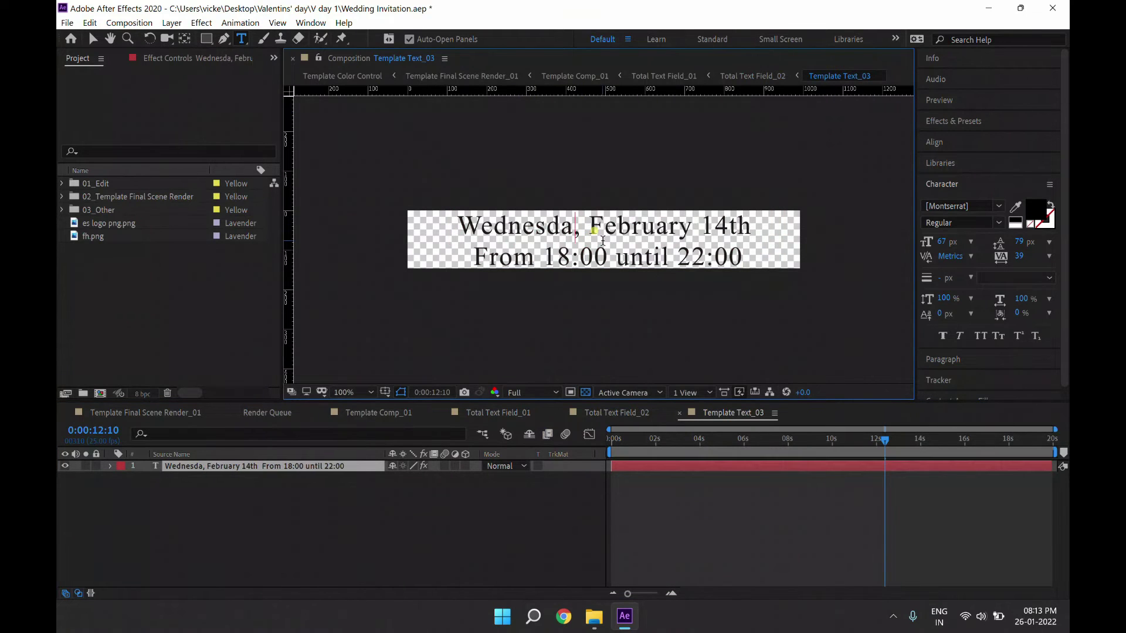
key(BackSpace)
key(BackSpace)
key(BackSpace)
key(BackSpace)
key(BackSpace)
key(BackSpace)
key(BackSpace)
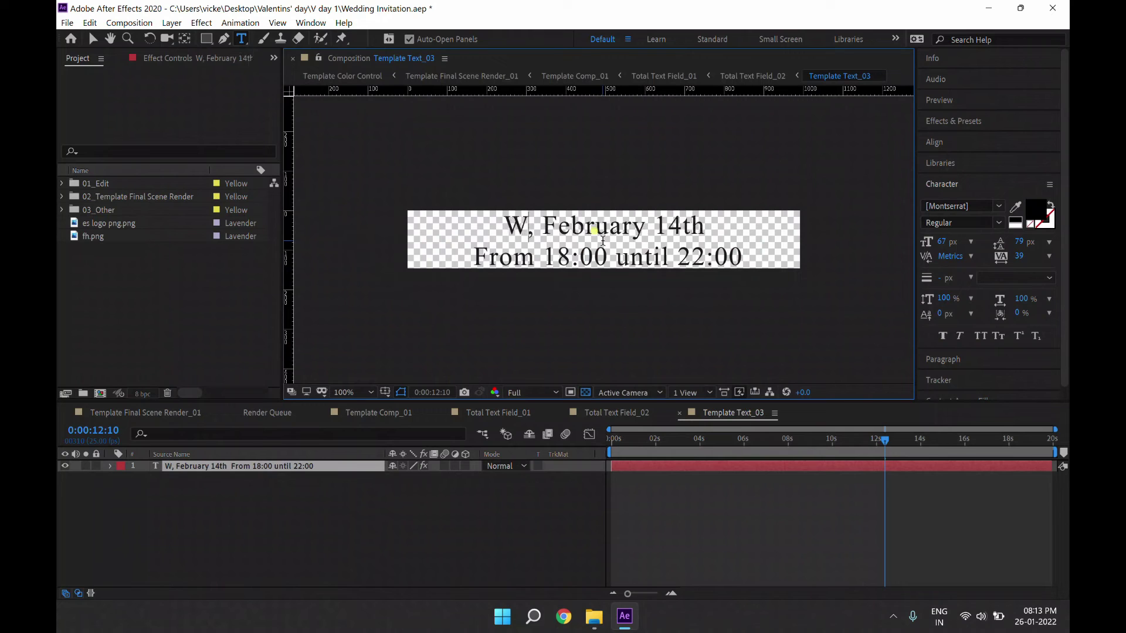
key(BackSpace)
text(Mon)
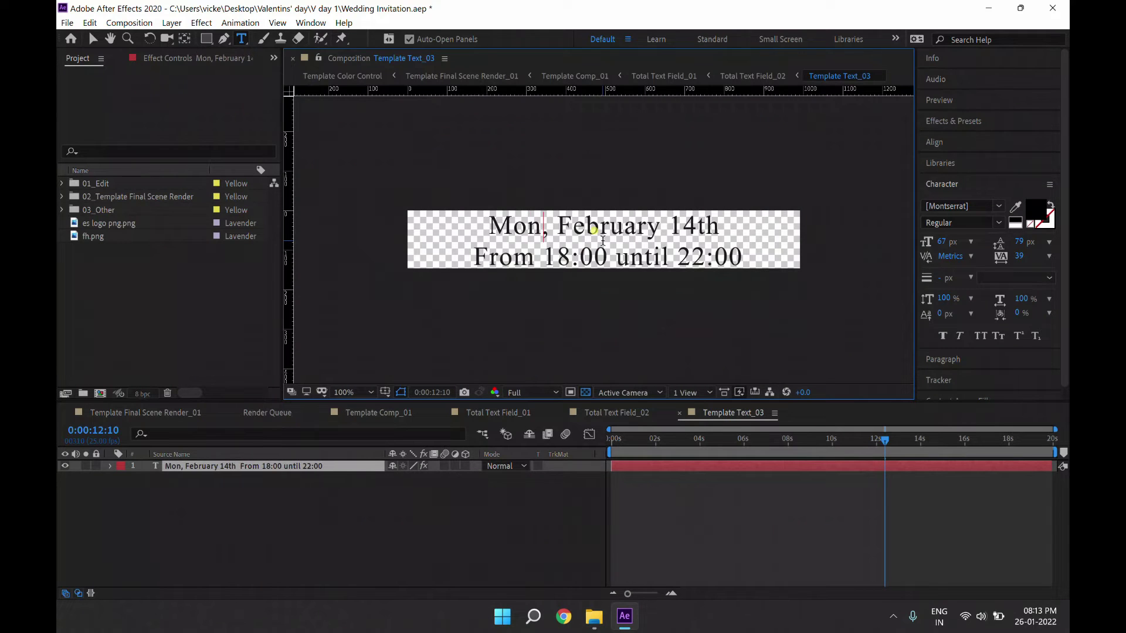
text(day)
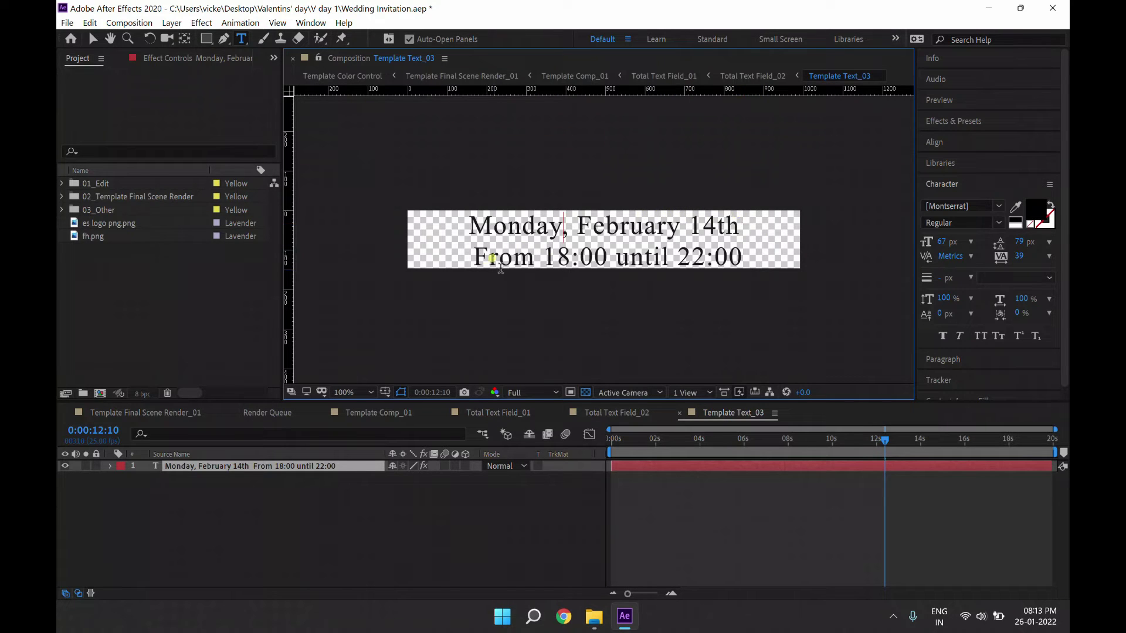
Step: Rewrite the time line to 'From 9pm Onwards' and return to Total Text Field_02
drag(547, 256, 598, 258)
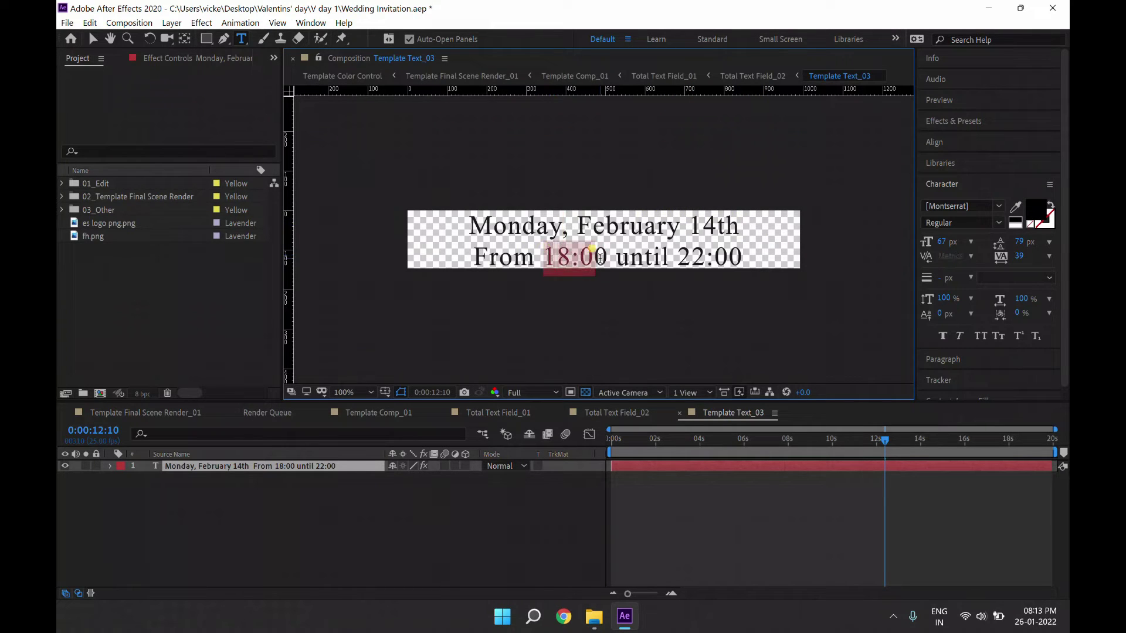
text(9 pm)
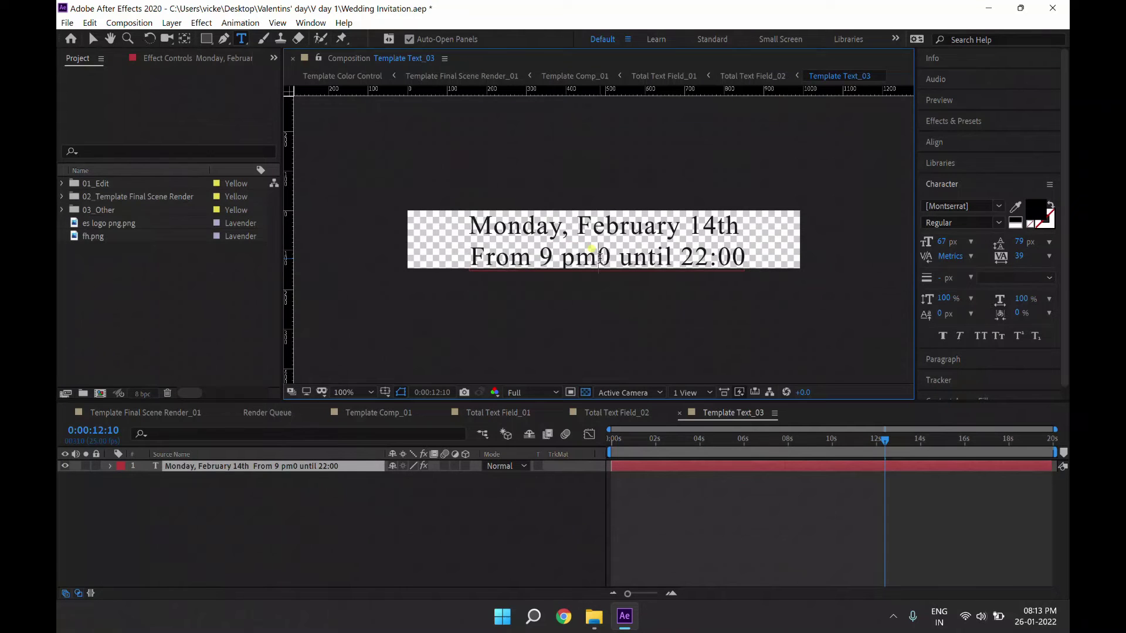
key(BackSpace)
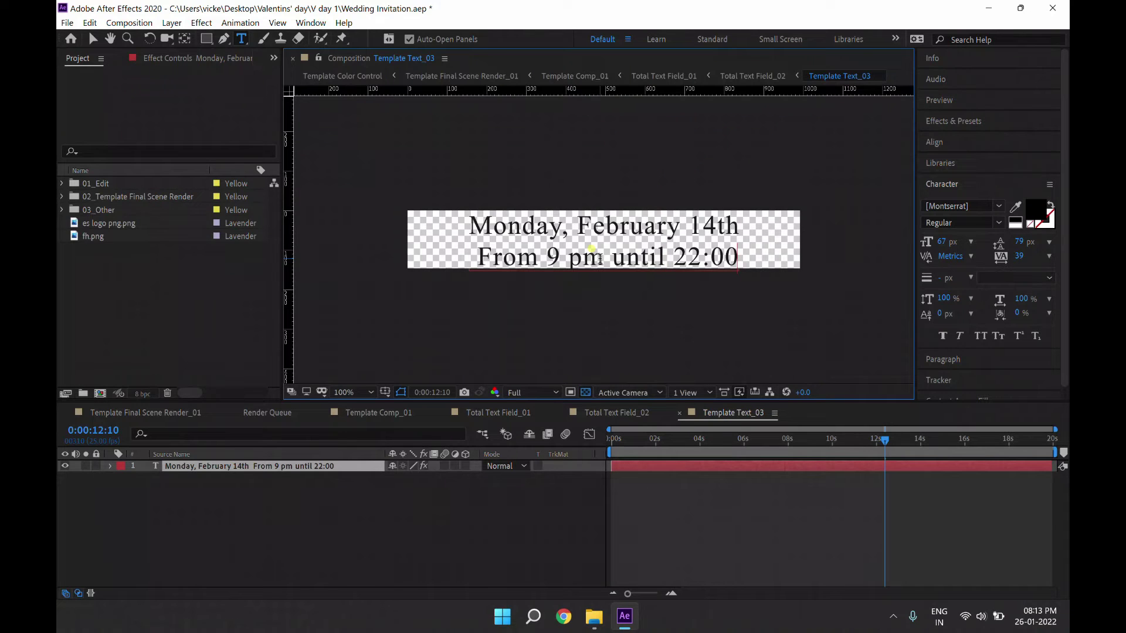
key(BackSpace)
key(BackSpace)
key(BackSpace)
key(BackSpace)
key(BackSpace)
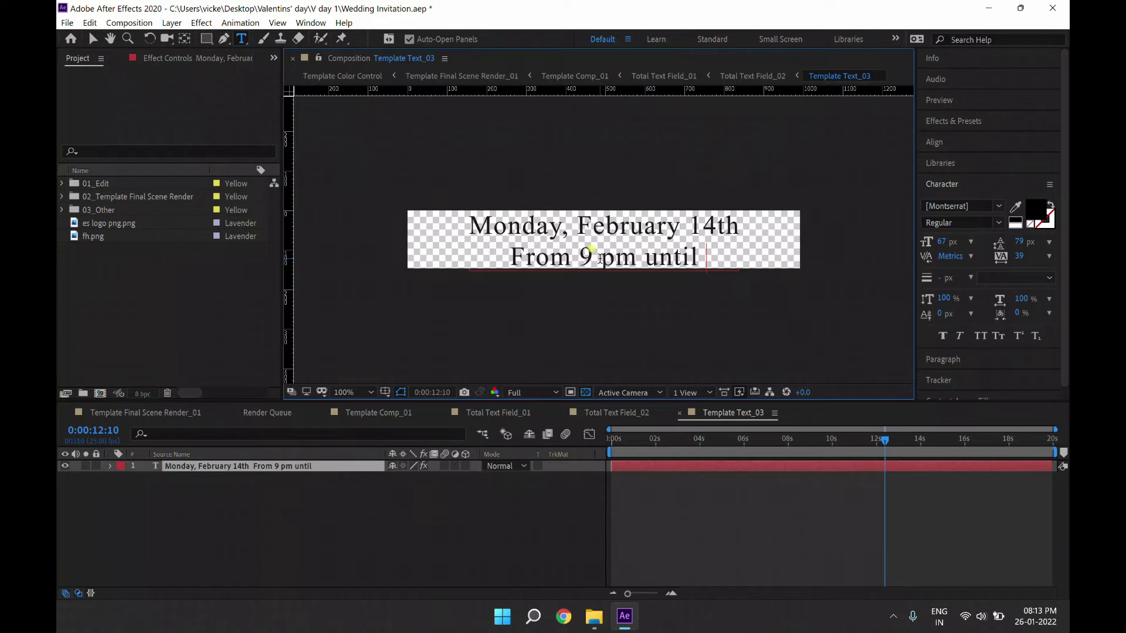
key(BackSpace)
key(BackSpace)
key(BackSpace)
key(BackSpace)
key(BackSpace)
key(BackSpace)
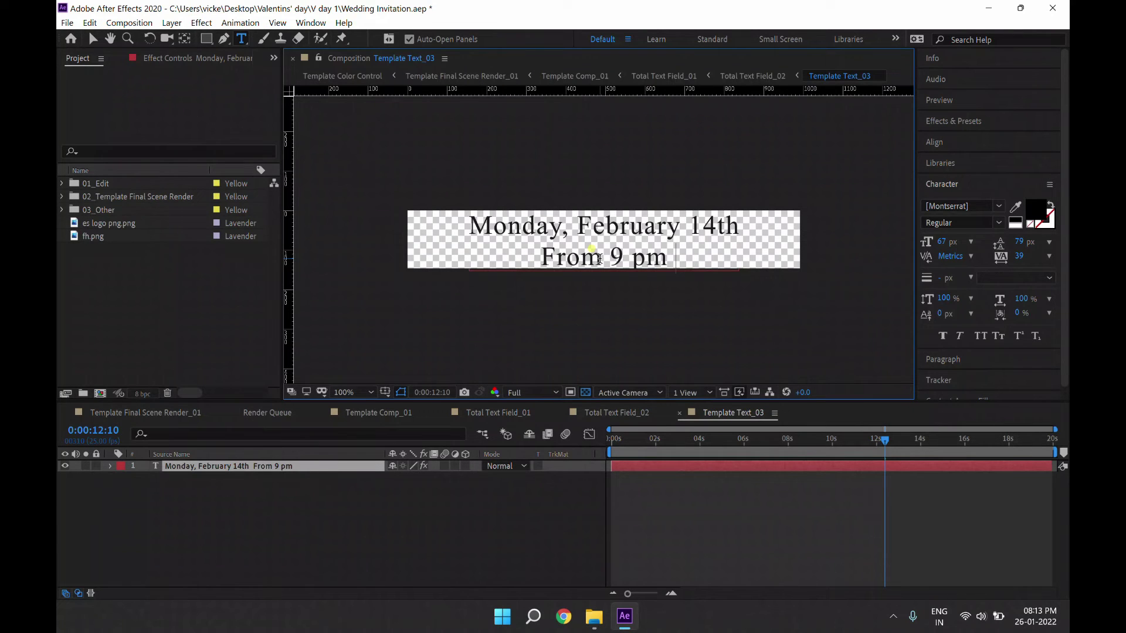
text(On)
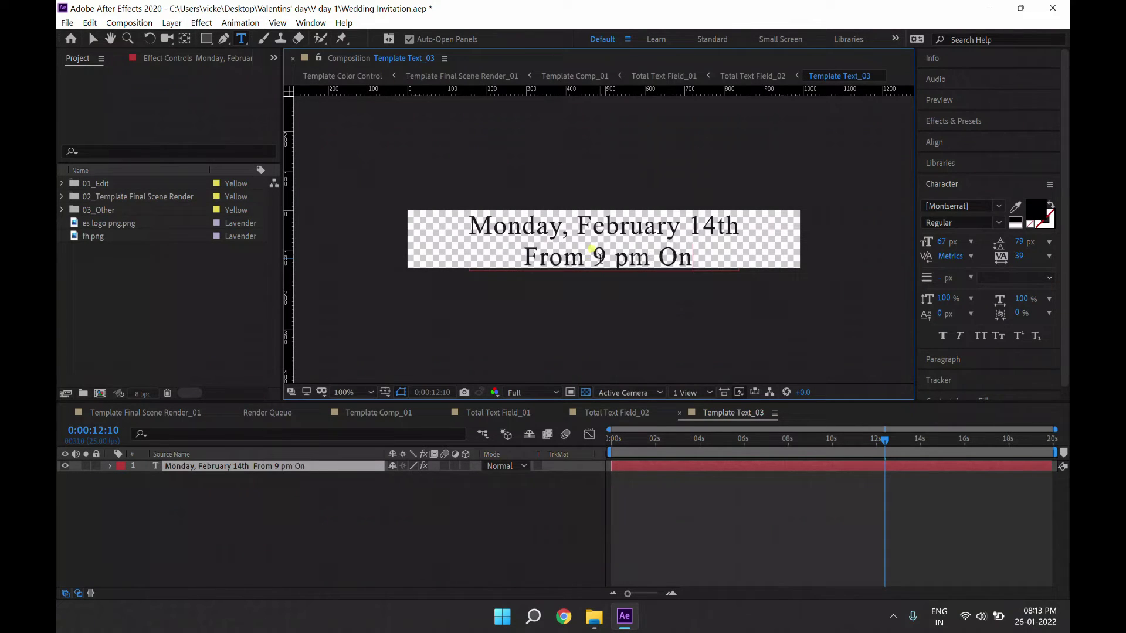
text(ward)
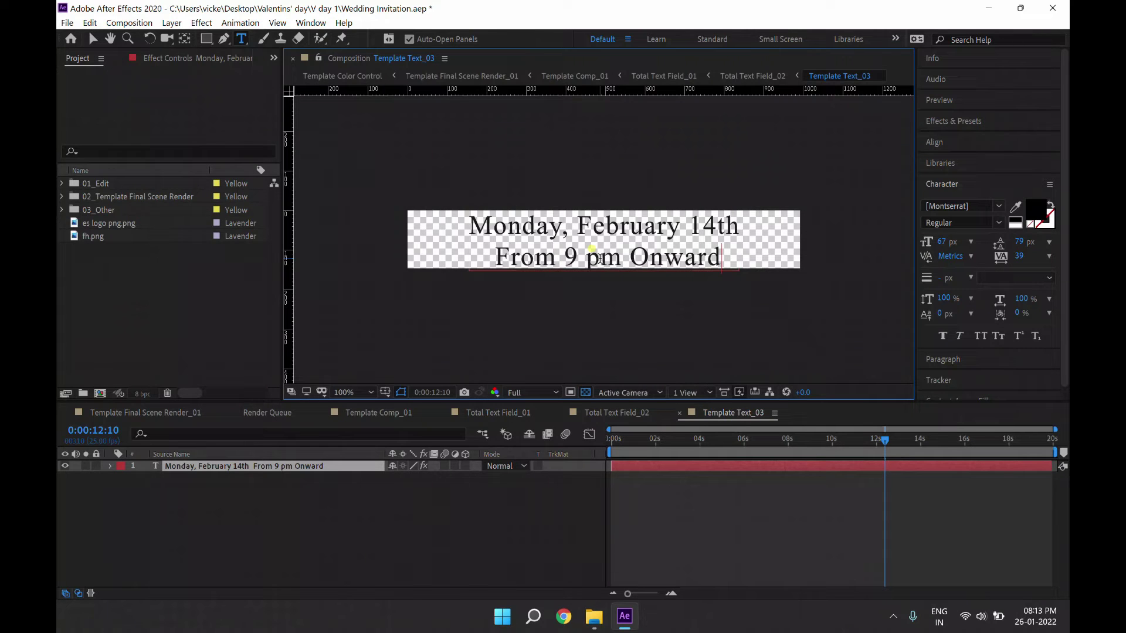
text(s)
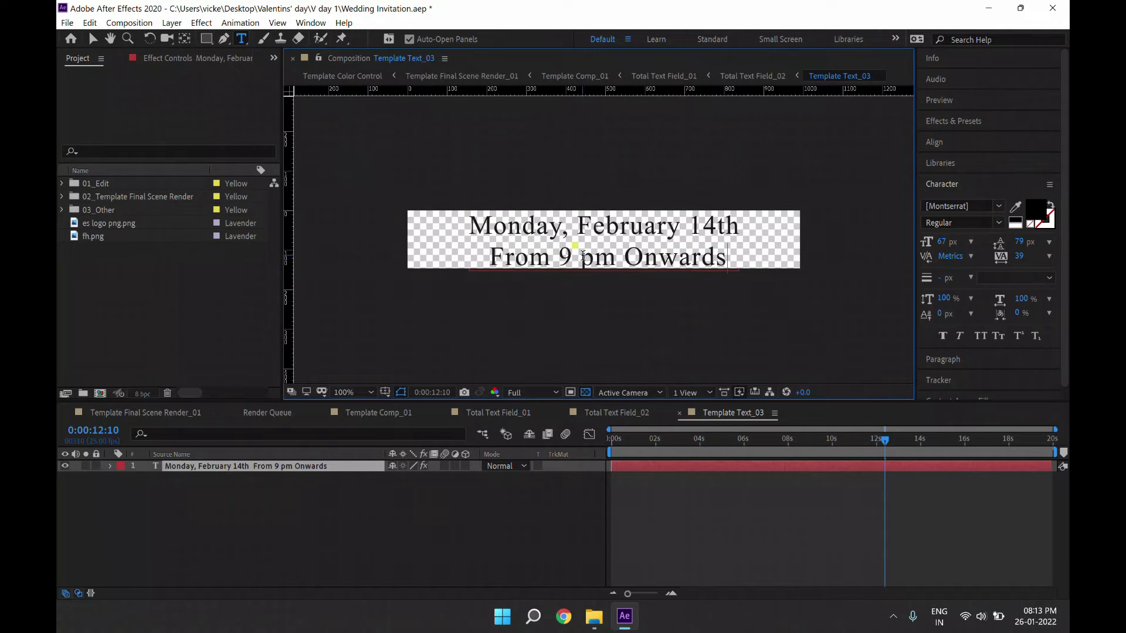
click(583, 256)
key(BackSpace)
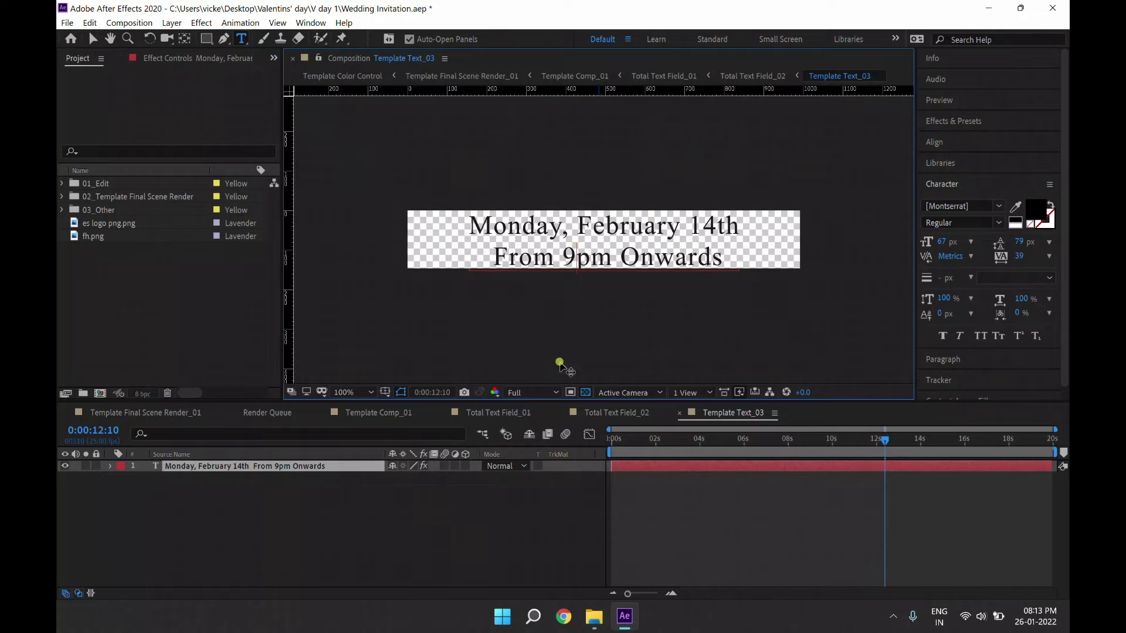
click(678, 414)
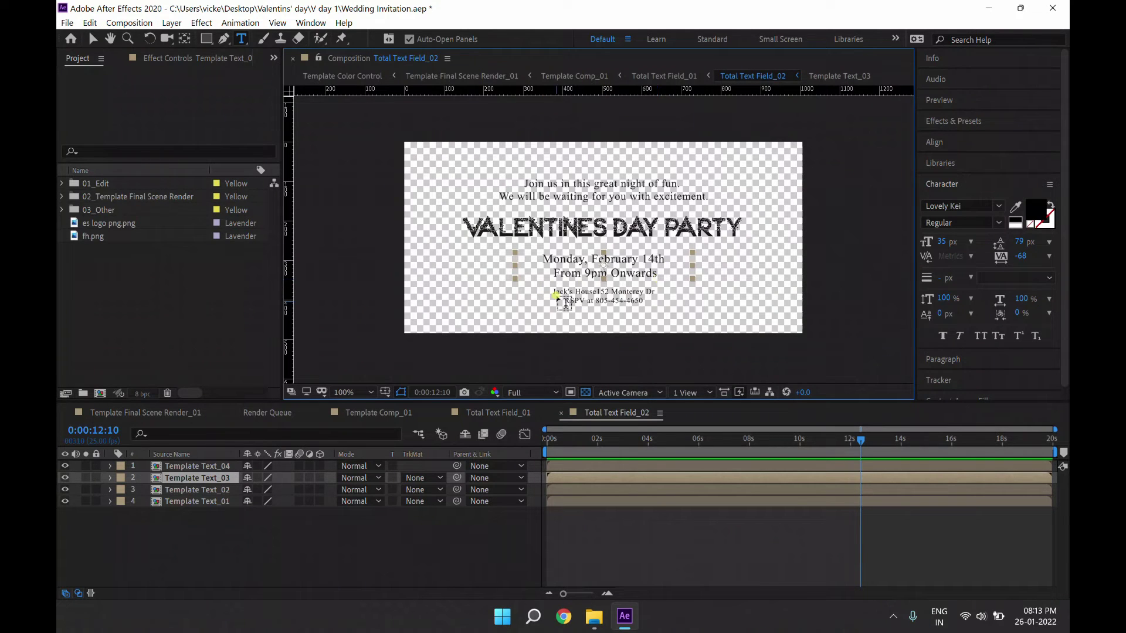
Step: In the Template Text_04 address comp, replace the venue's first line with 'Dhanbad Club, Dhanbad'
click(63, 466)
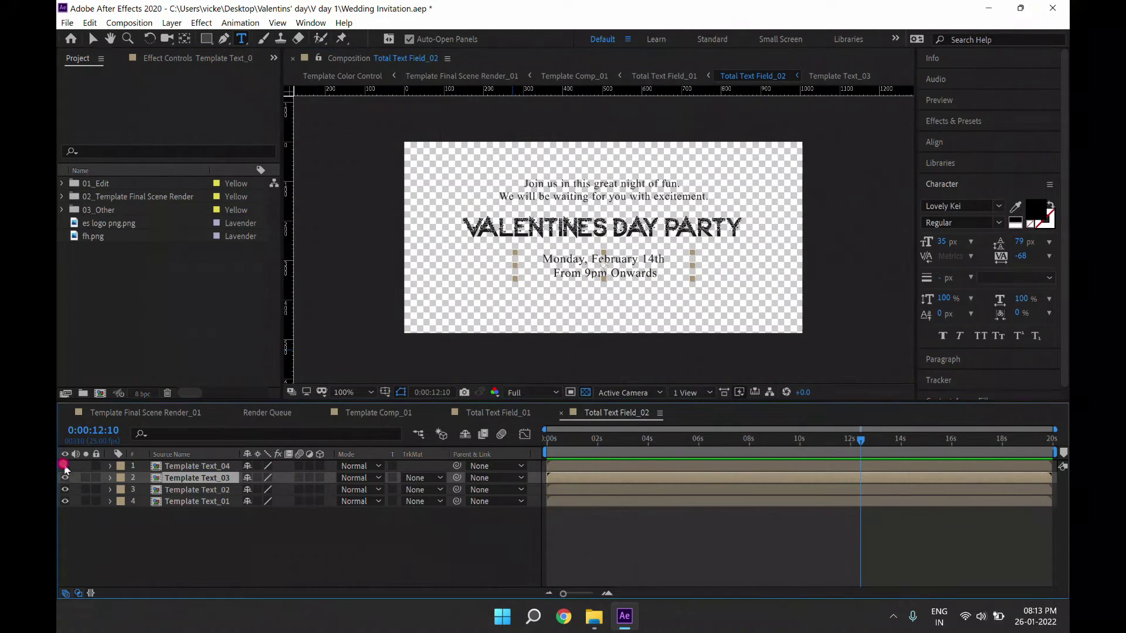
click(184, 467)
double_click(185, 468)
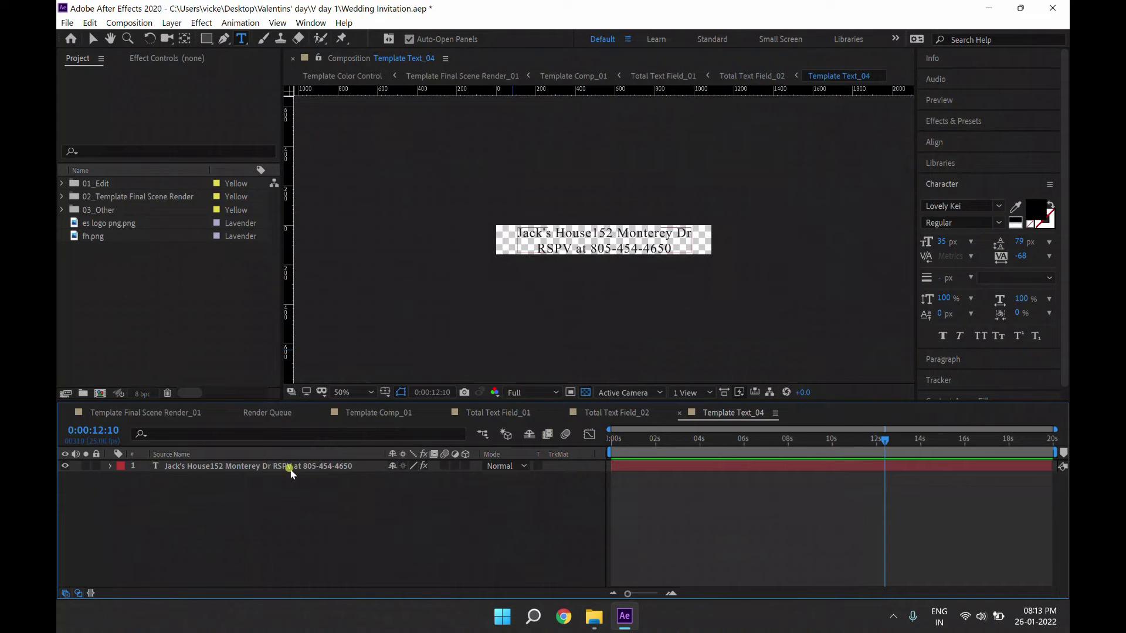
double_click(193, 474)
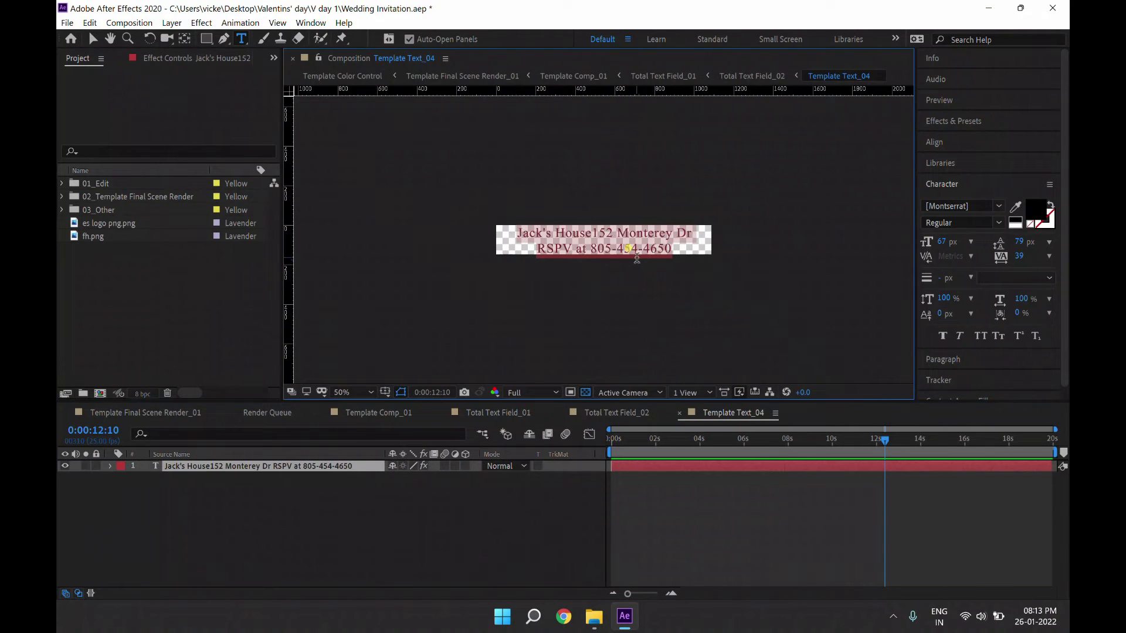
scroll(639, 264, up, 1)
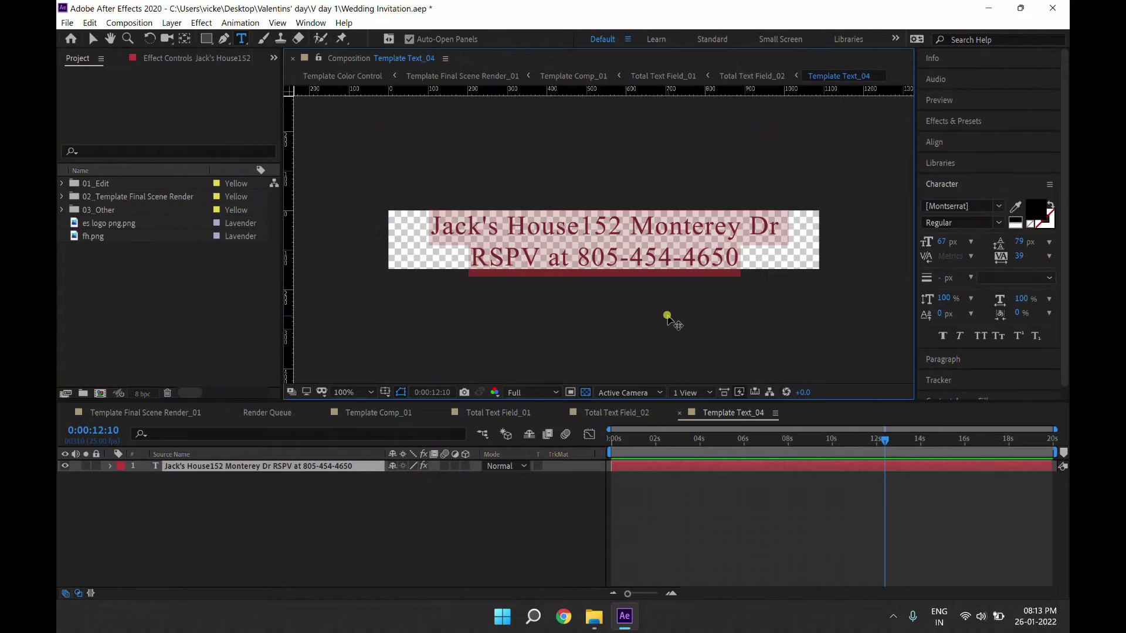
text(Dhanbad )
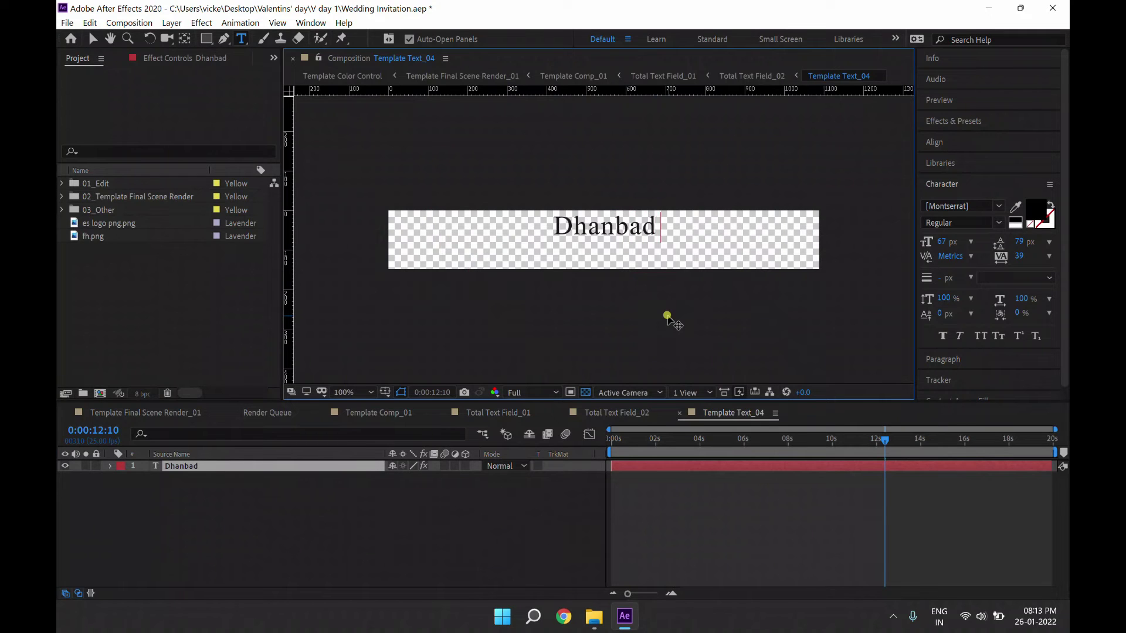
text(Club)
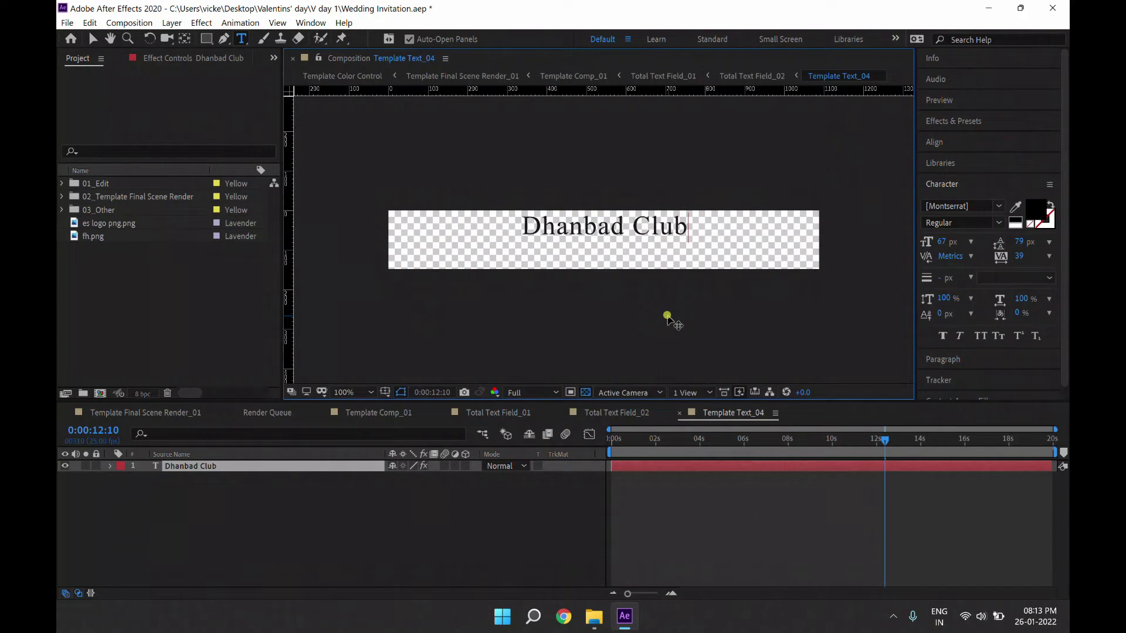
text(, Dhan)
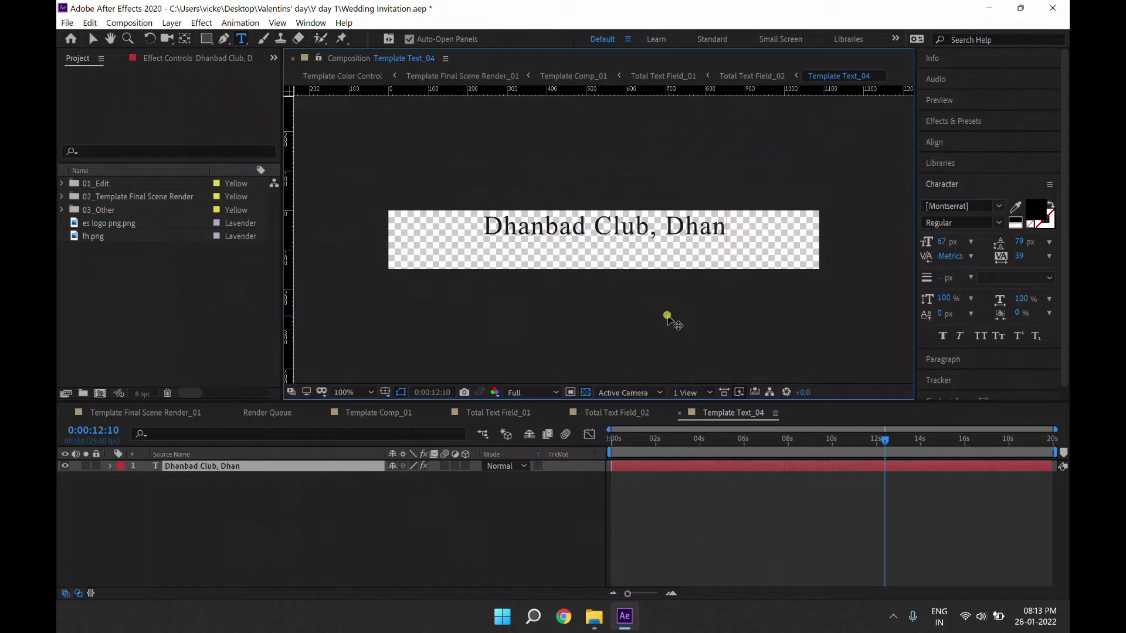
text(bad)
Step: Finish the state name in capitals as 'JHARKHAND', return to Total Text Field_02, and switch Caps Lock off
key(Caps_Lock)
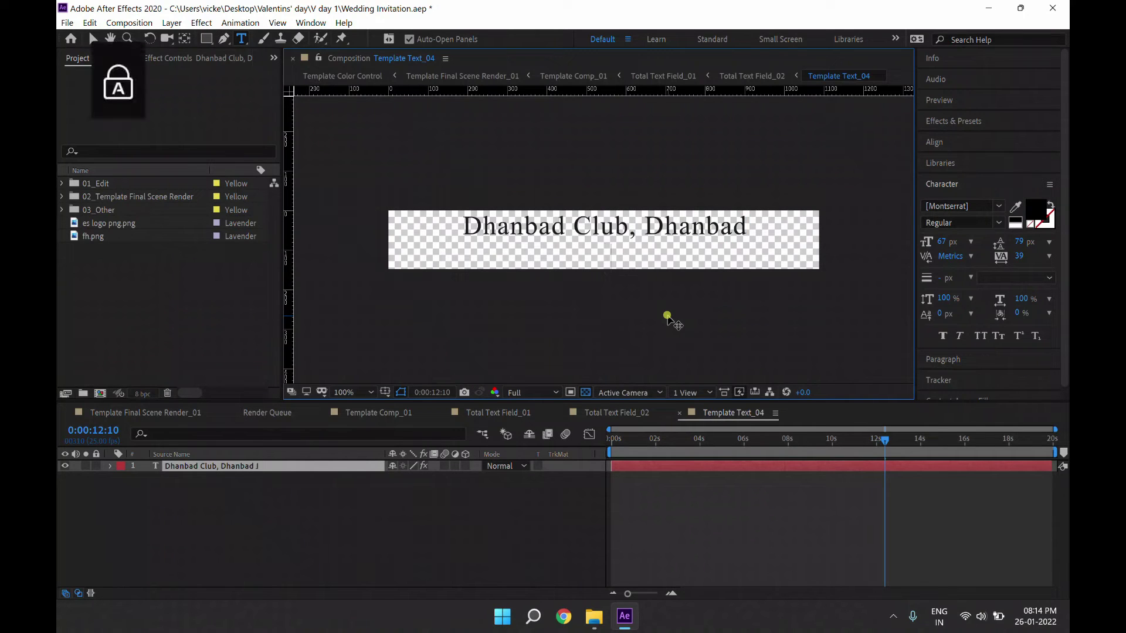
text(RKHAND)
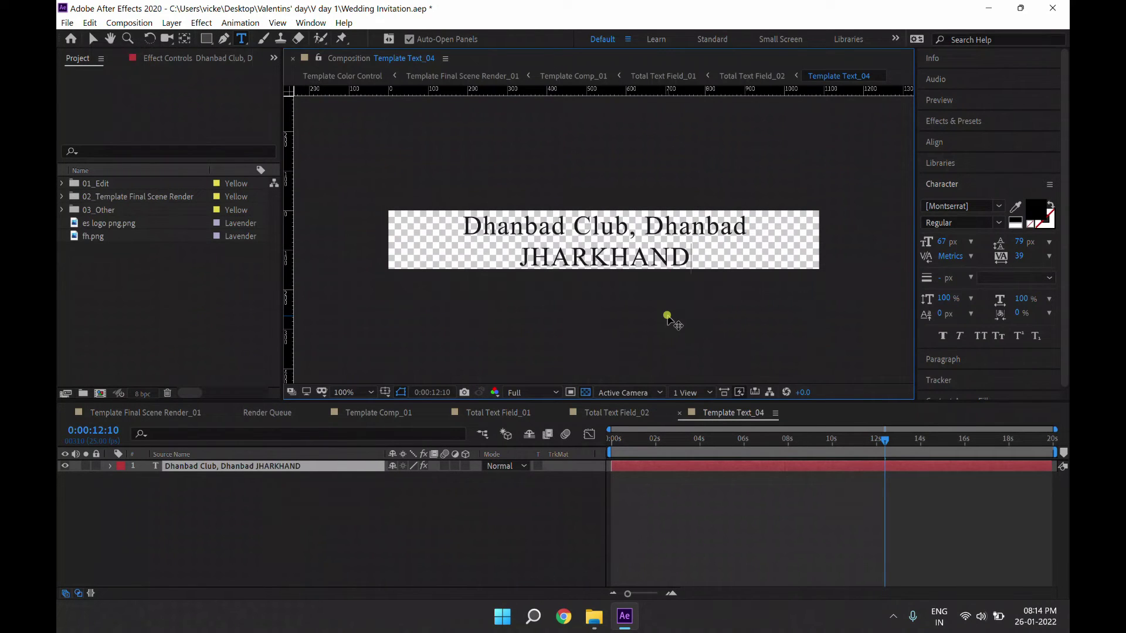
click(680, 412)
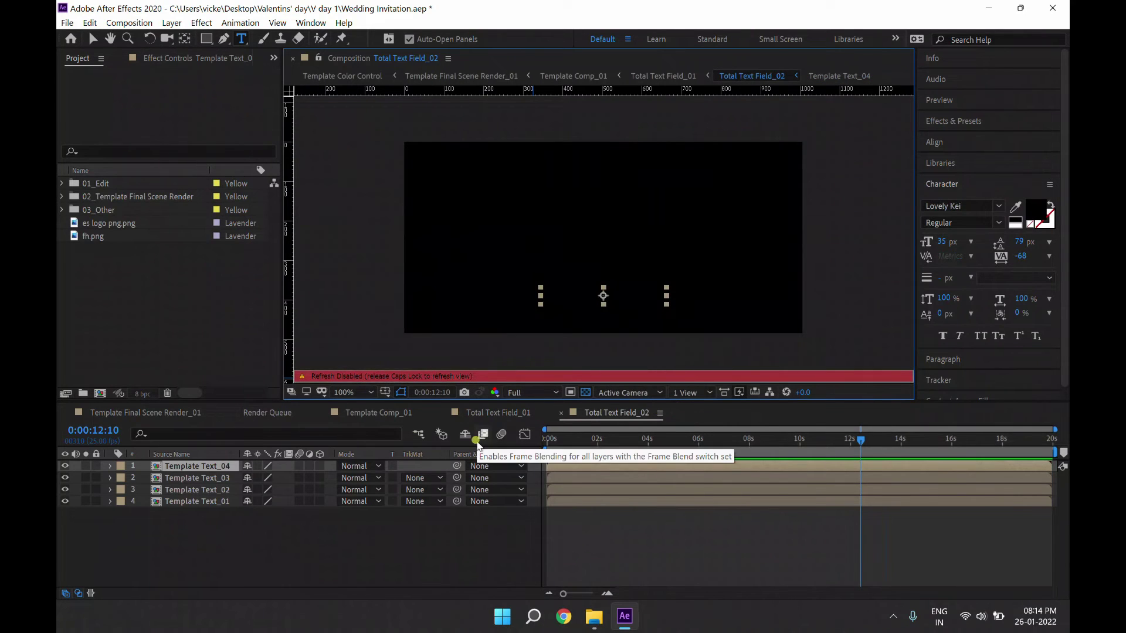
key(Caps_Lock)
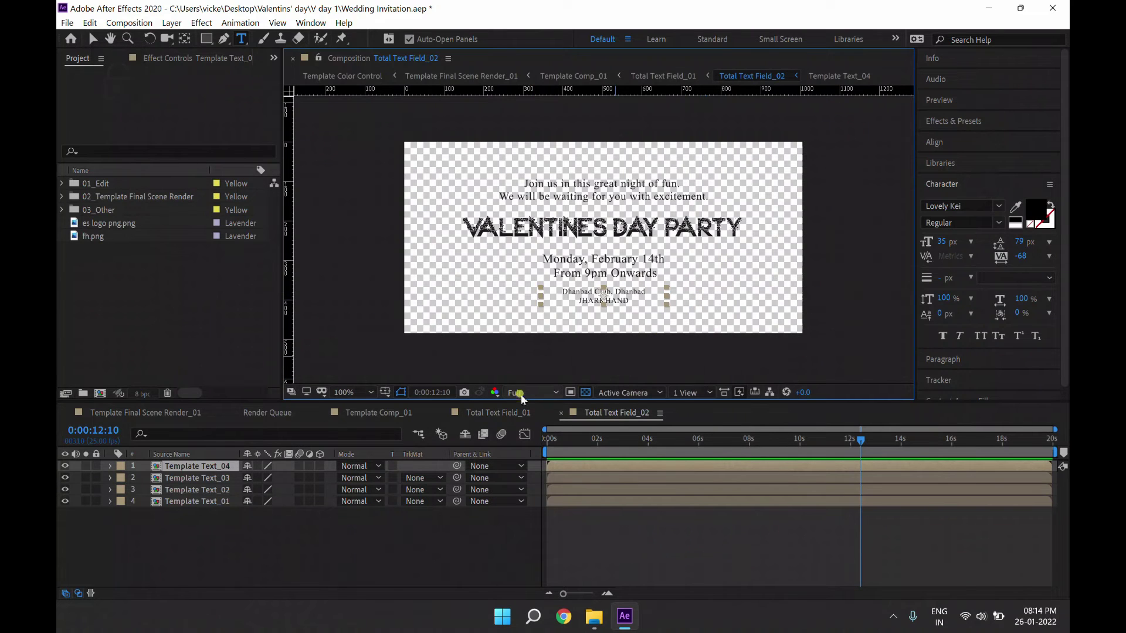
Step: Close Total Text Field_02, scrub Total Text Field_01 from 3 to about 5 seconds, then close it
click(561, 413)
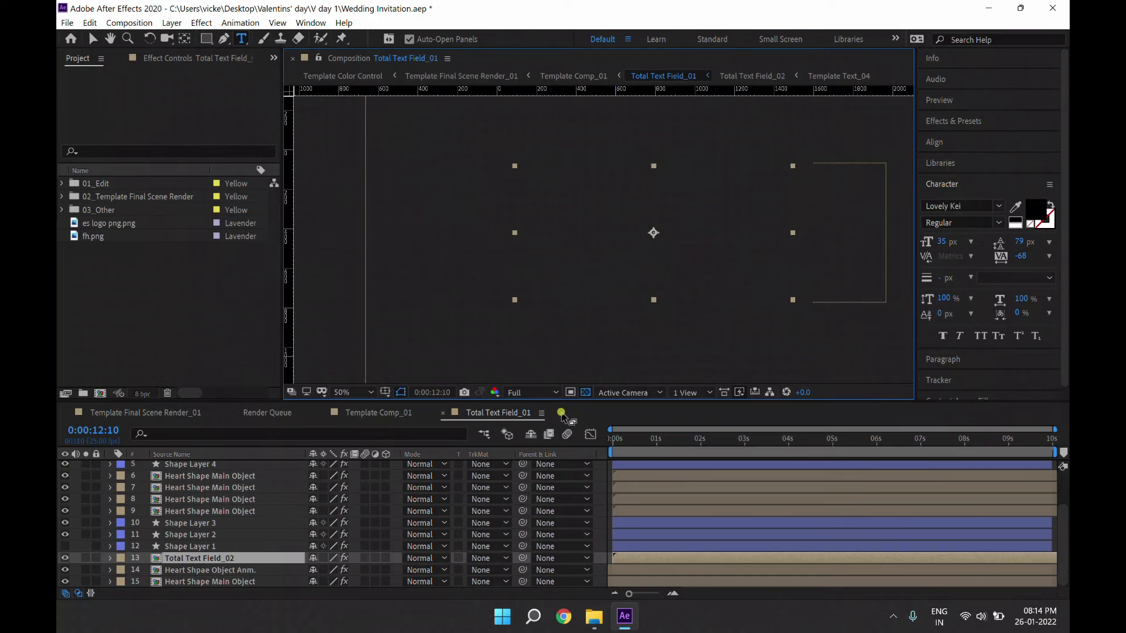
click(762, 445)
drag(775, 444, 835, 441)
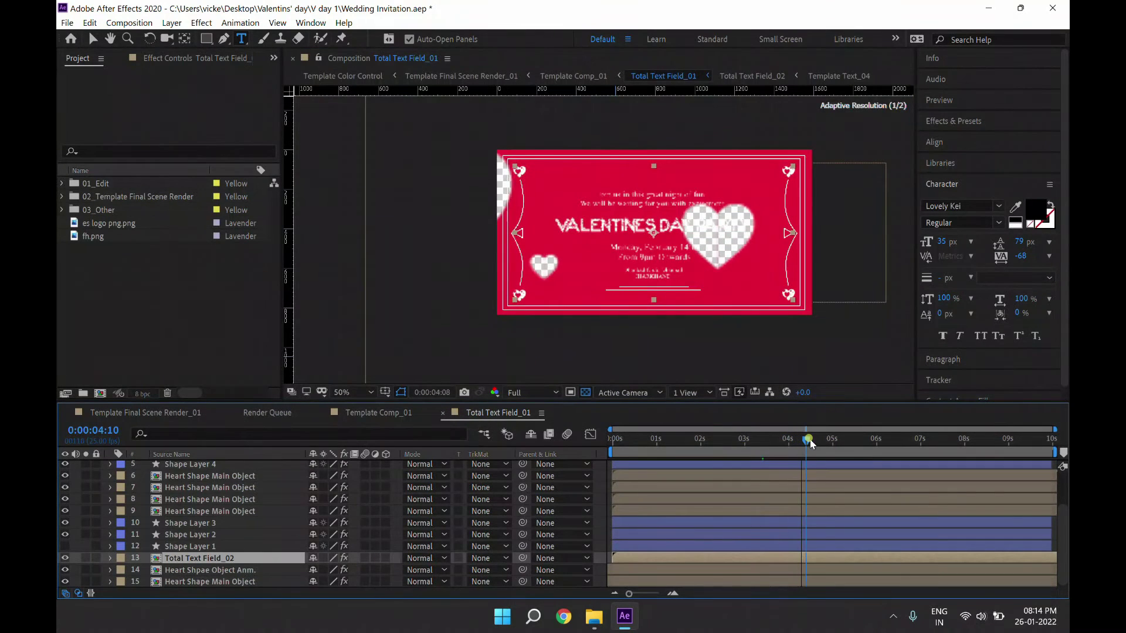
click(366, 423)
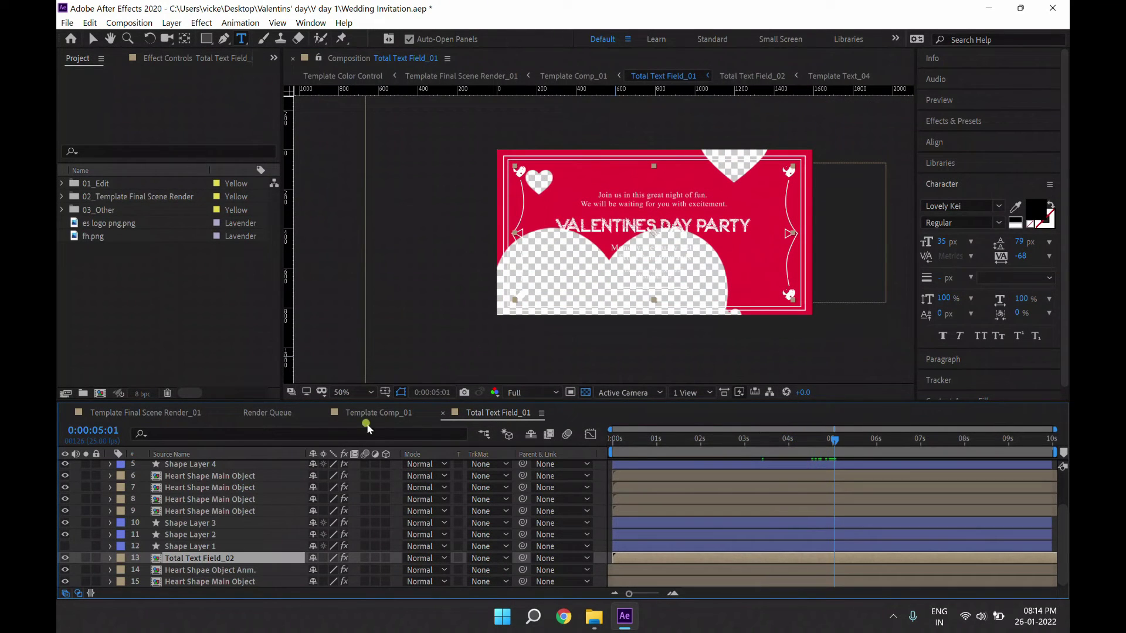
click(441, 413)
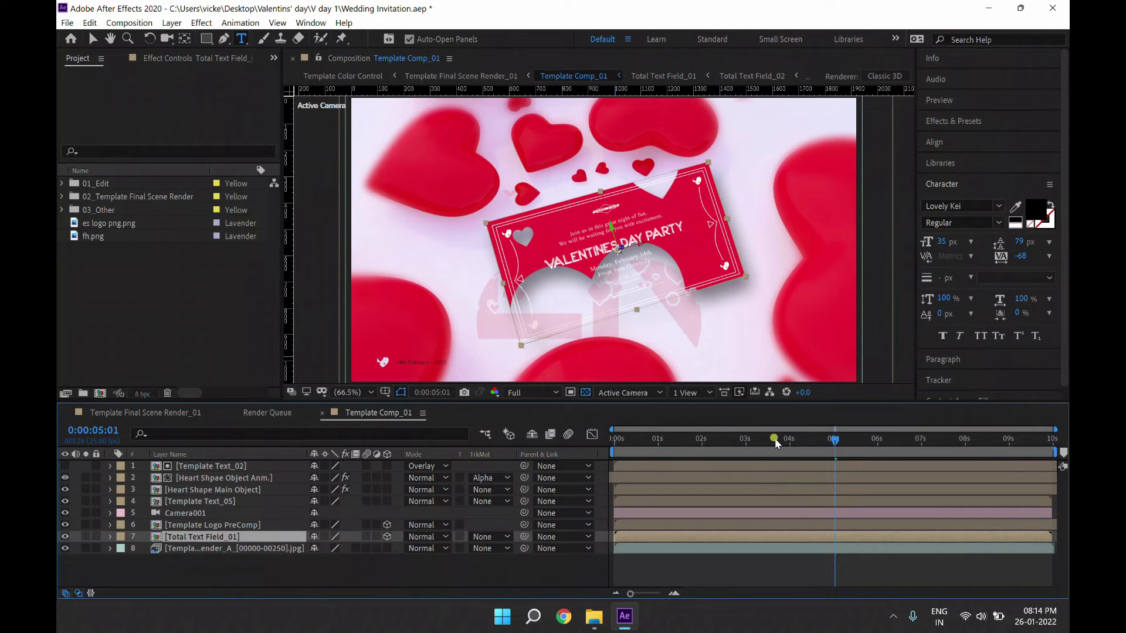
Step: Scrub the Template Comp_01 card animation through roughly 7–8 seconds and zoom the viewer to 50%
mouse_move(775, 444)
mouse_down()
mouse_move(956, 444)
mouse_move(946, 444)
mouse_up()
scroll(604, 249, up, 1)
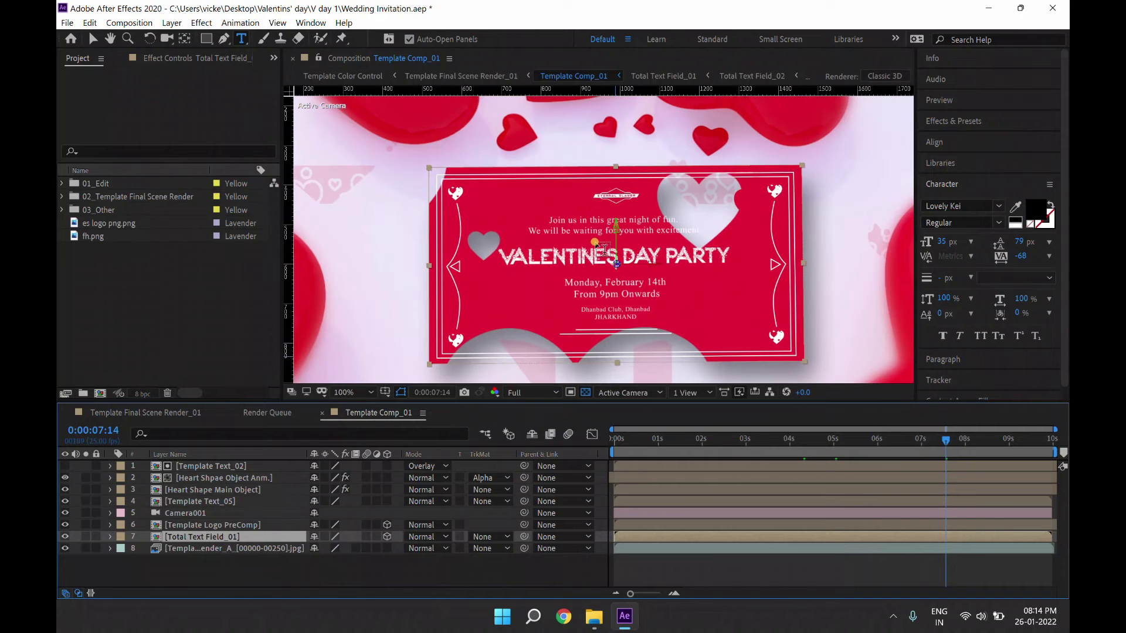
drag(949, 447, 963, 444)
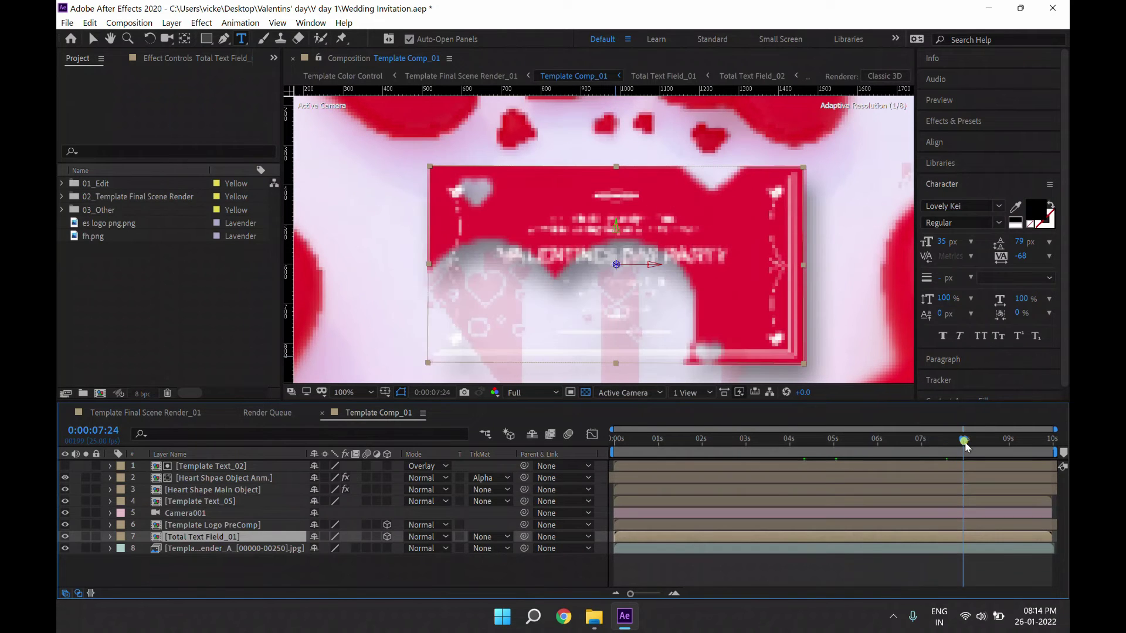
click(902, 444)
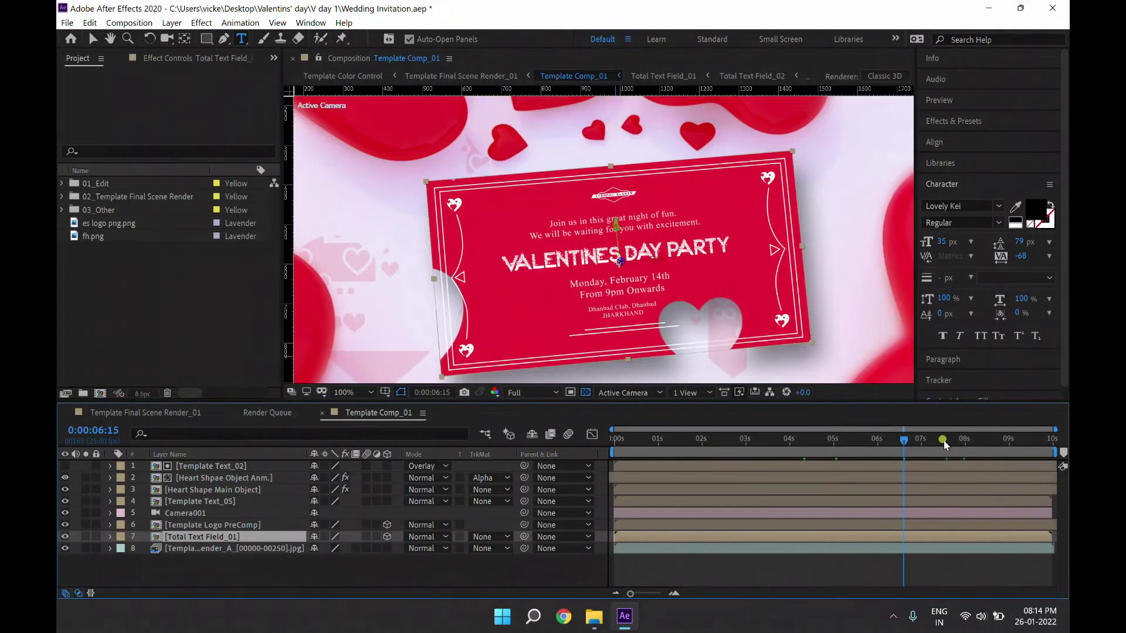
drag(946, 446, 997, 444)
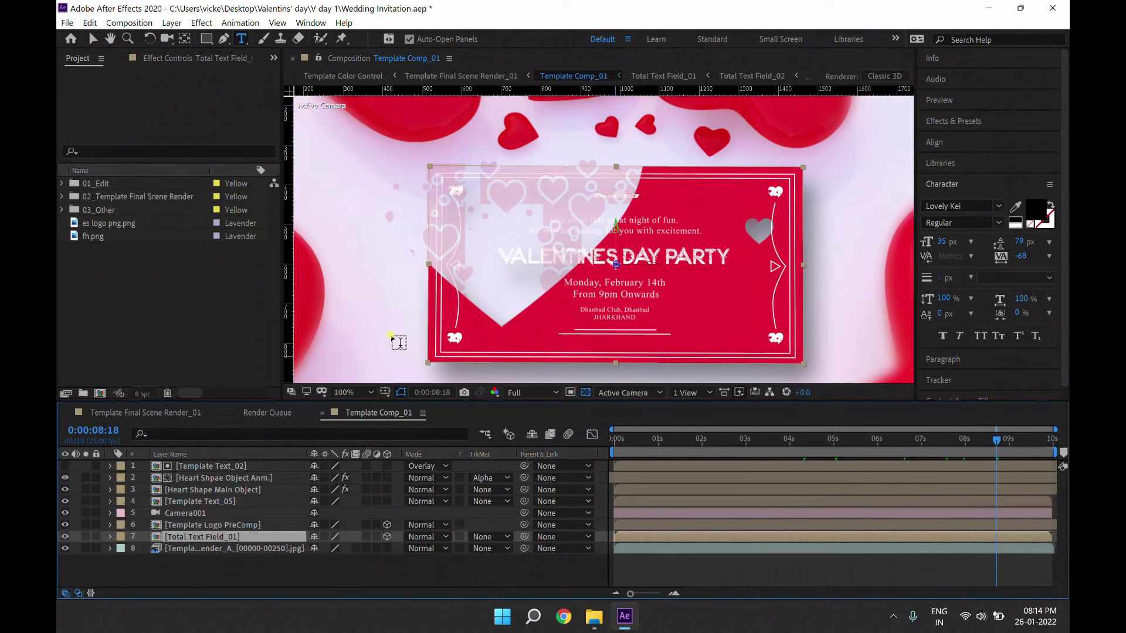
key(comma)
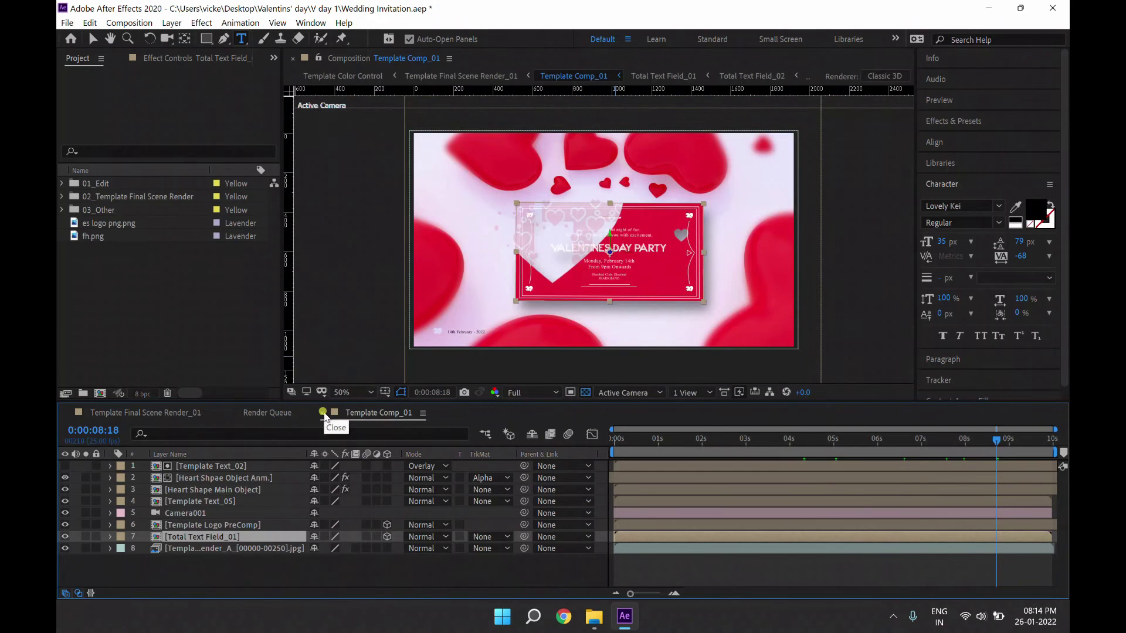
Step: Close Template Comp_01, scrub Template Final Scene Render_01 start to end, and add an empty text layer
click(323, 413)
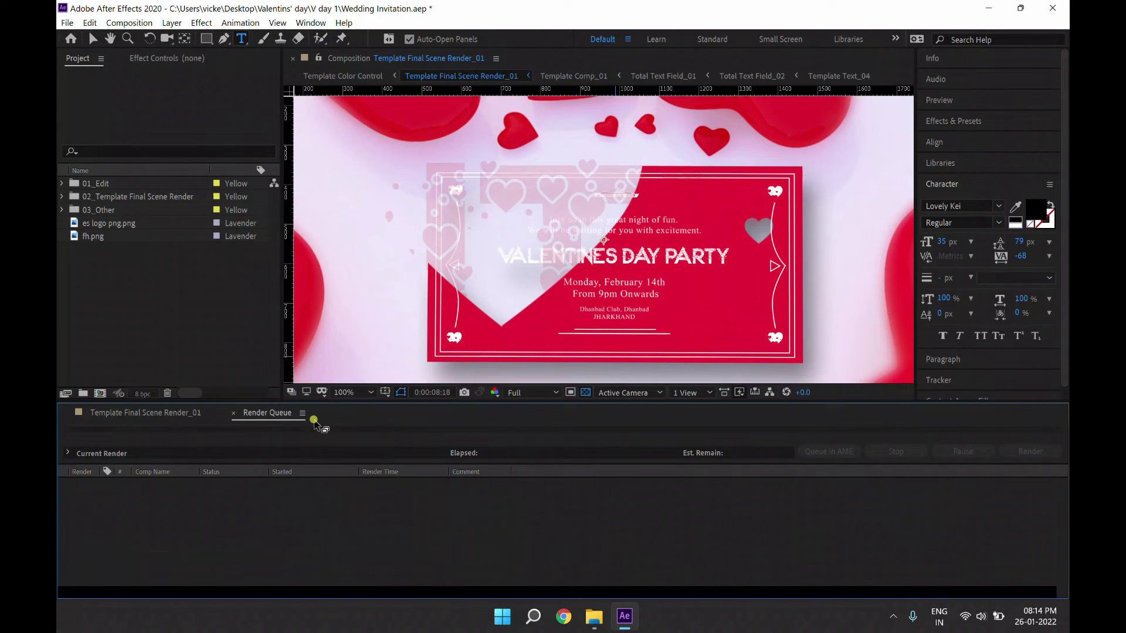
click(170, 412)
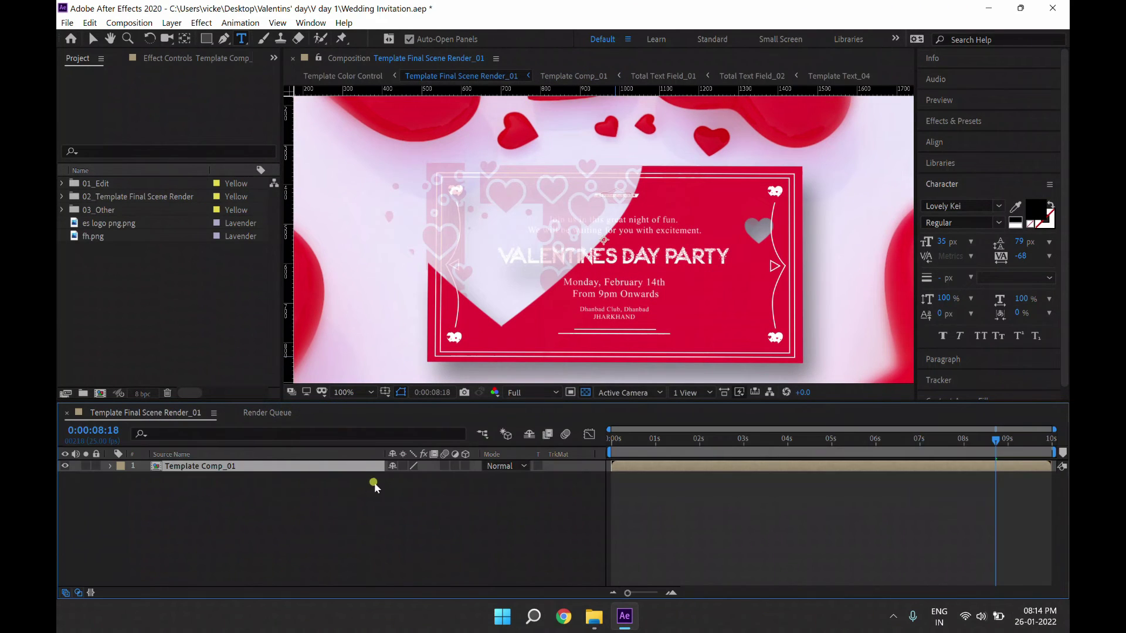
click(204, 348)
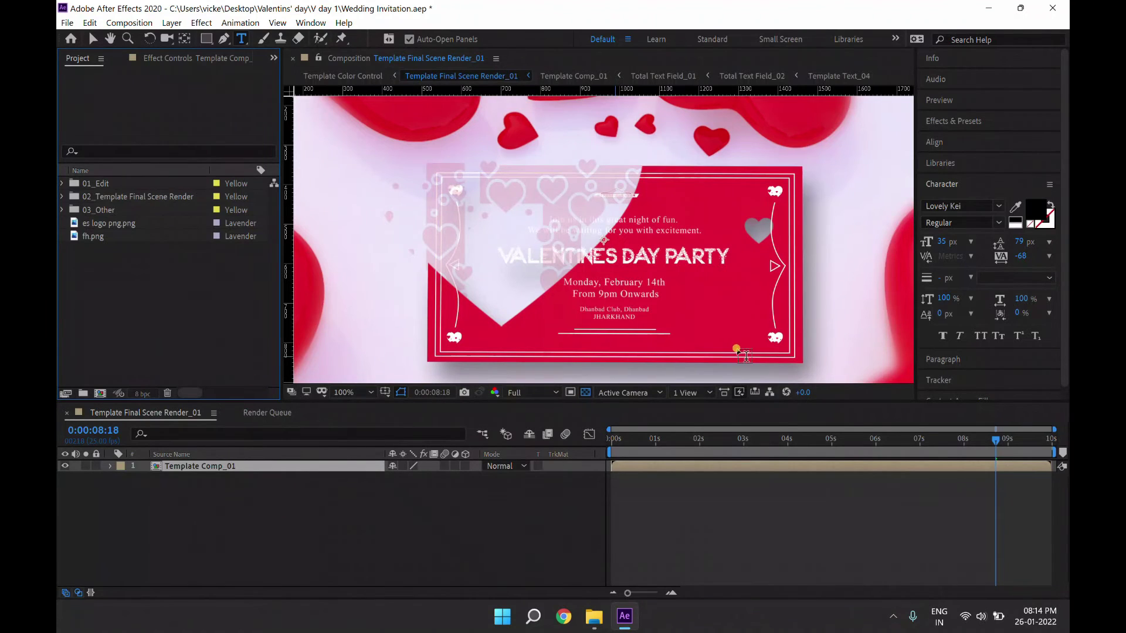
mouse_move(736, 450)
mouse_down()
mouse_move(605, 444)
mouse_move(901, 446)
mouse_up()
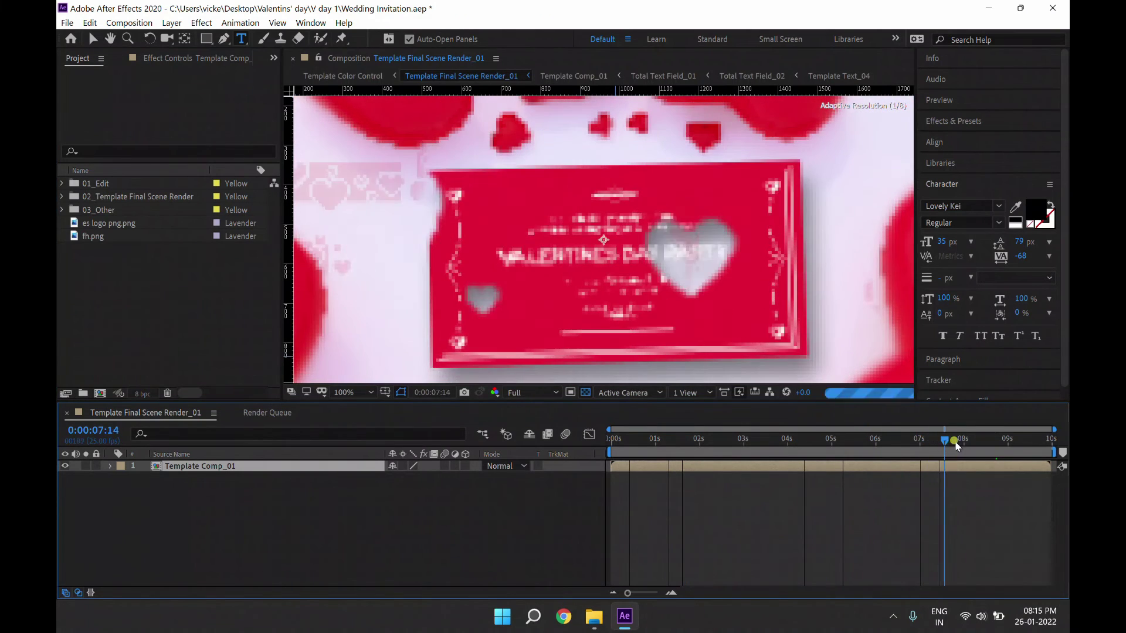
drag(902, 447, 1050, 445)
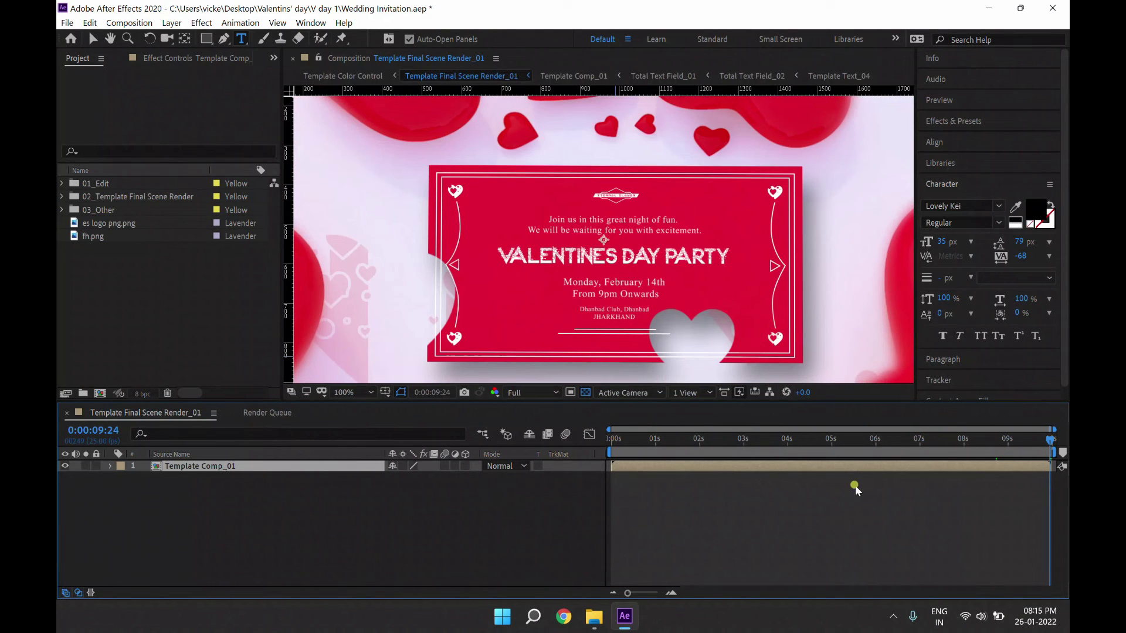
click(860, 358)
mouse_move(826, 443)
mouse_down()
mouse_move(607, 459)
mouse_move(178, 246)
mouse_up()
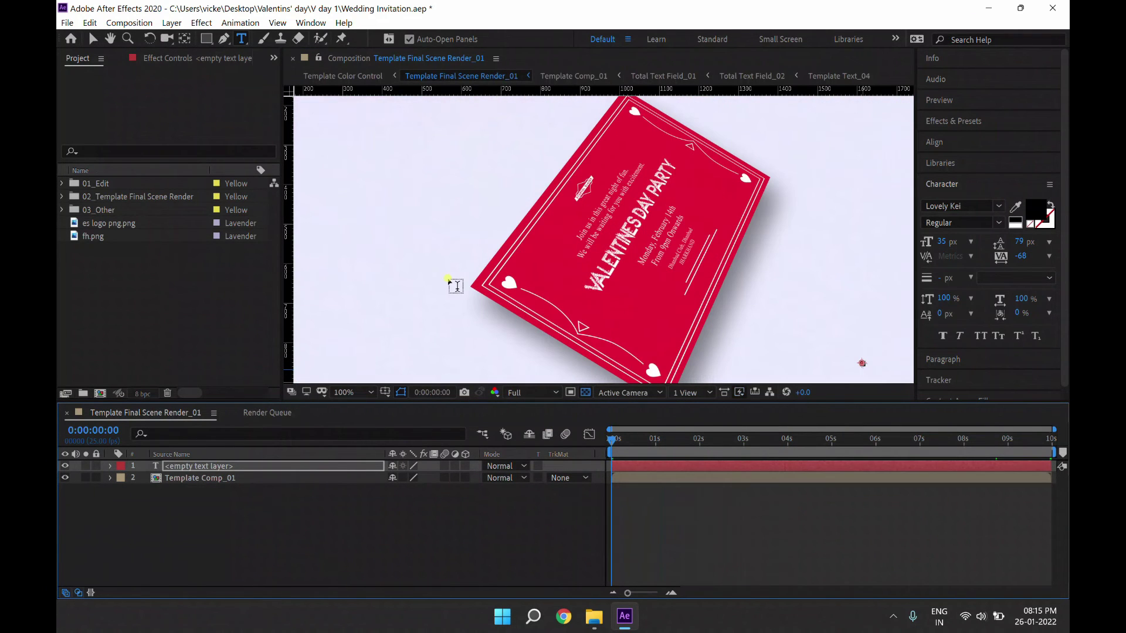
Step: Add Template Final Scene Render_01 to the Render Queue with Best quality and Full resolution
click(65, 23)
mouse_move(116, 245)
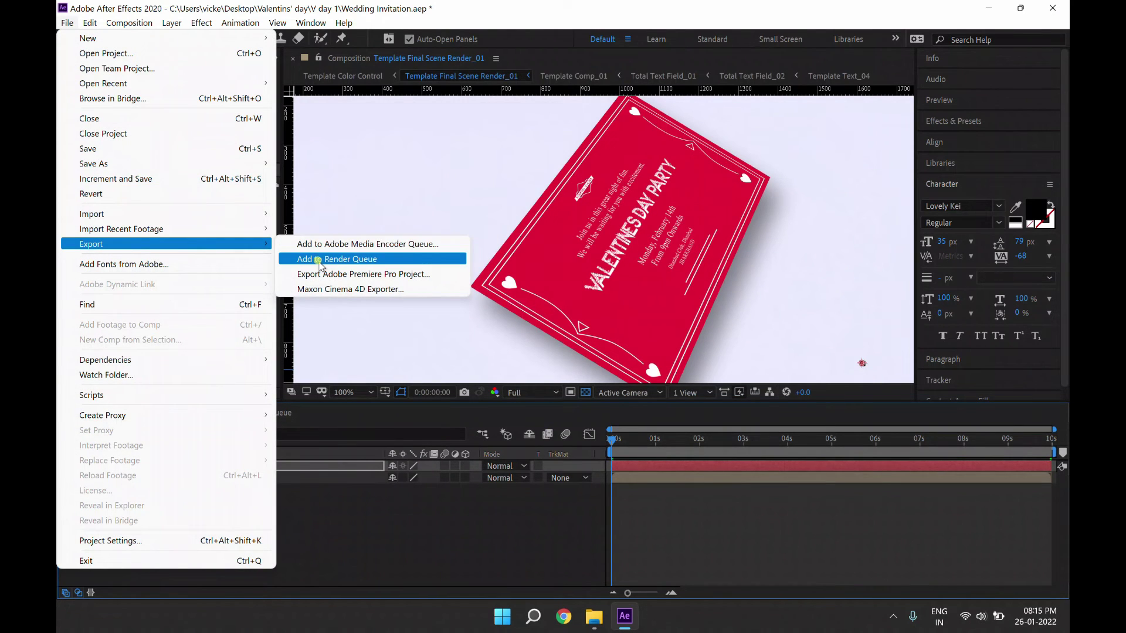
click(320, 260)
click(189, 495)
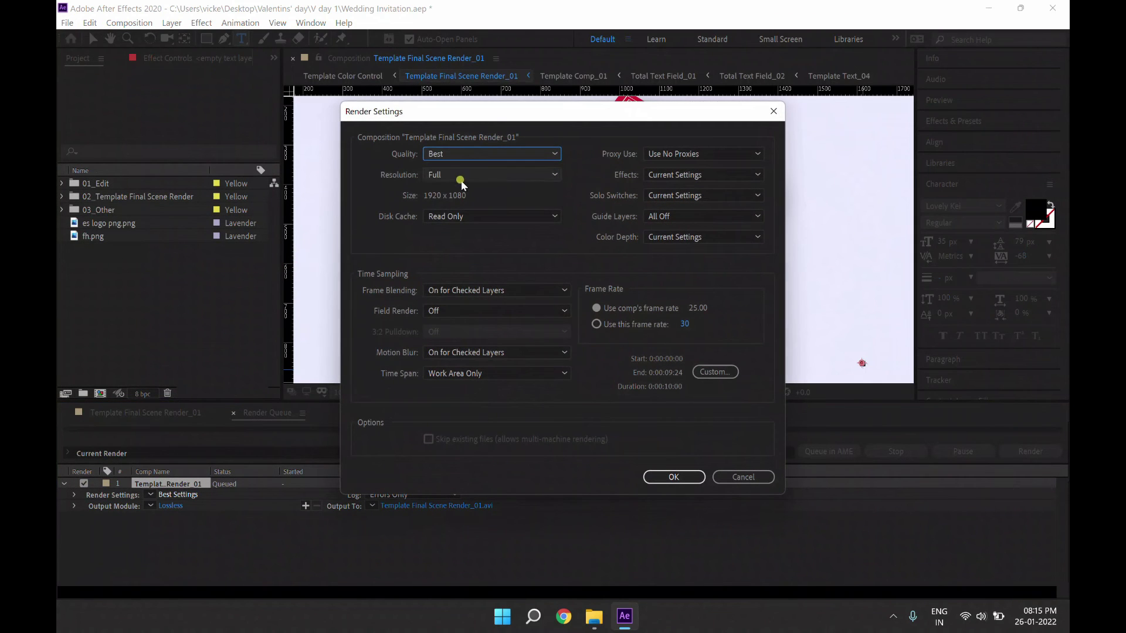
click(457, 176)
click(440, 203)
click(456, 153)
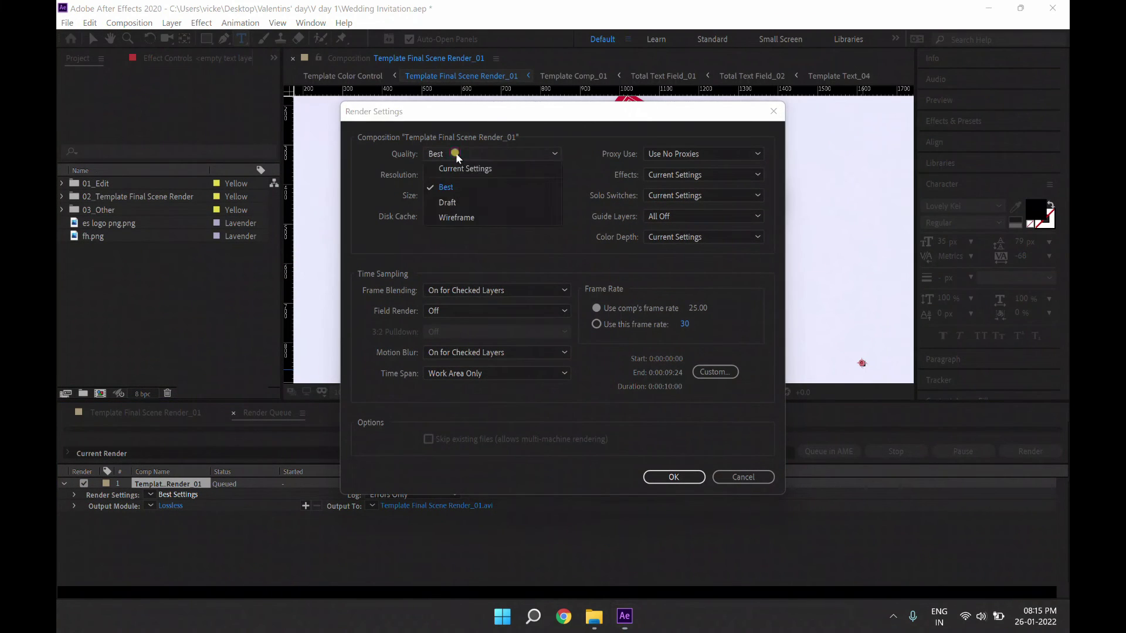
click(385, 198)
click(672, 478)
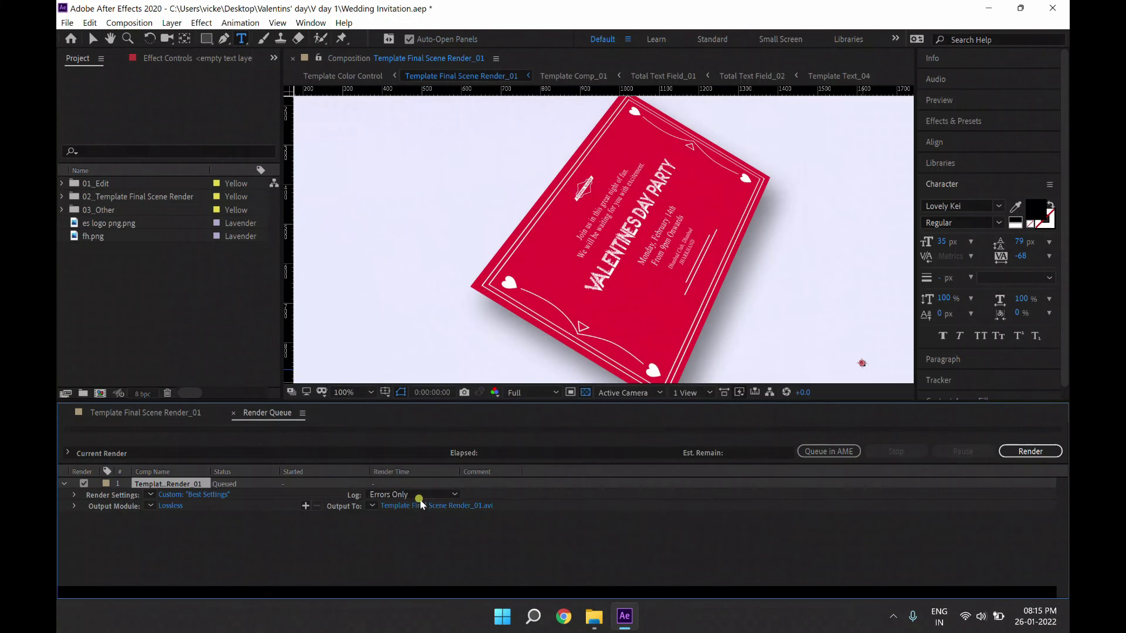
Step: Set the output file to Template Final Scene Render_01.avi on Local Disk (D:)
click(397, 506)
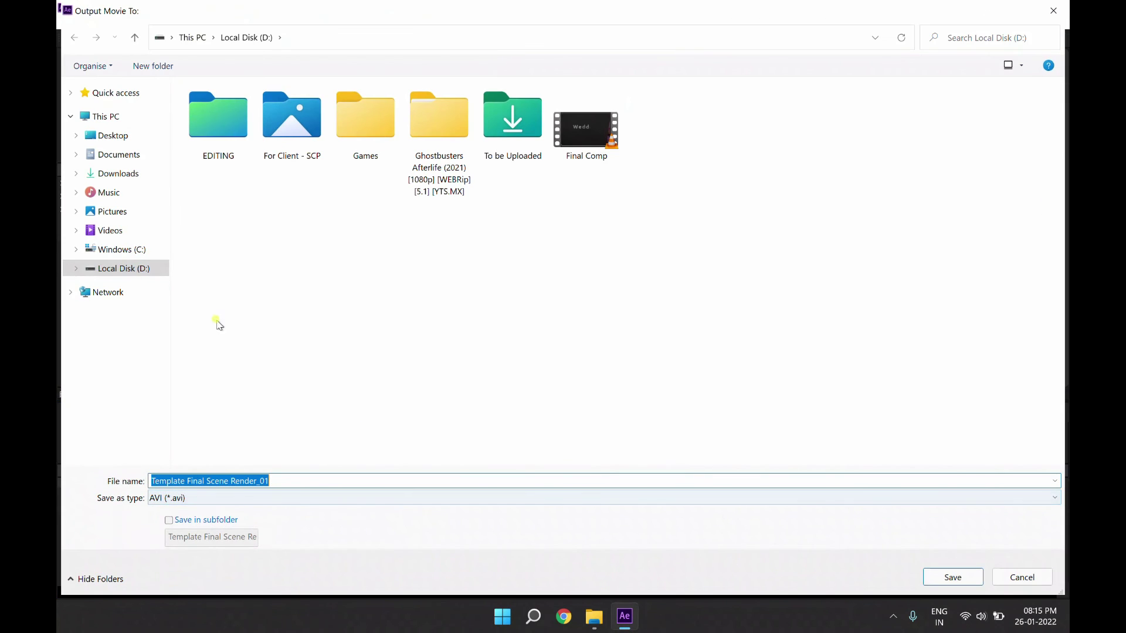
click(636, 285)
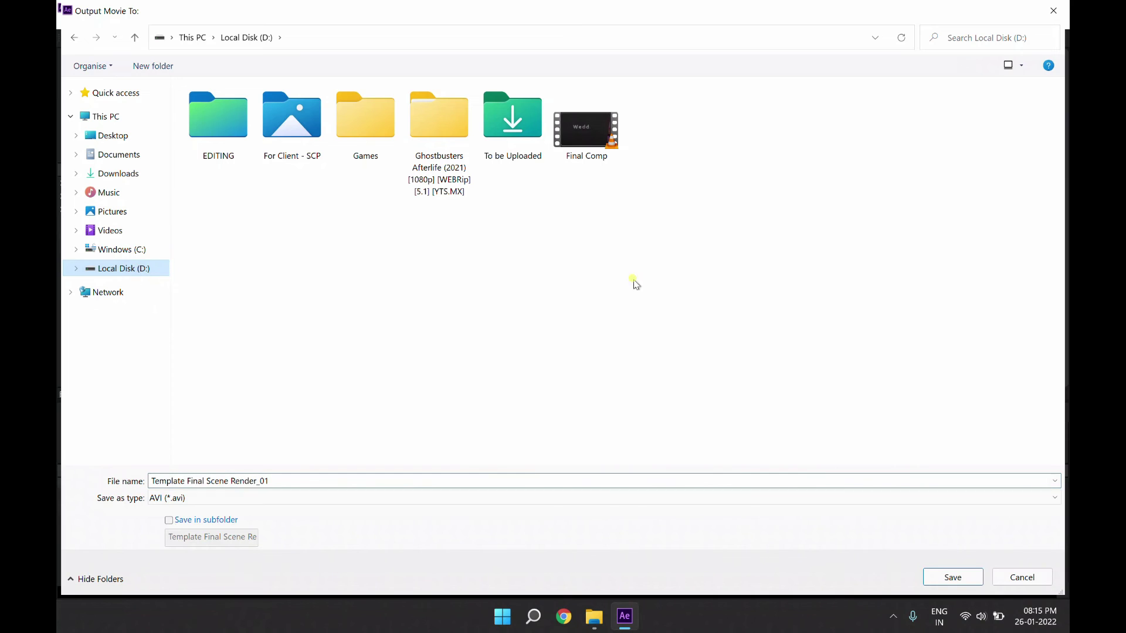
click(944, 577)
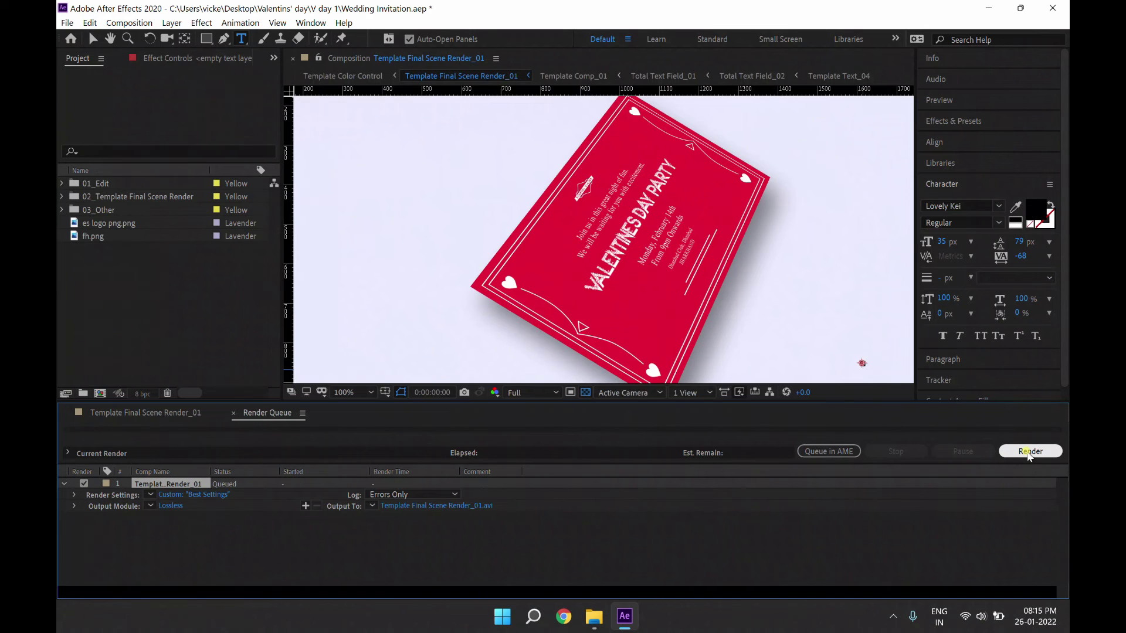
Step: Start rendering Template Final Scene Render_01 from the Render Queue
click(1027, 453)
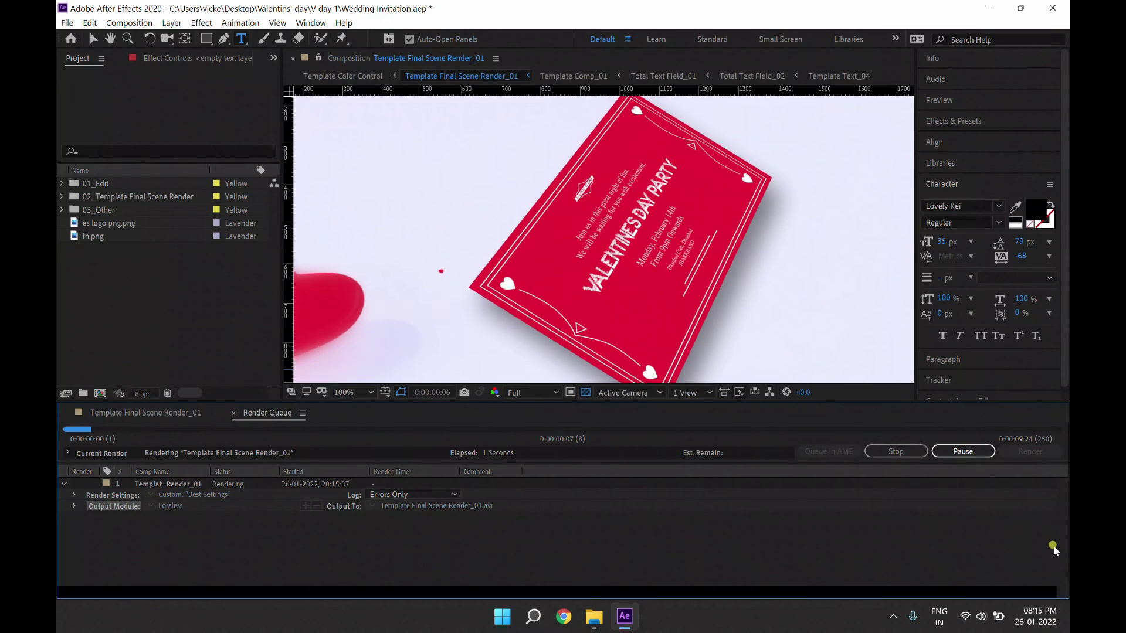